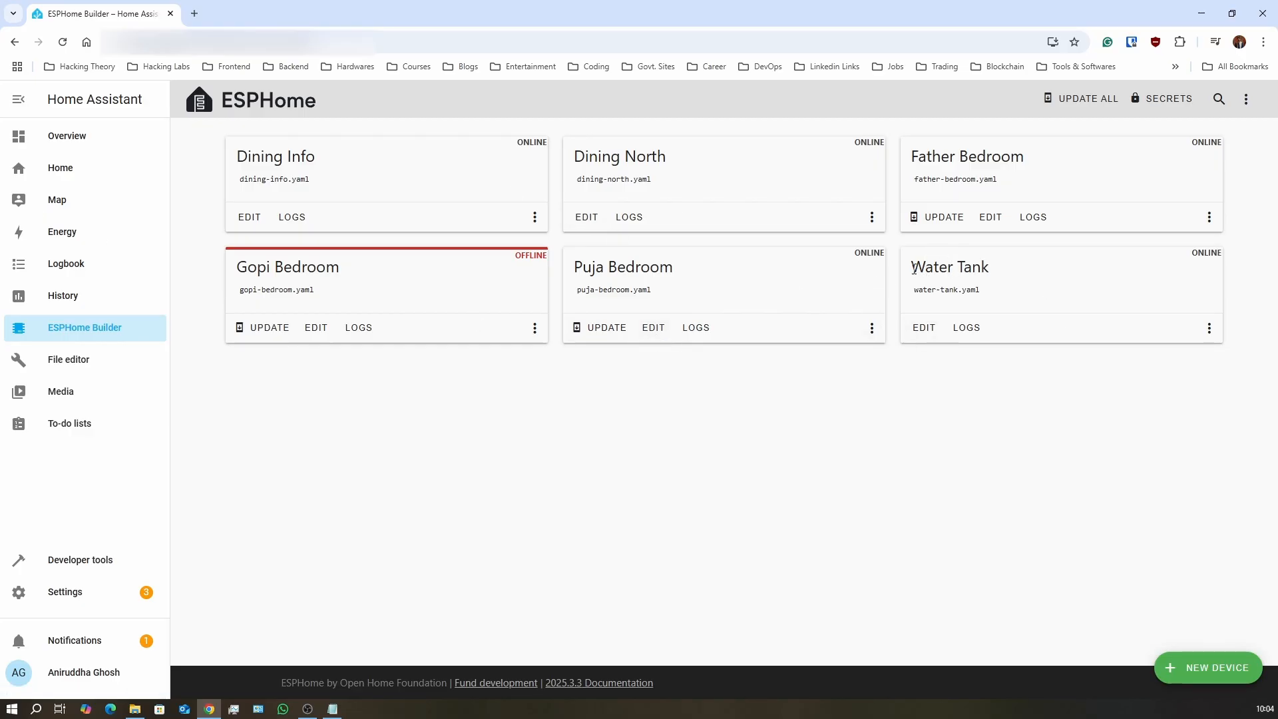
- Examine the Water Tank and Dining Info device entries on the ESPHome dashboard
left_click_drag(914, 268, 990, 268)
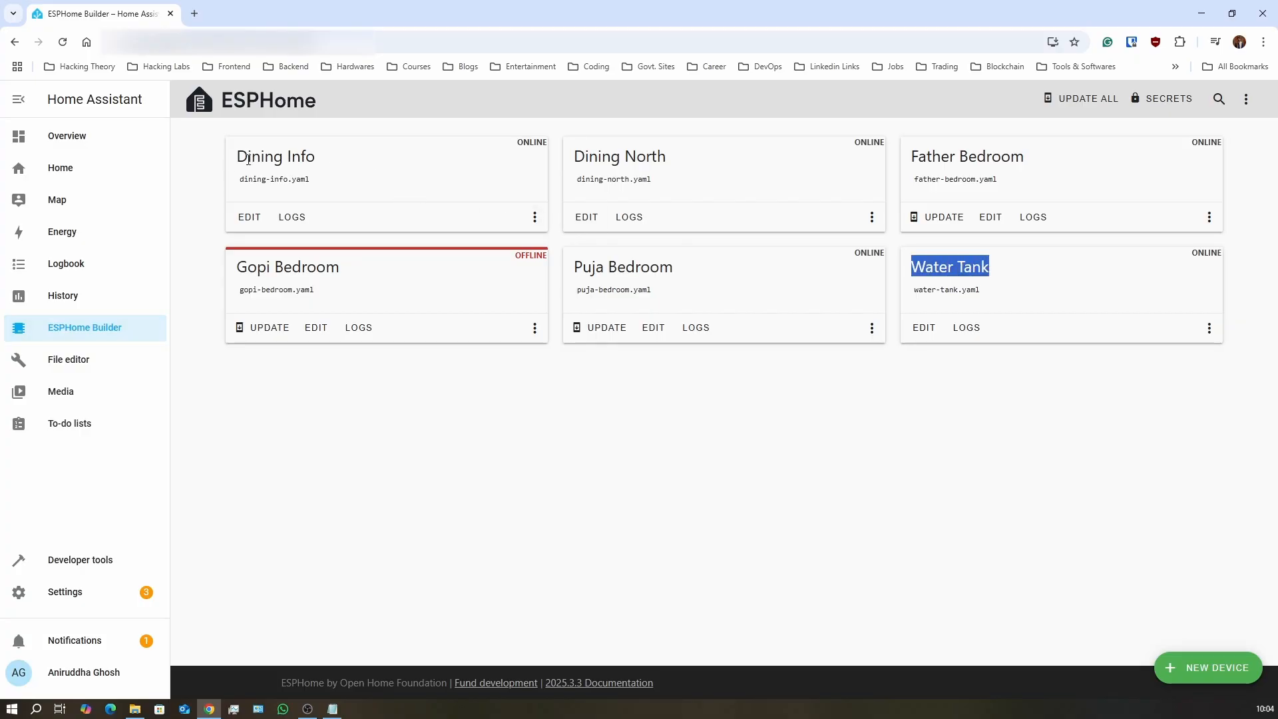
left_click_drag(231, 159, 318, 160)
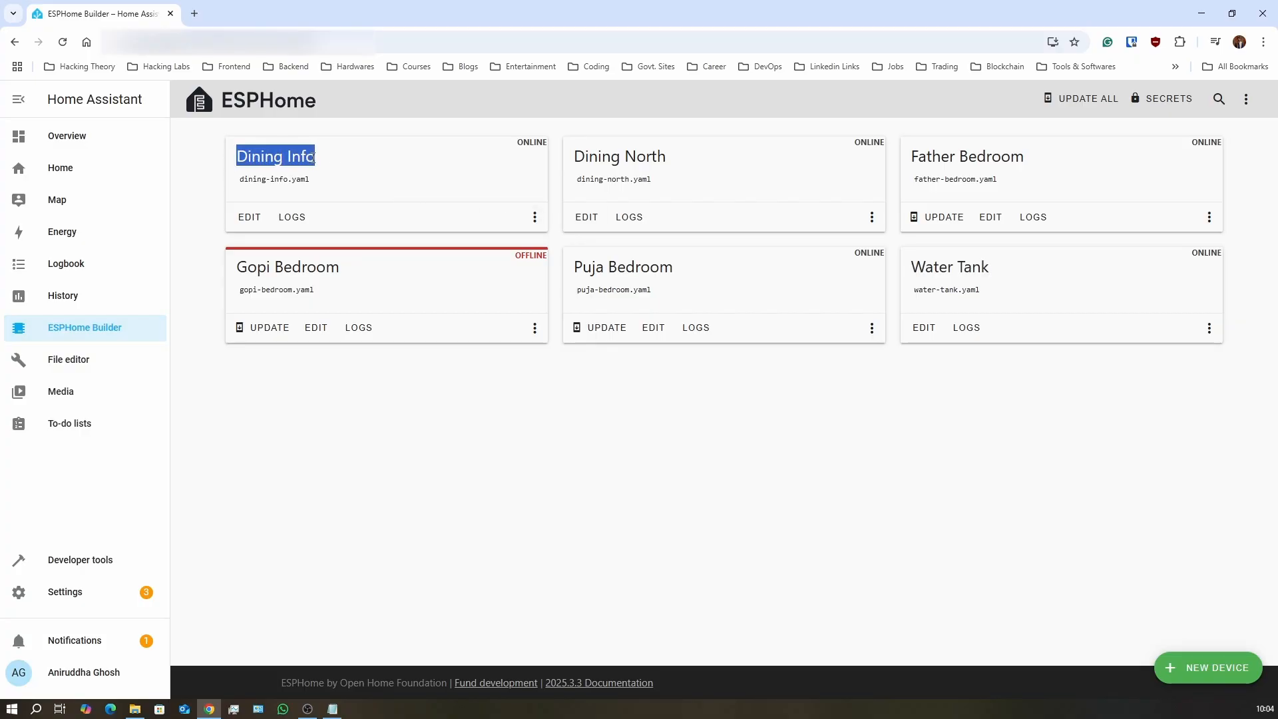
left_click(897, 474)
left_click_drag(910, 268, 991, 272)
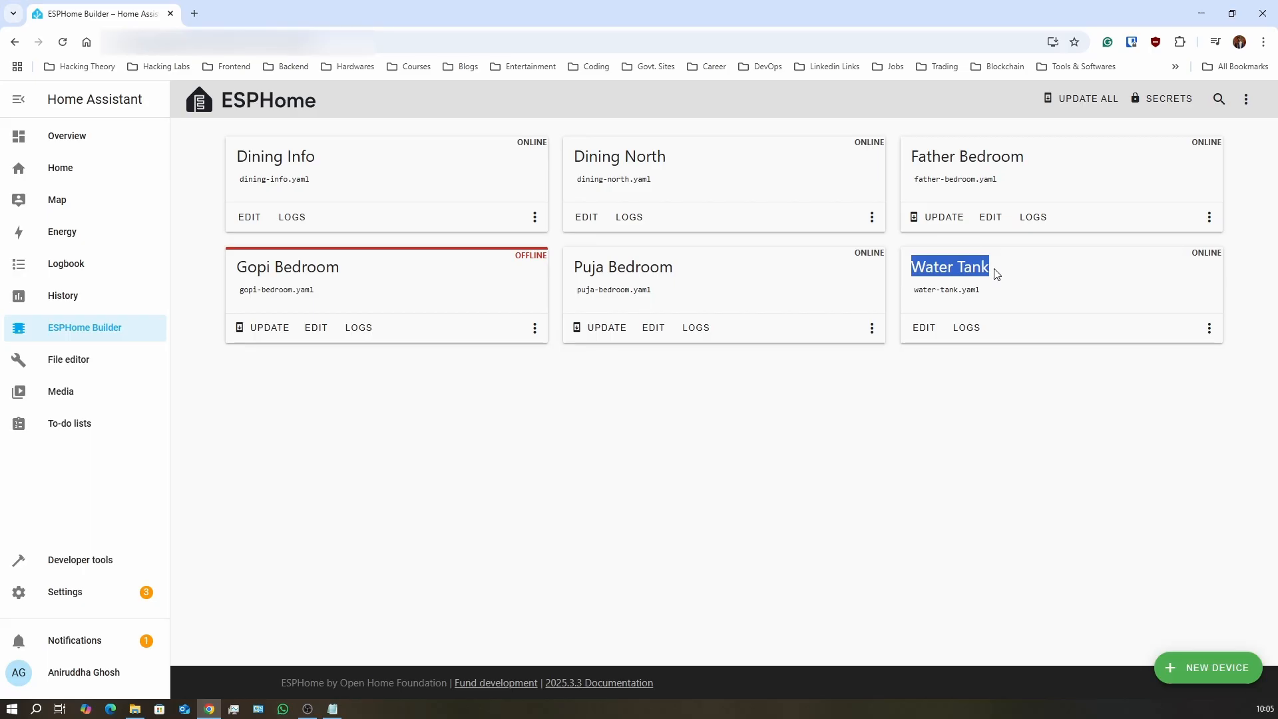
left_click(907, 446)
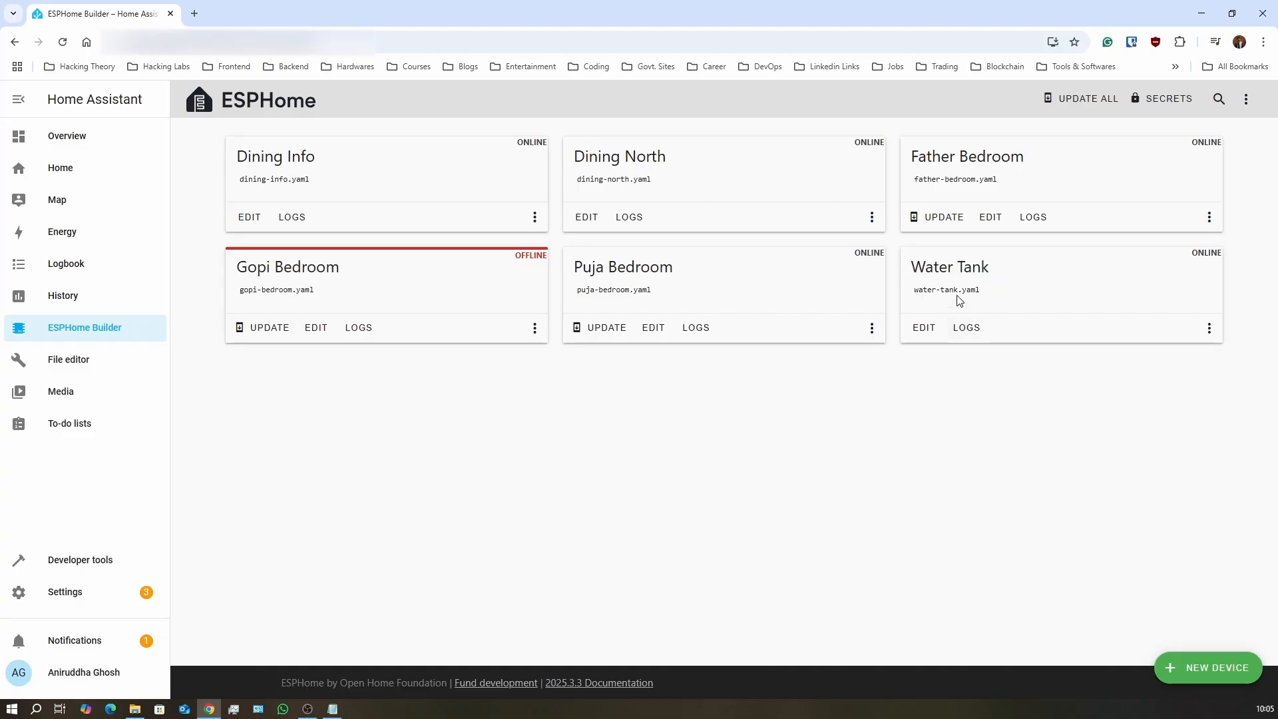
left_click_drag(326, 166, 235, 161)
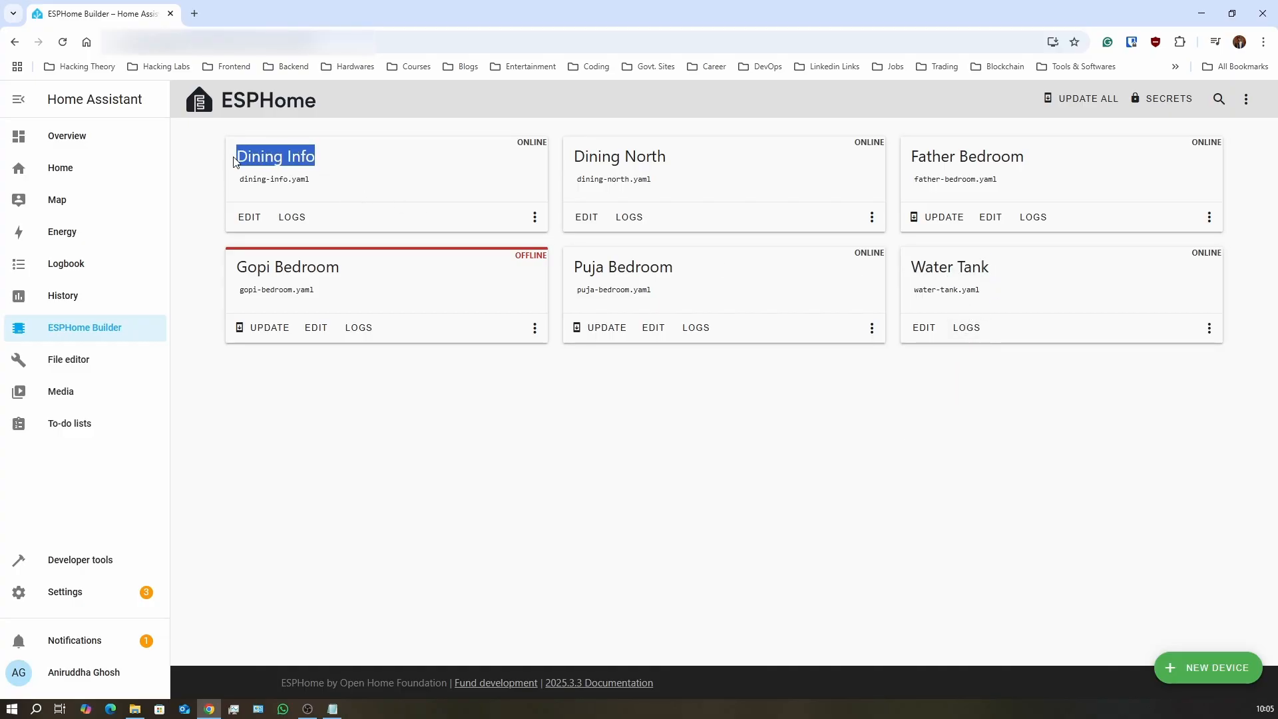
left_click(277, 159)
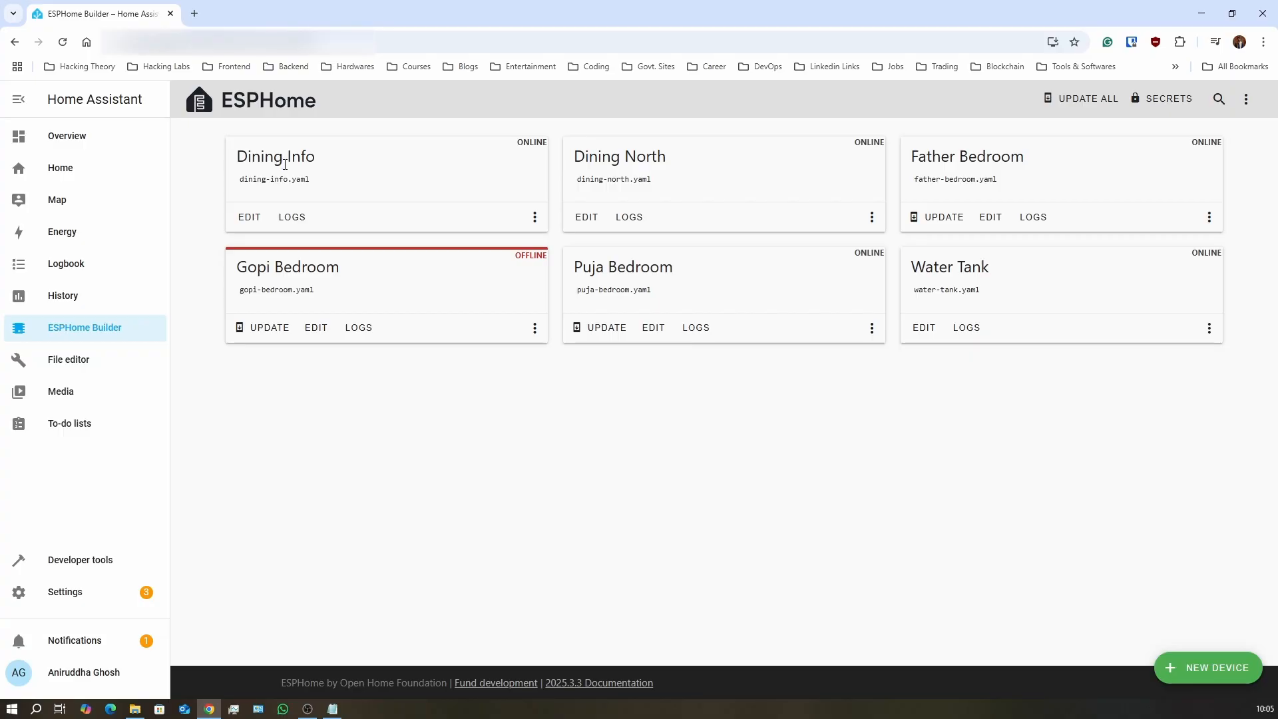
left_click_drag(1002, 270, 911, 274)
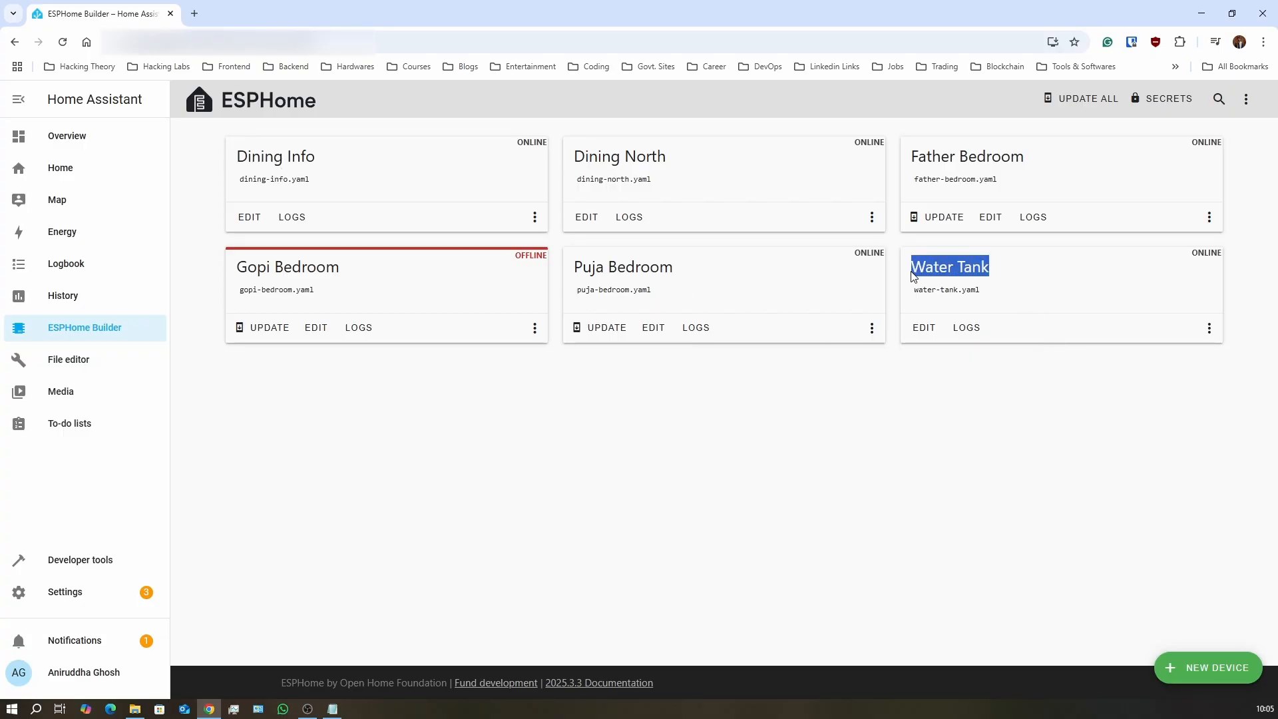
left_click_drag(336, 158, 237, 160)
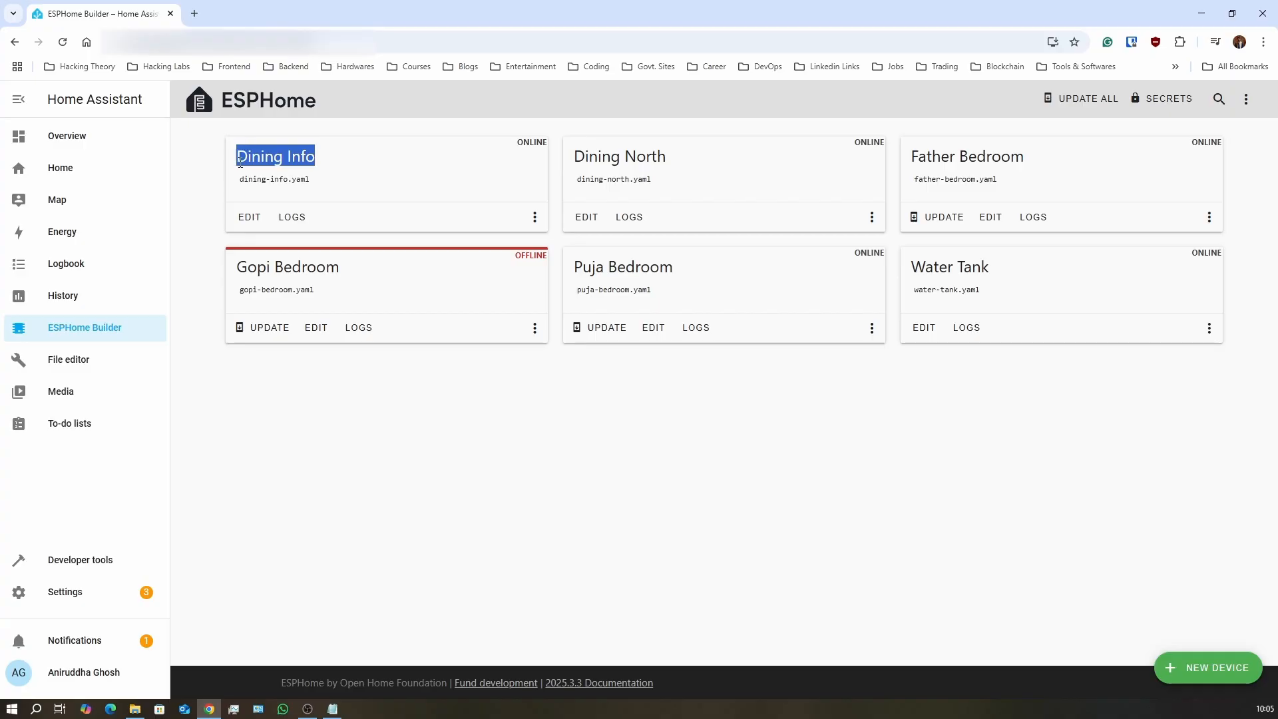
left_click(395, 517)
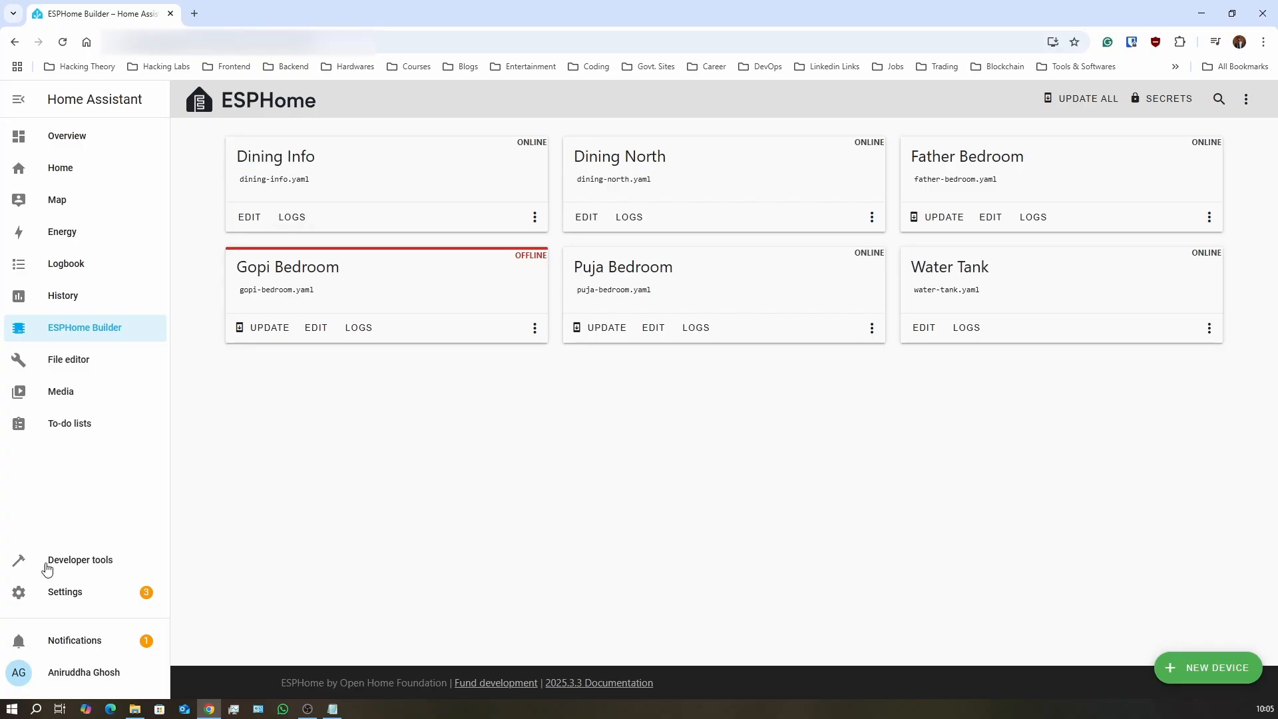
- Switch to the Notepad notes and change the Green threshold to >80 and the Blue range to 20-80
key("alt+Tab")
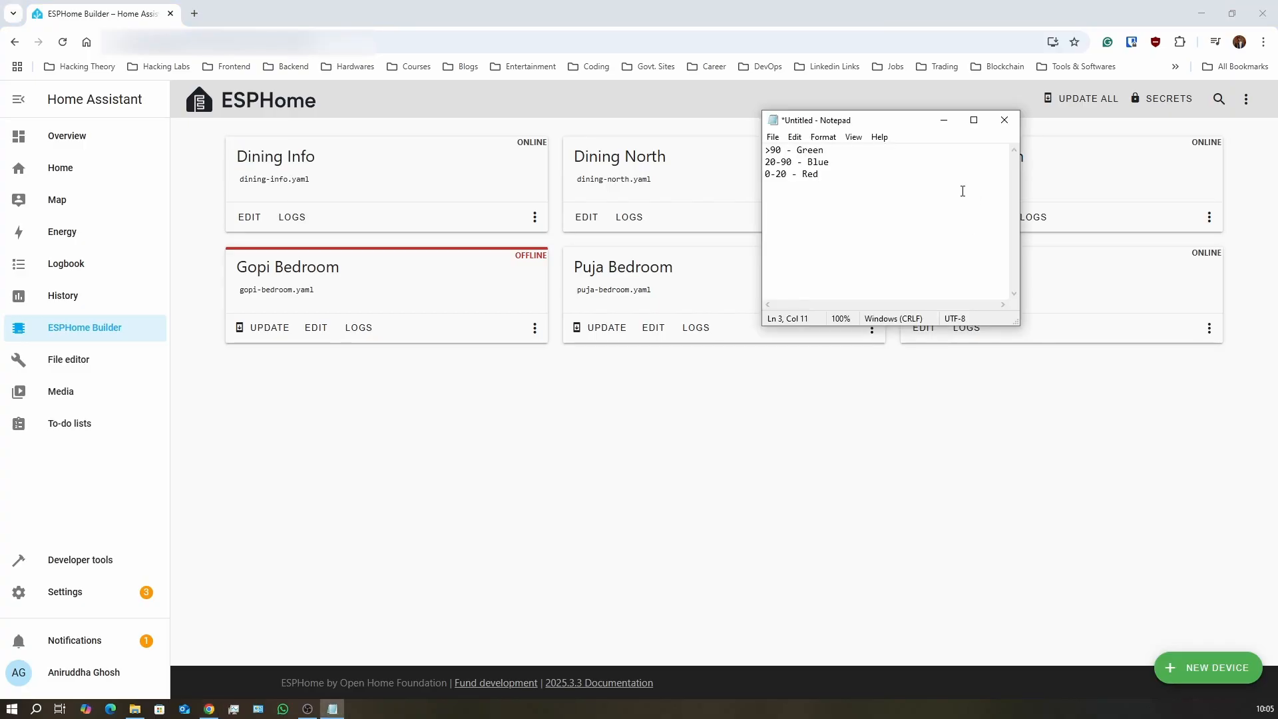
left_click_drag(889, 120, 730, 351)
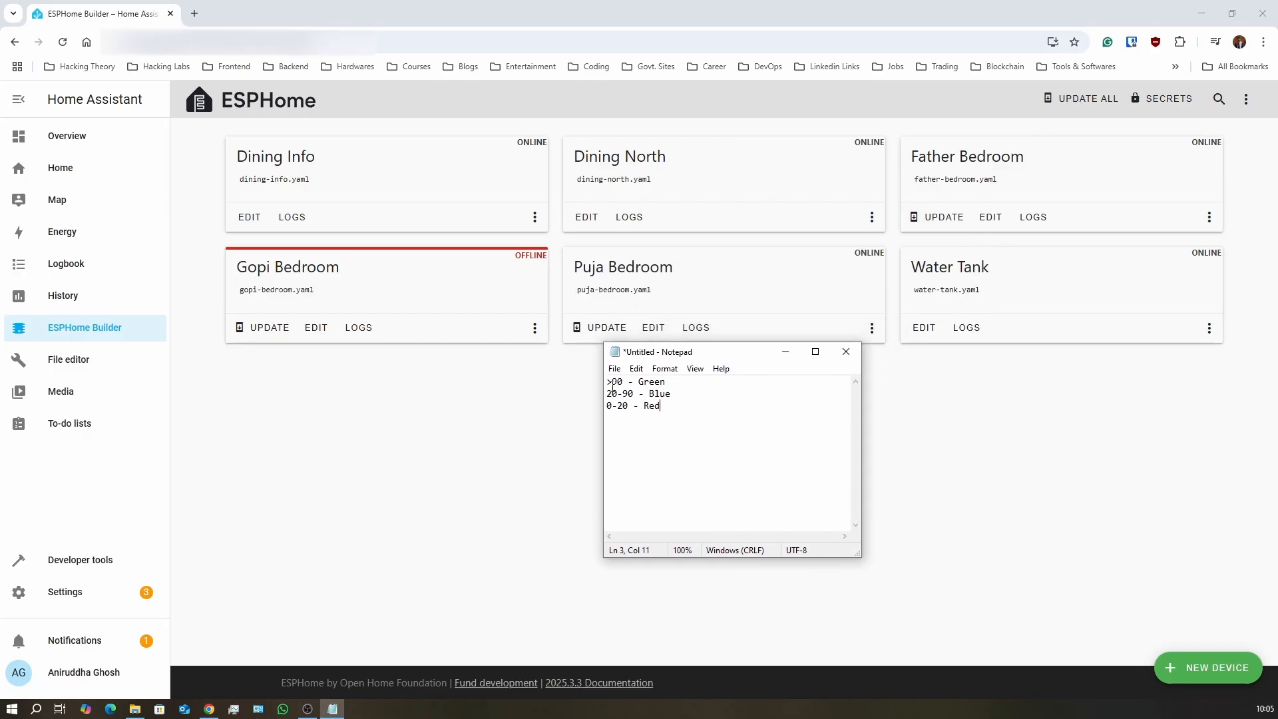
key("BackSpace")
key("BackSpace")
type("80")
left_click(634, 393)
key("BackSpace")
key("BackSpace")
type("80")
left_click(667, 408)
- Add a first line to the notes reading ">95 - Turn on a buzzer"
left_click(608, 382)
key("Return")
key("Up")
type(">95")
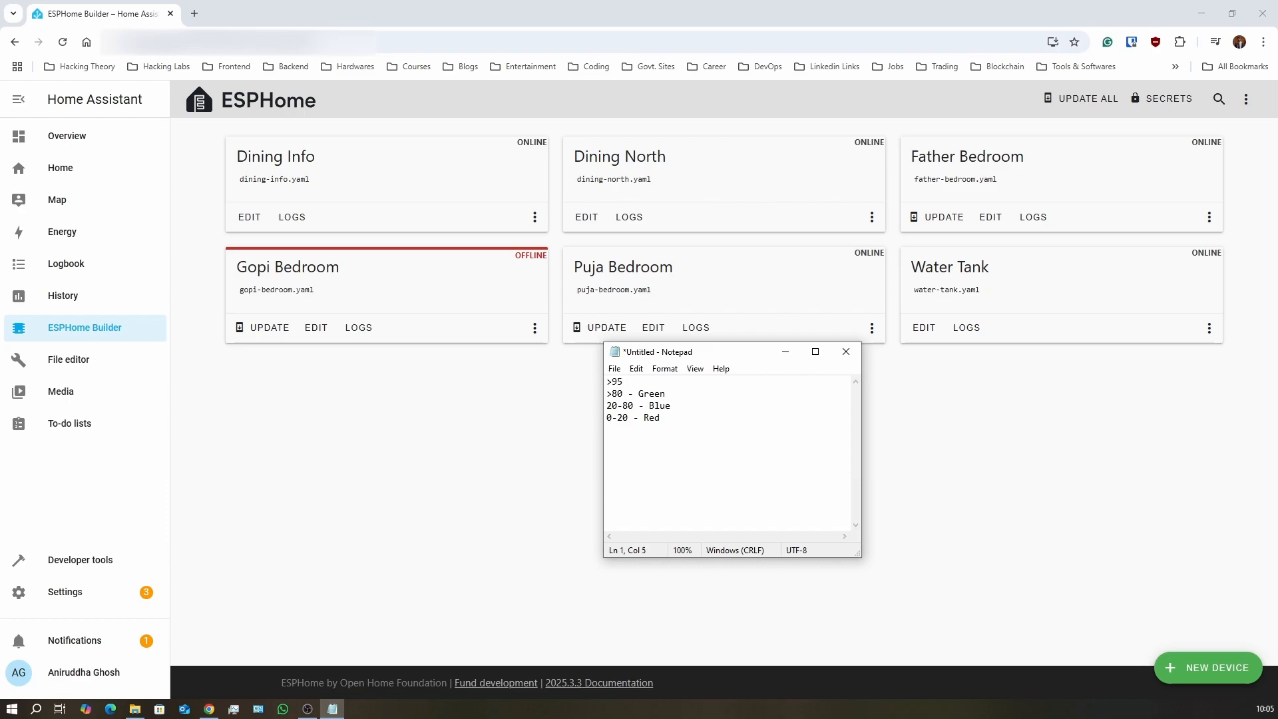
type(" - Turn on a buzzer")
- Open the automations list in Home Assistant and check the Blue and Red ranges in the notes
left_click(101, 603)
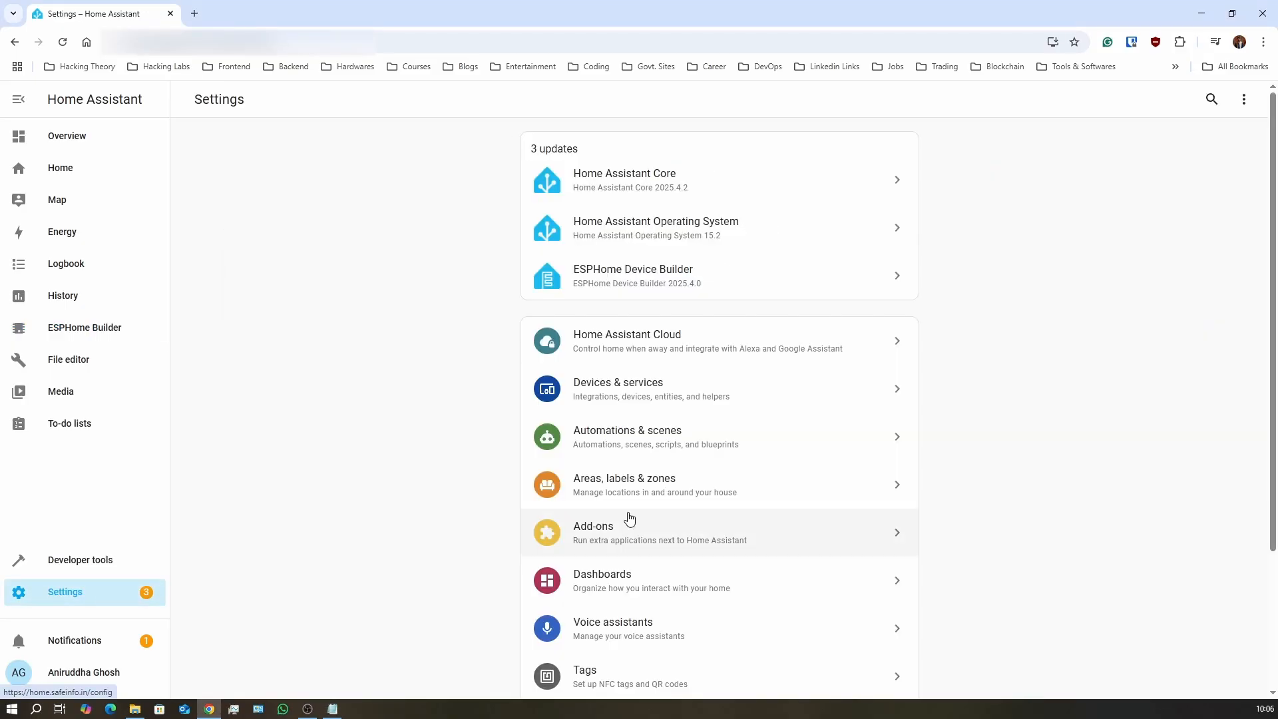
left_click(668, 423)
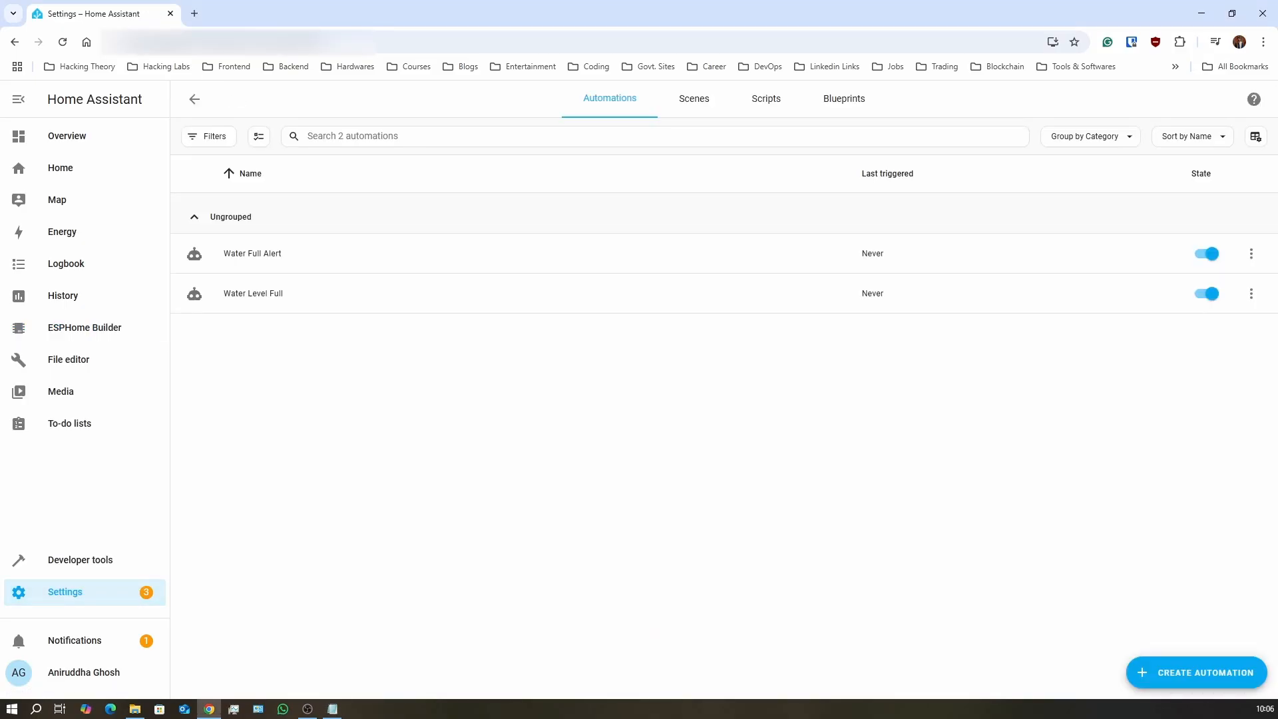
key("alt+Tab")
left_click_drag(727, 355, 659, 397)
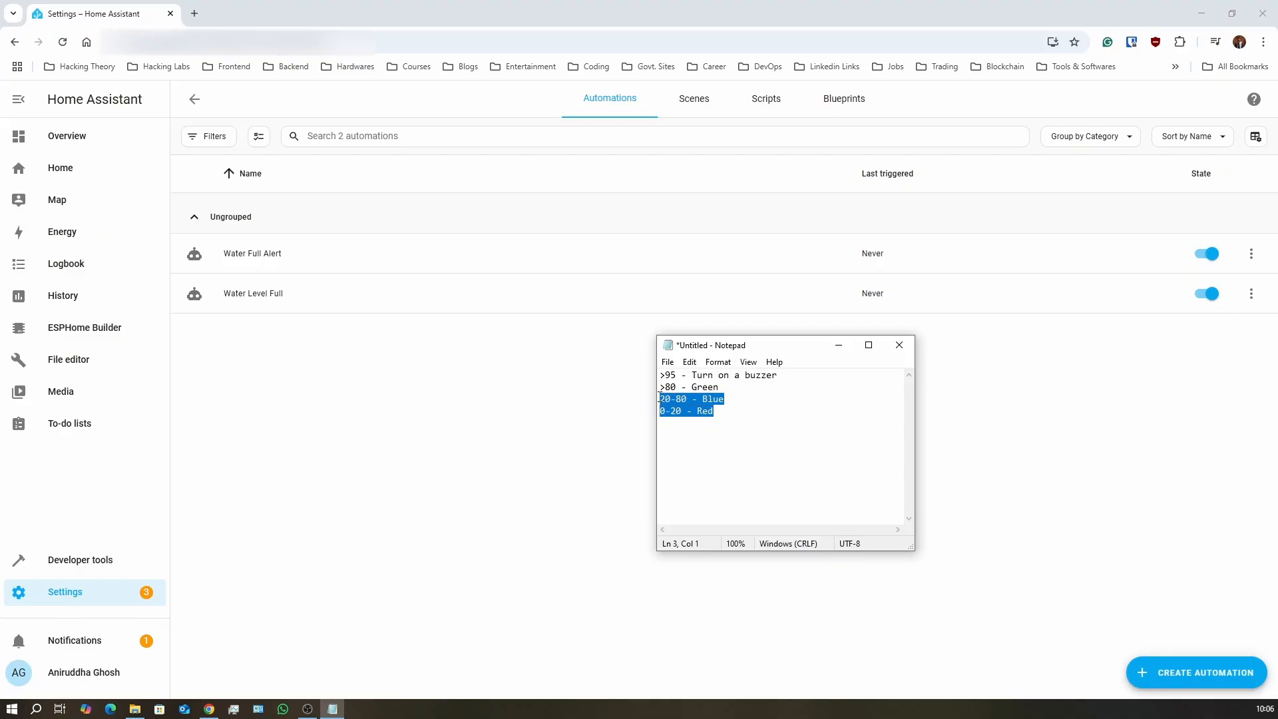
left_click(446, 398)
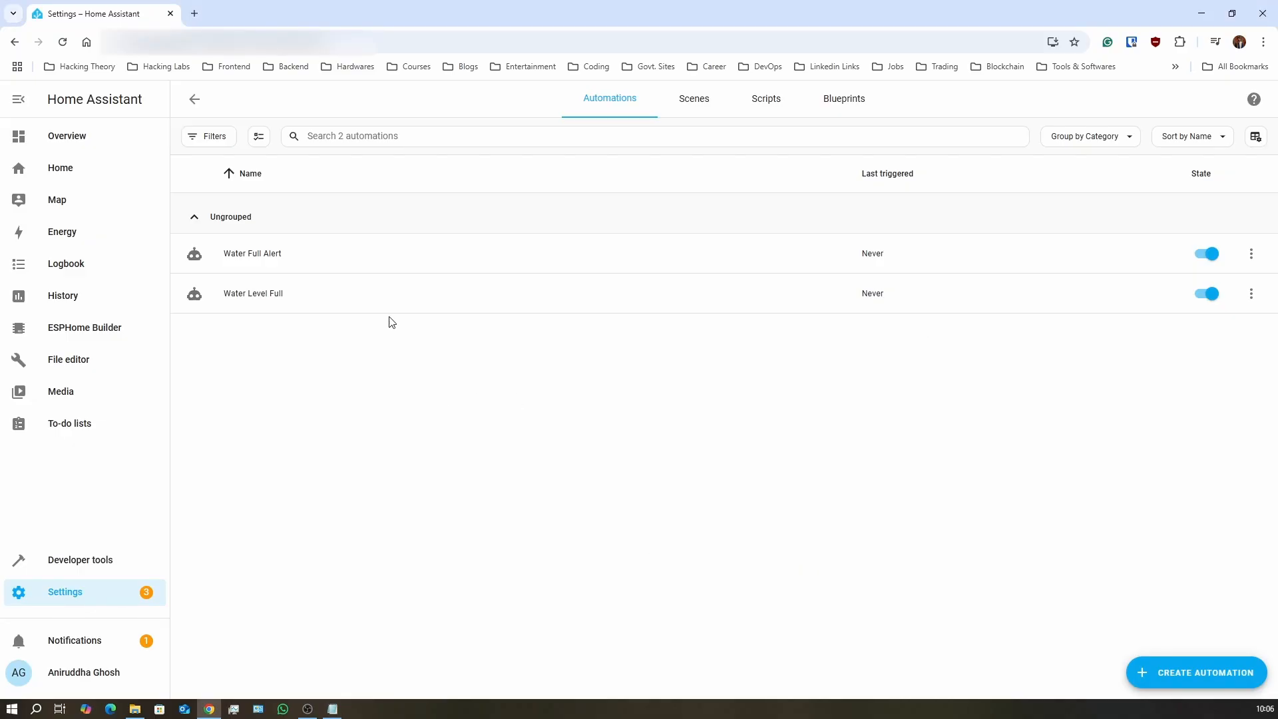
- Inspect the trigger settings of the Water Full Alert automation and return to the automations list
left_click(294, 256)
left_click(391, 184)
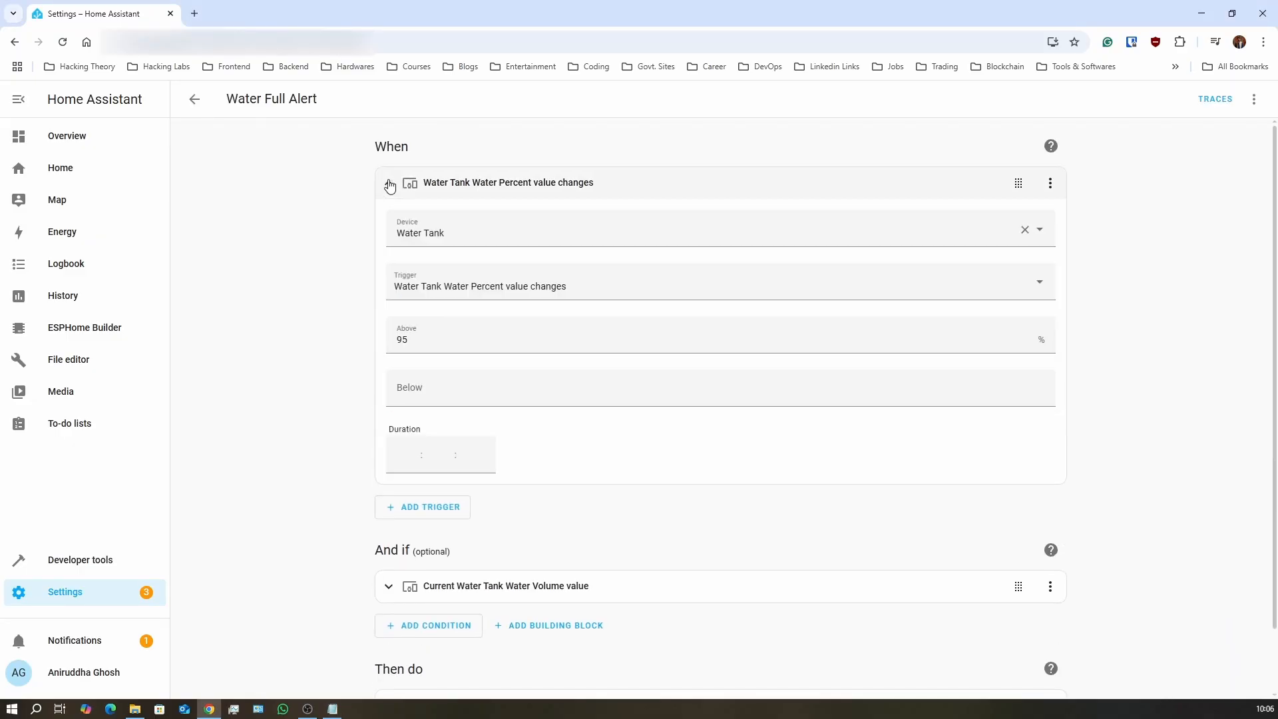
left_click(390, 184)
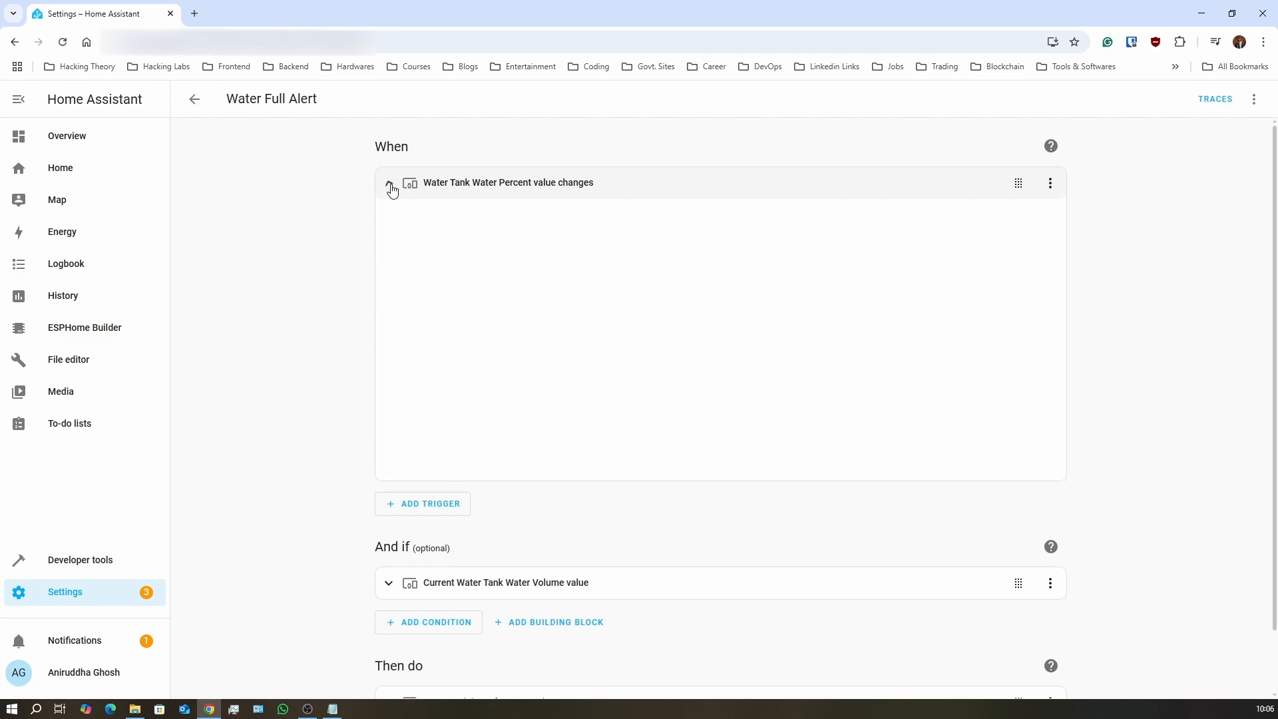
left_click(194, 99)
- Create an empty automation with a device trigger for Water Tank, using "Water Tank Water Percent value changes"
left_click(1148, 666)
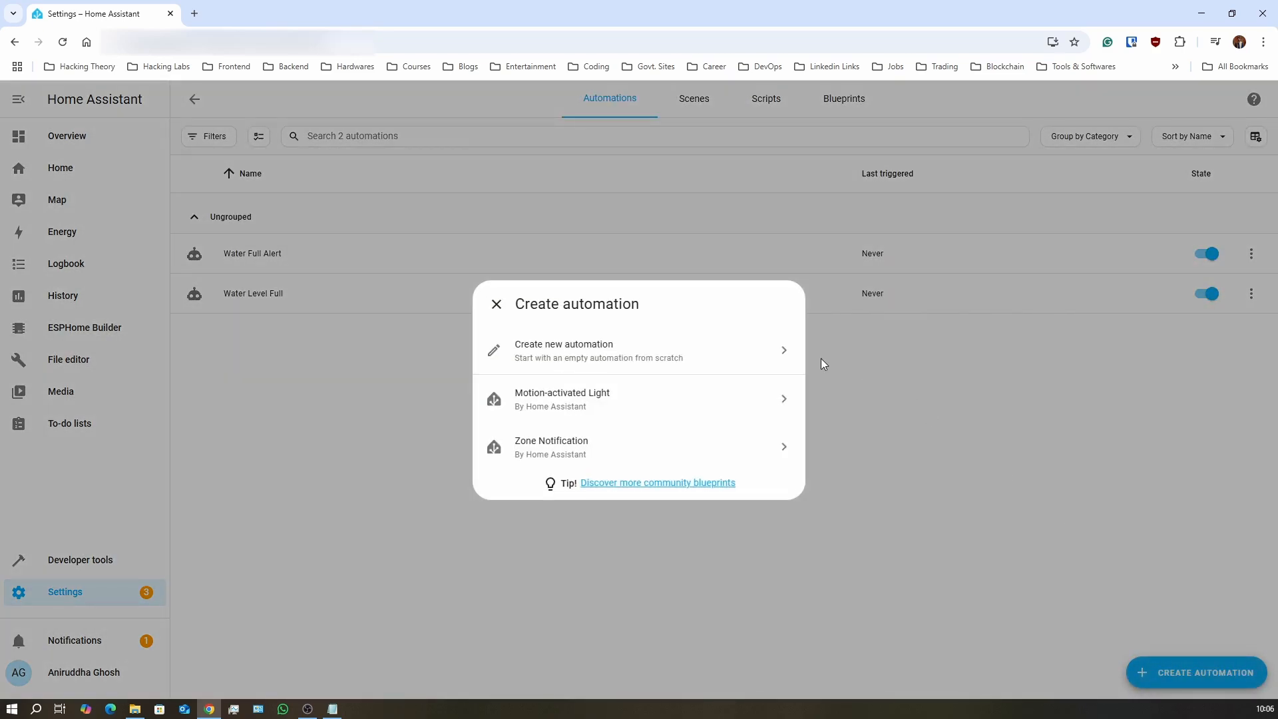
left_click(704, 356)
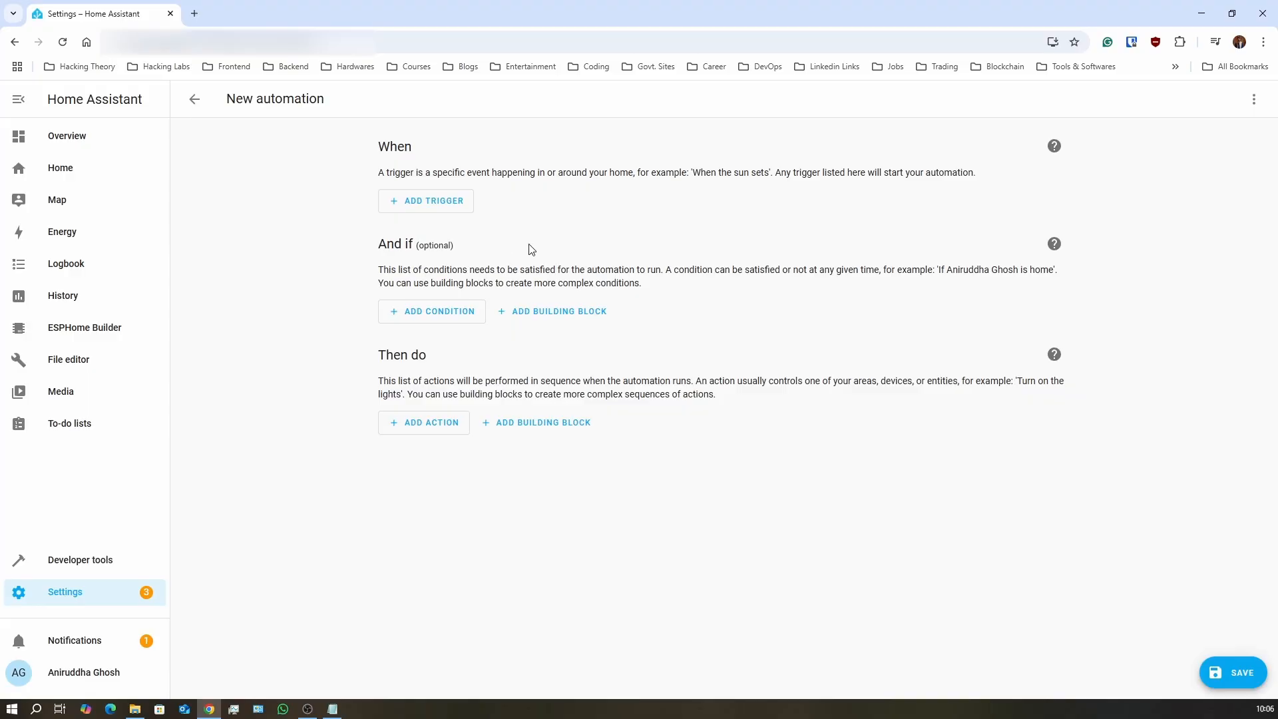
left_click(443, 203)
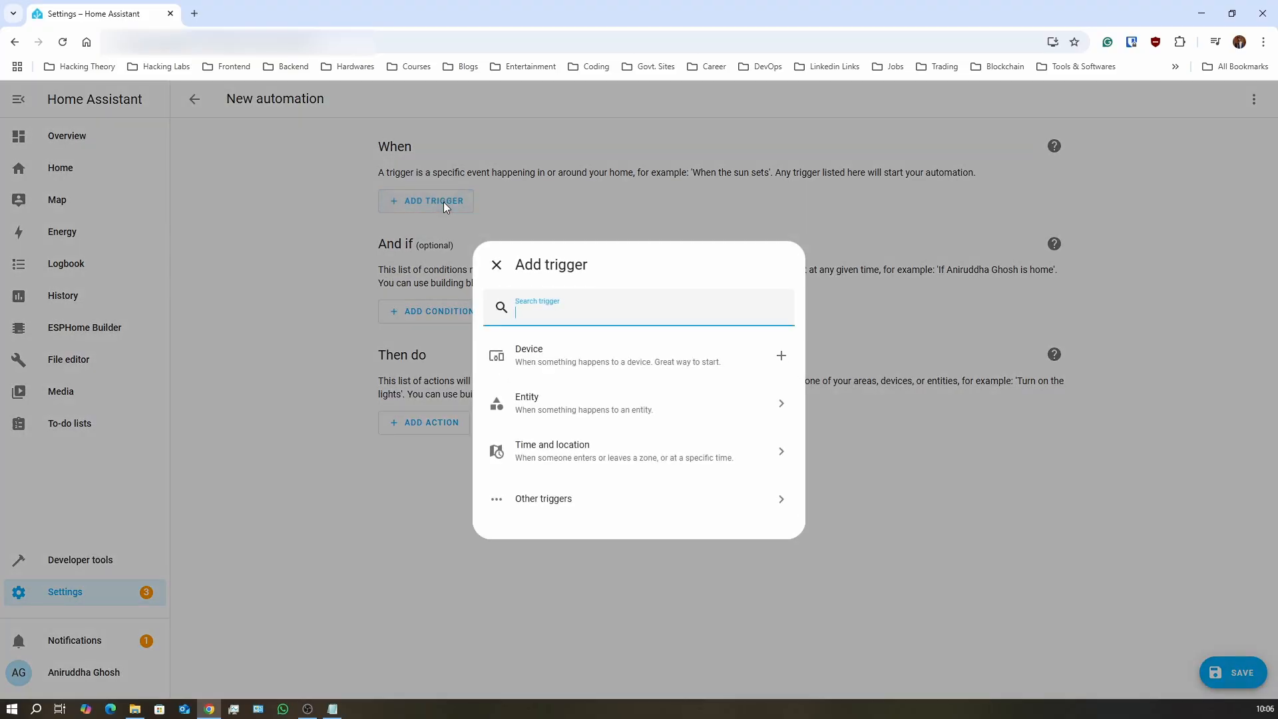
left_click(569, 351)
left_click(486, 230)
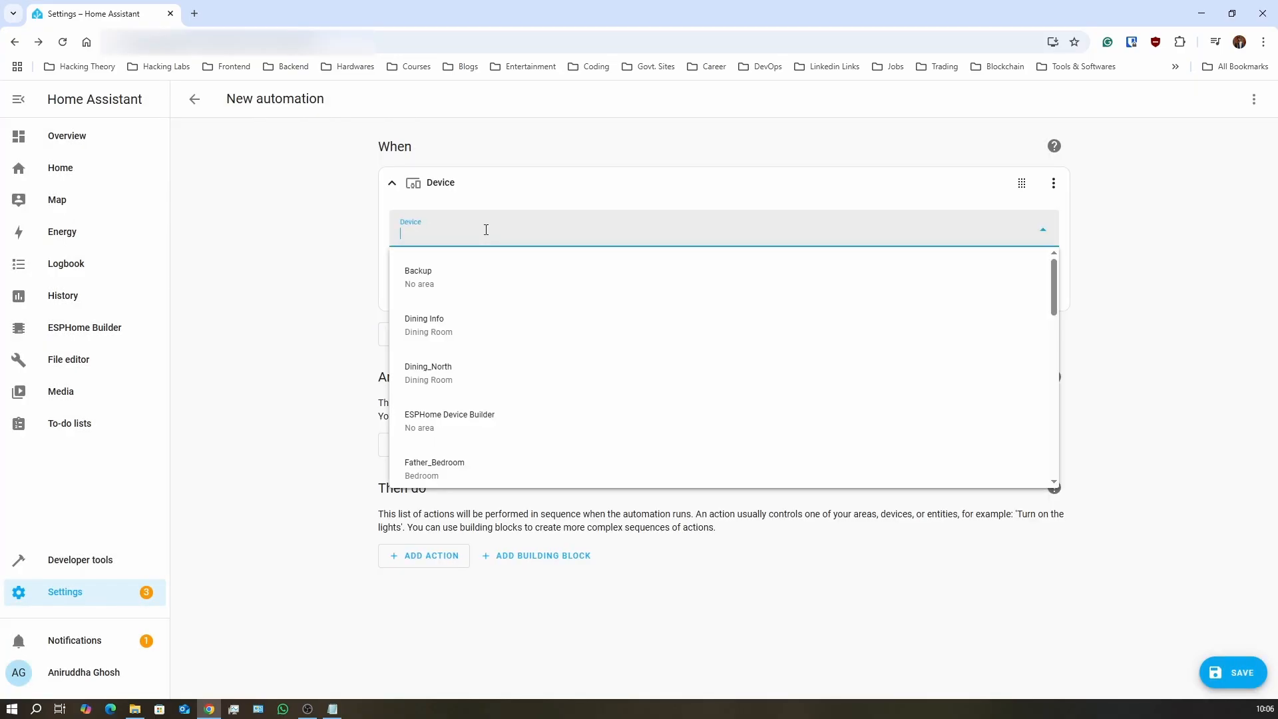
type("water")
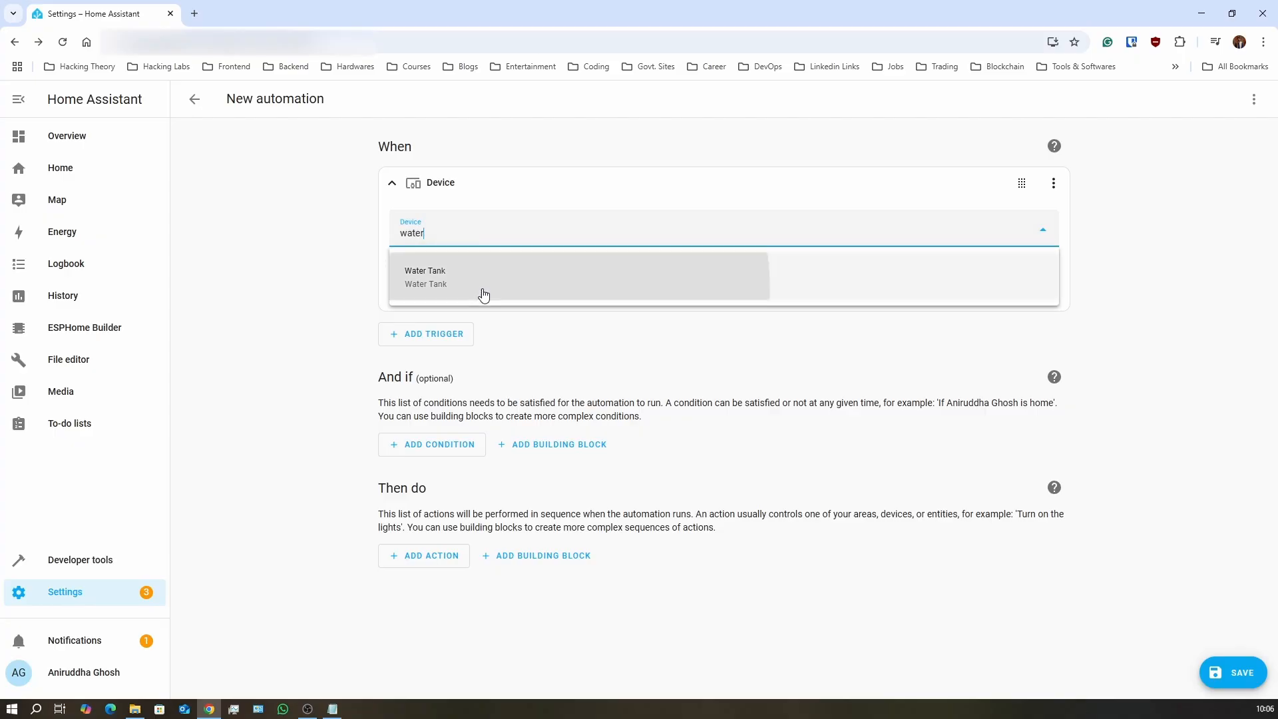
left_click(480, 287)
left_click(479, 287)
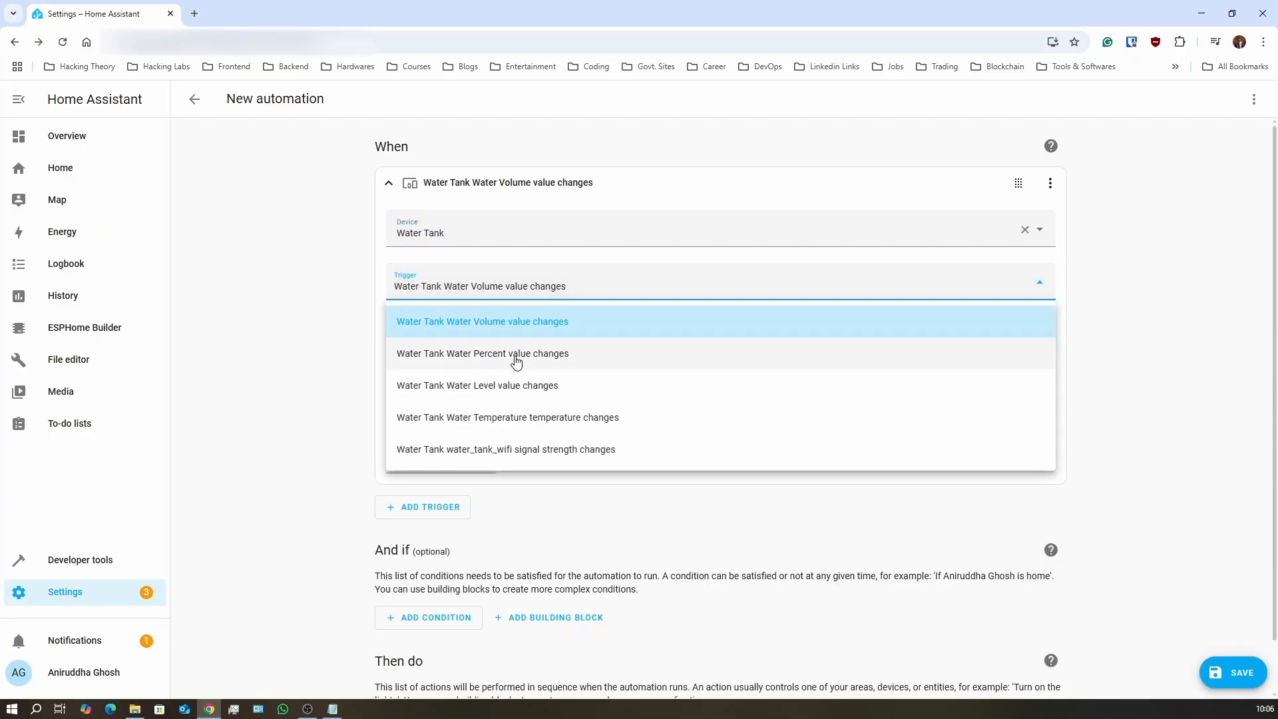
left_click(496, 360)
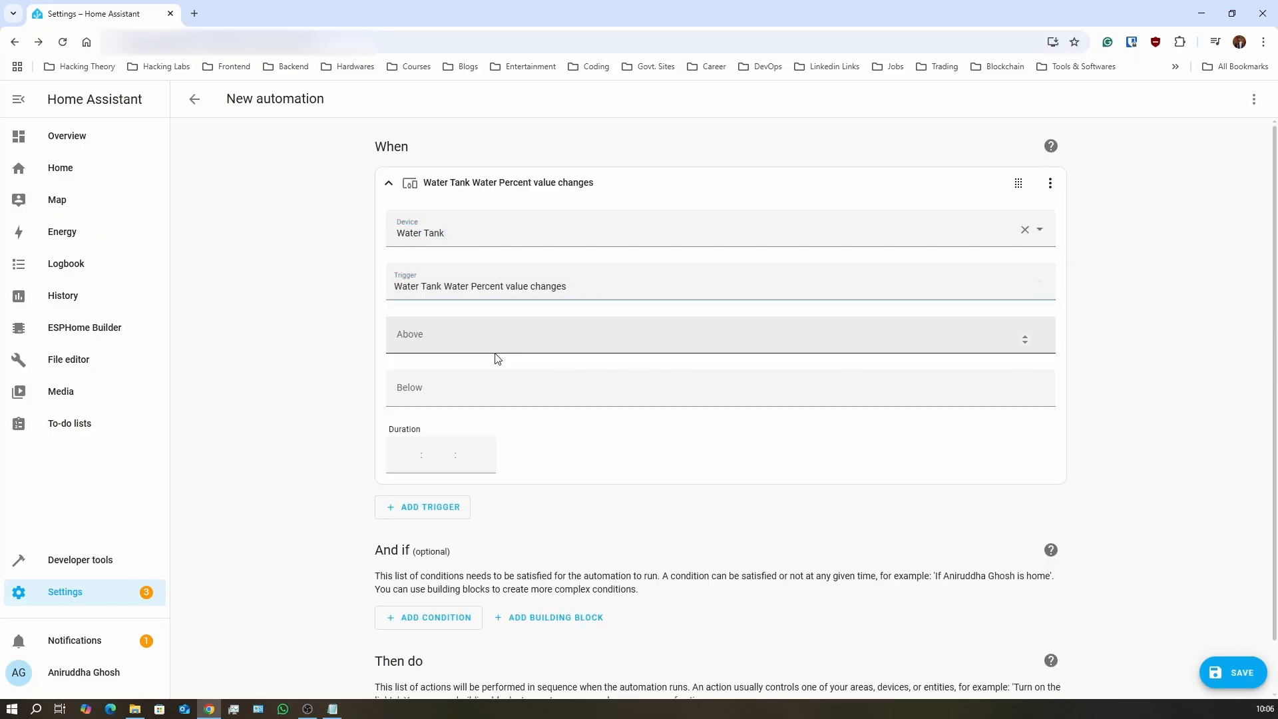
- Set the trigger to above 20% and below 80%, check it against the Blue range in the notes, and collapse it
left_click(479, 340)
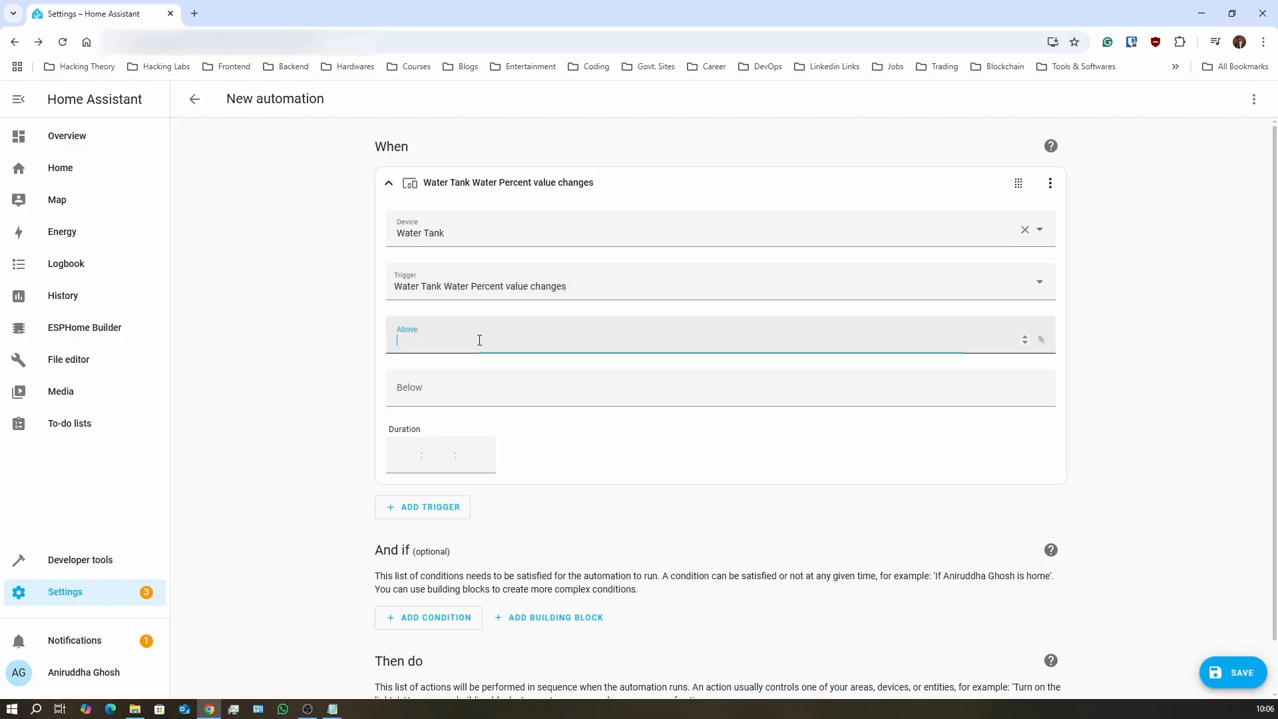
type("20")
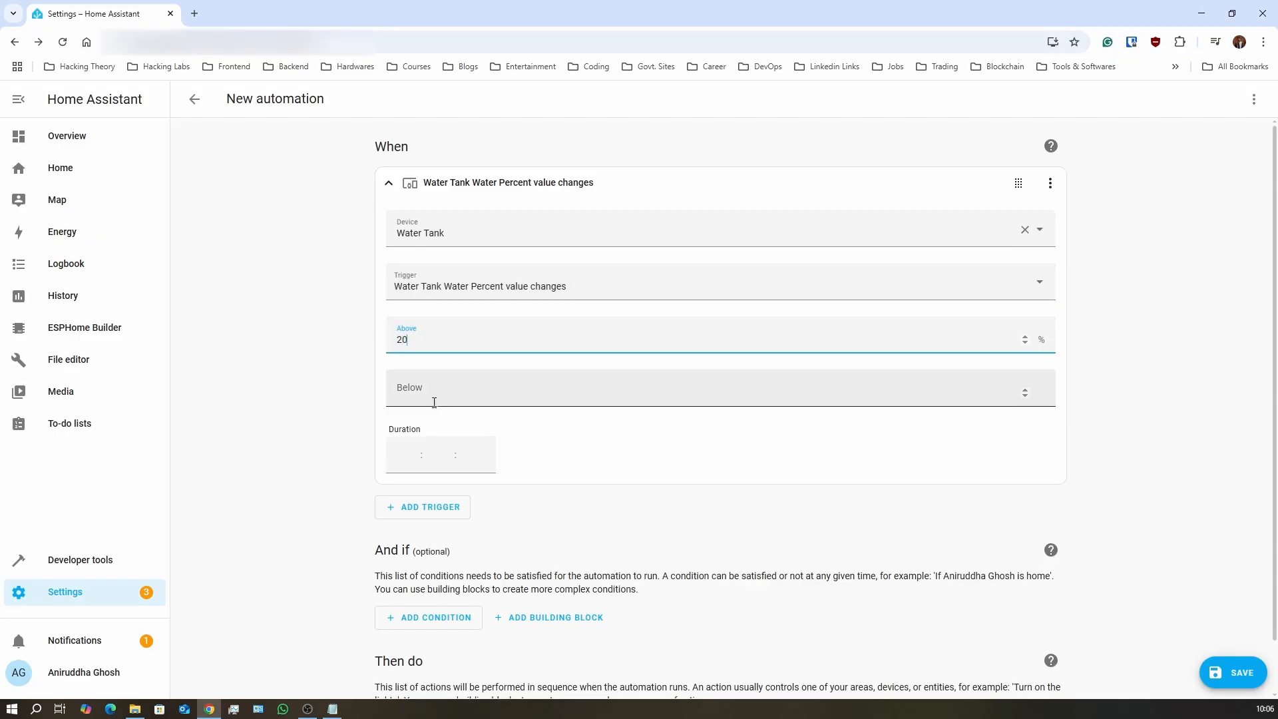
left_click(437, 396)
type("80")
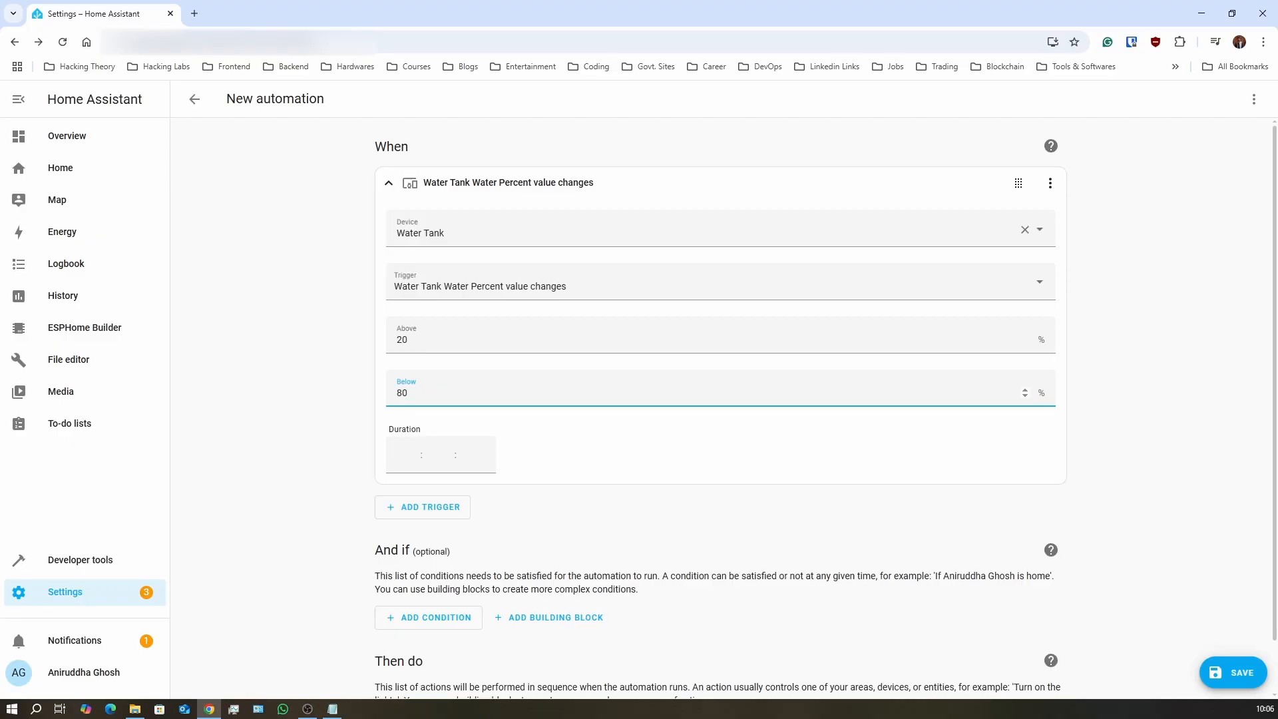
key("alt+Tab")
left_click_drag(733, 401, 660, 401)
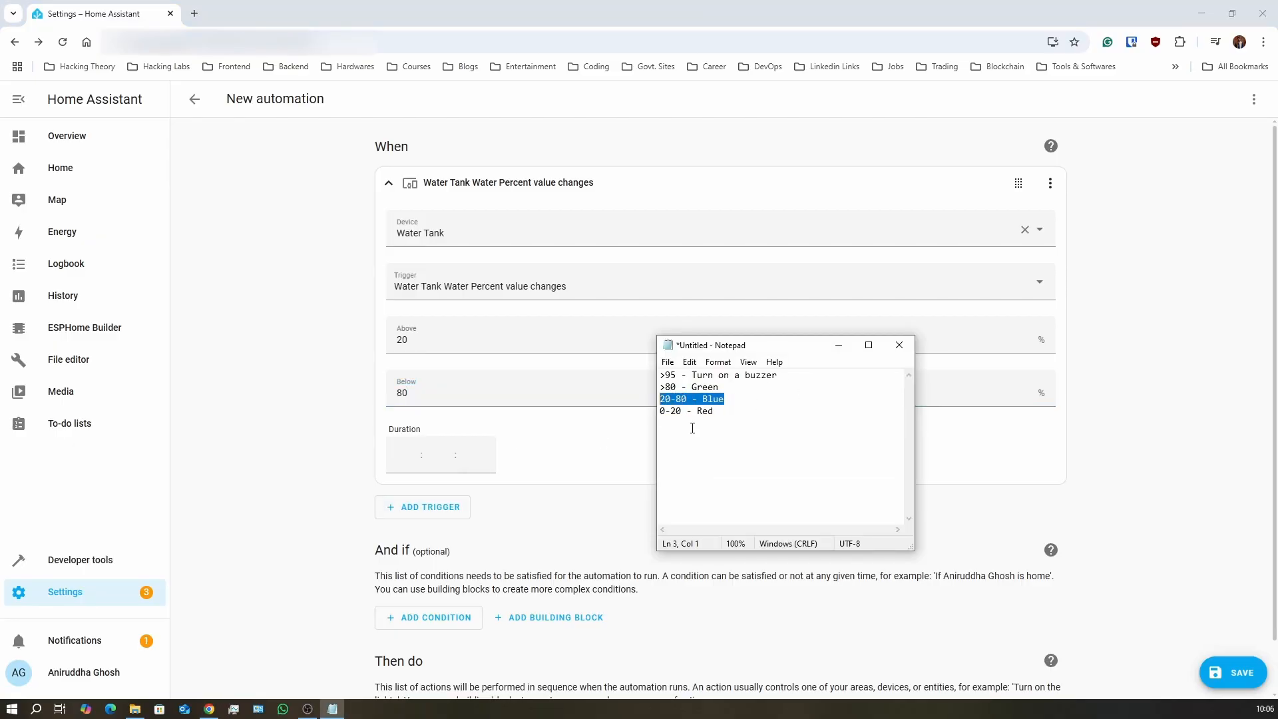
left_click(557, 526)
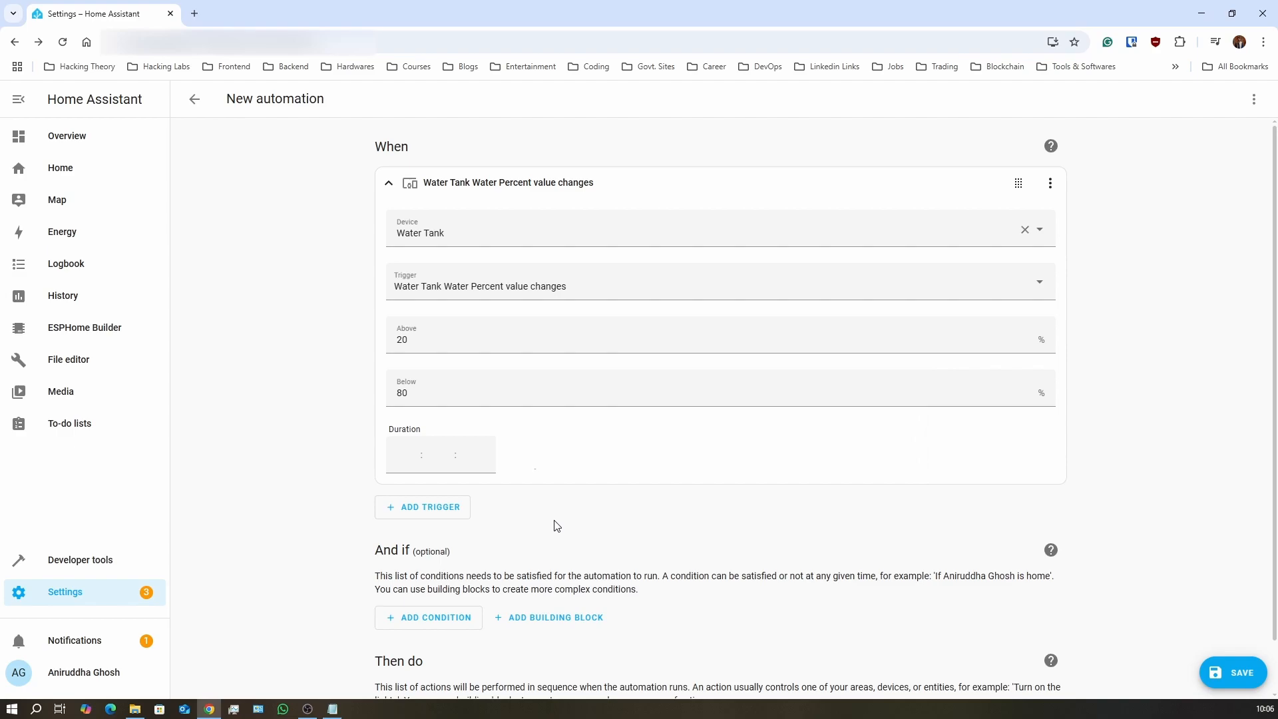
left_click(389, 183)
- Add a device action for Dining Info set to "Turn off Dining Info Red"
left_click(428, 445)
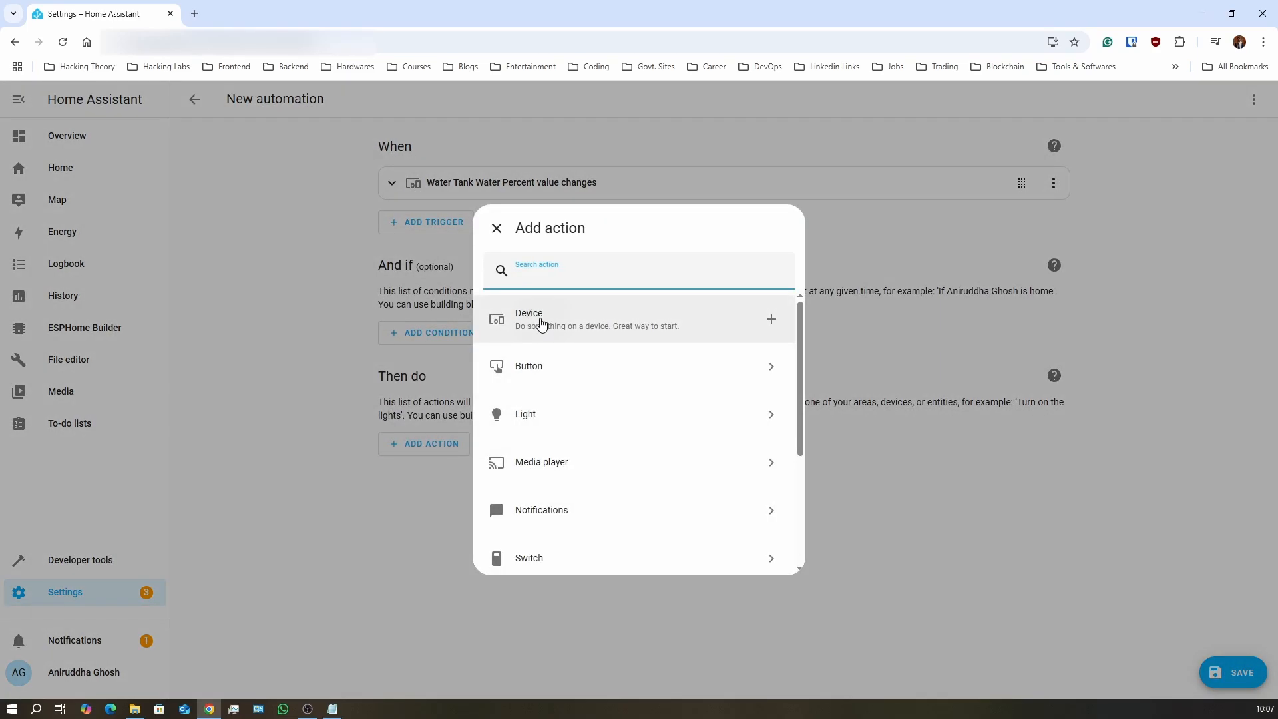
left_click(540, 321)
left_click(430, 462)
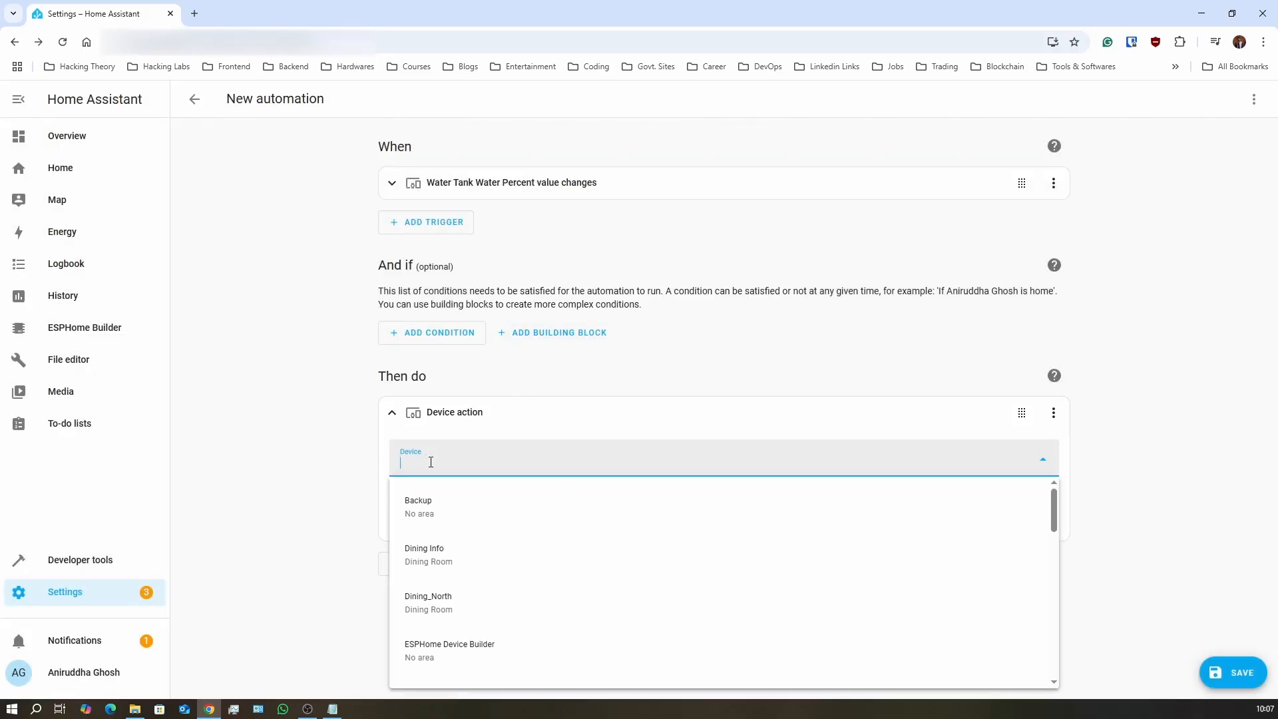
left_click(451, 553)
left_click(501, 522)
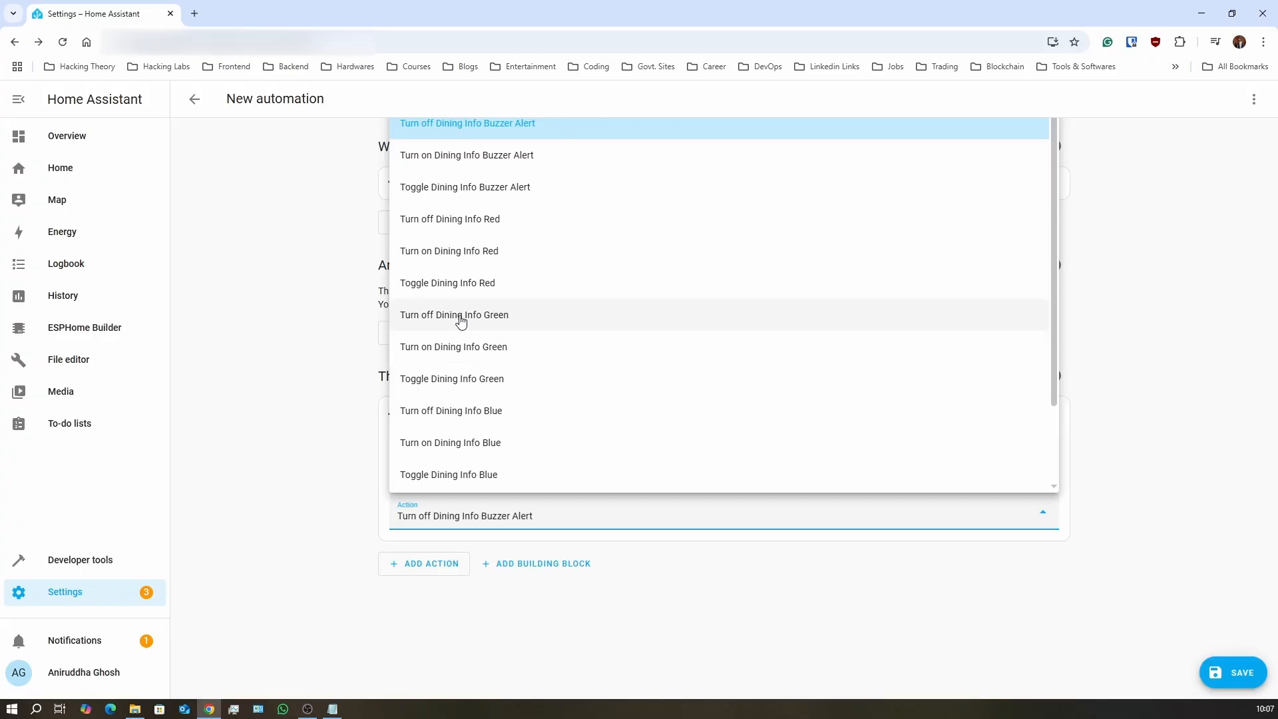
left_click(446, 229)
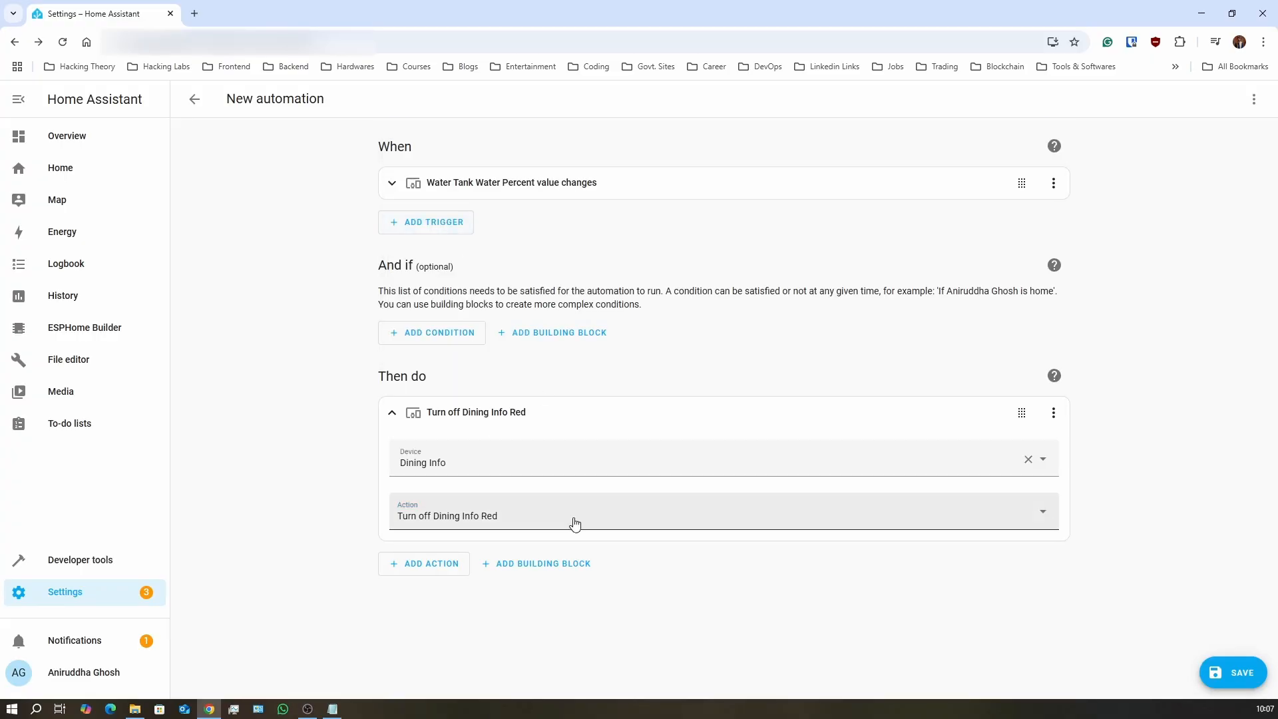
- Add a second device action for Dining Info set to "Turn off Dining Info Green" and collapse it
left_click(440, 564)
left_click(562, 339)
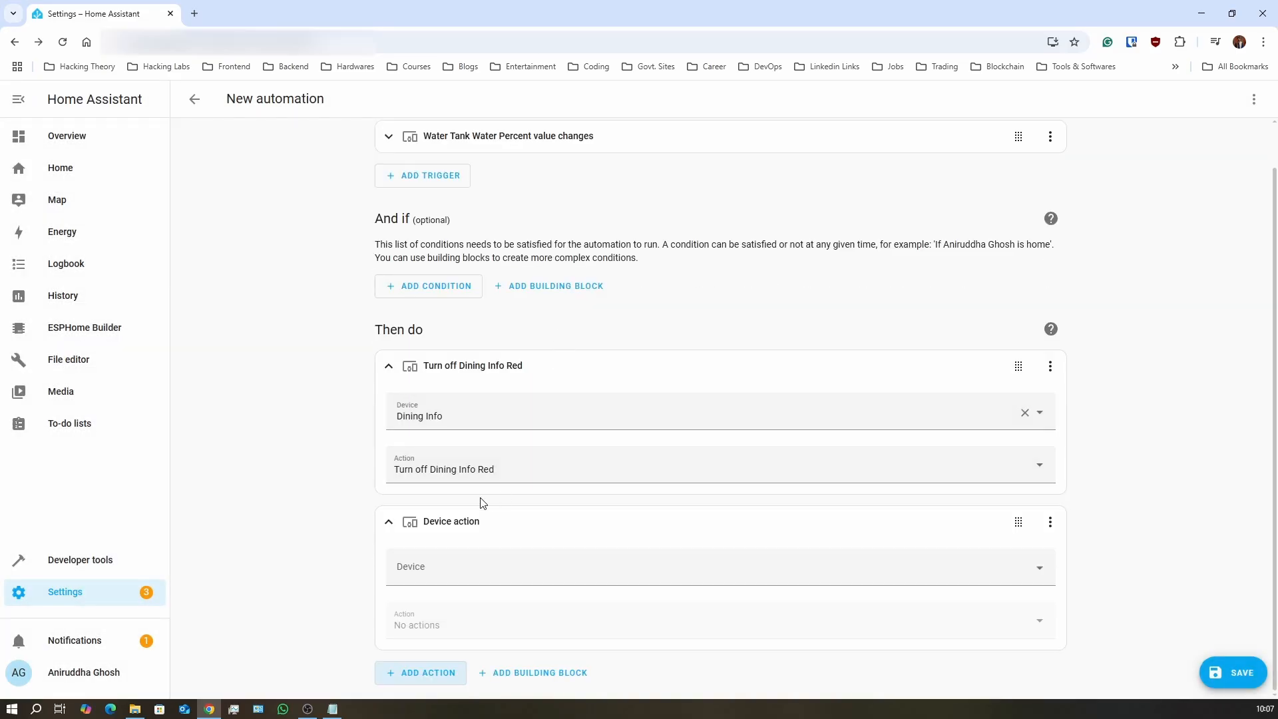
left_click(452, 565)
left_click(457, 403)
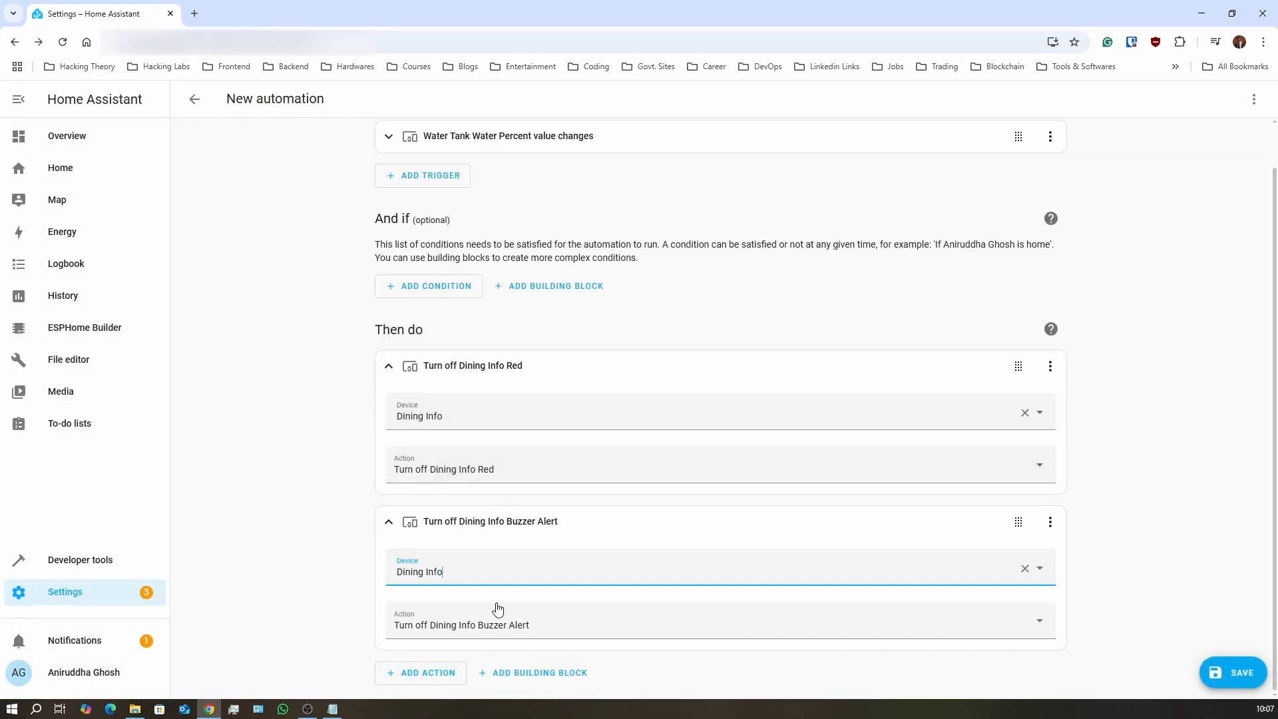
left_click(503, 626)
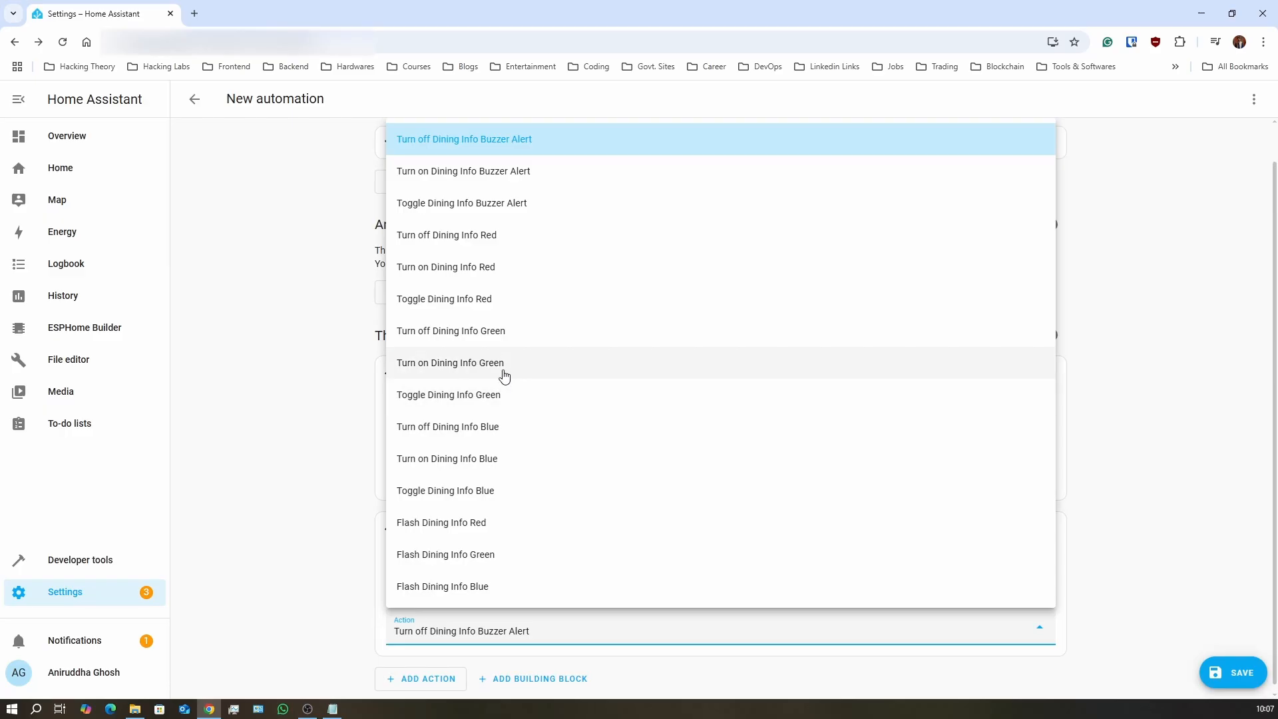
left_click(496, 336)
left_click(392, 530)
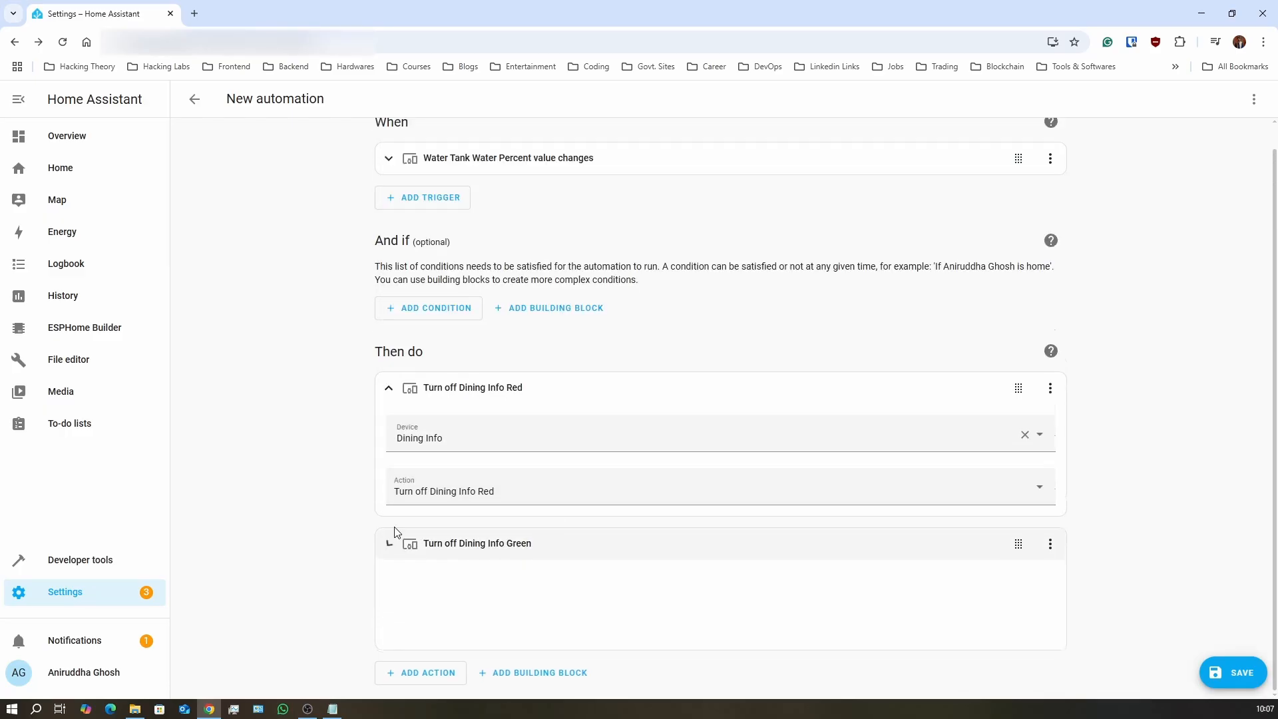
- Collapse the Red action and add a third device action for Dining Info set to "Turn on Dining Info Blue"
left_click(436, 607)
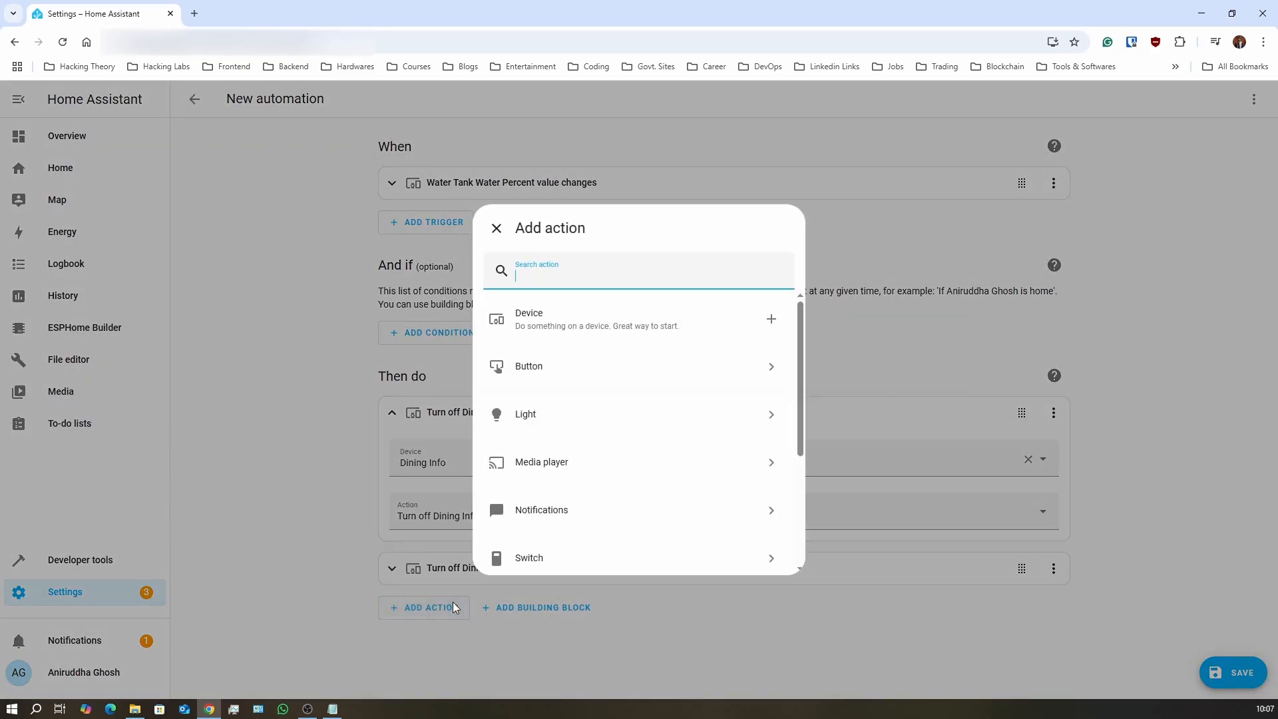
left_click(426, 634)
left_click(392, 412)
left_click(429, 495)
left_click(520, 324)
left_click(448, 550)
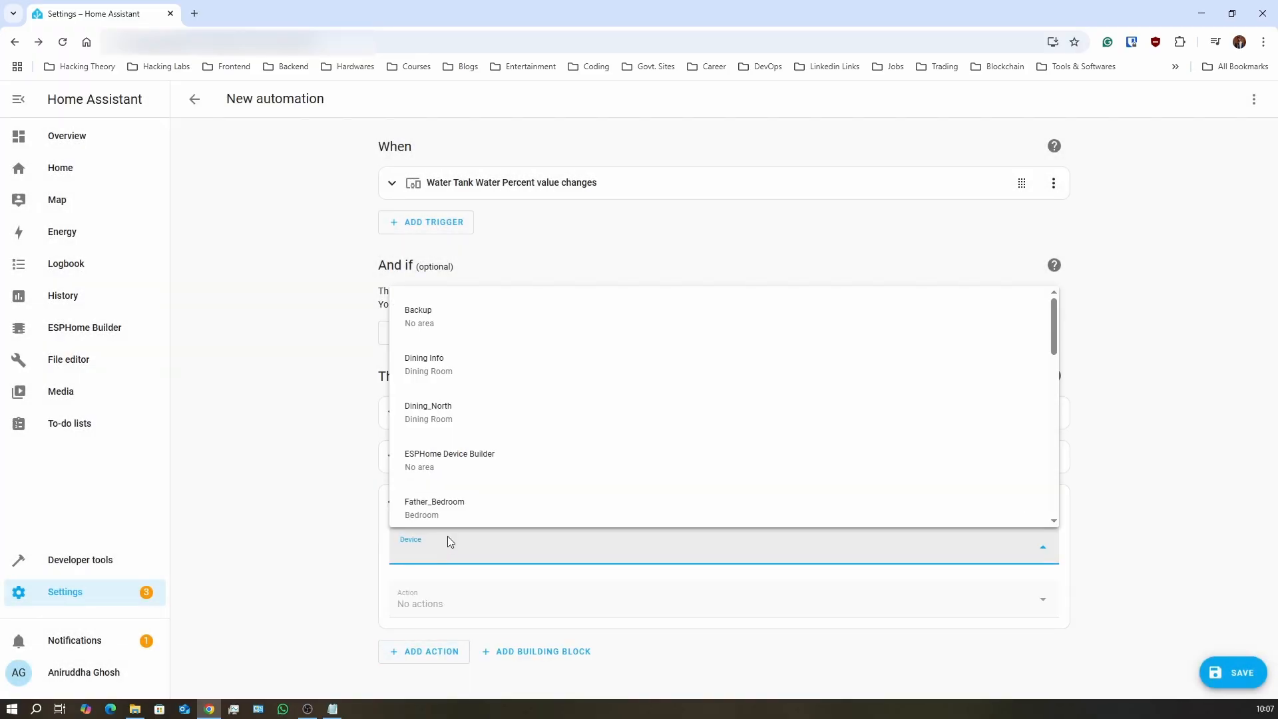
left_click(452, 378)
left_click(456, 602)
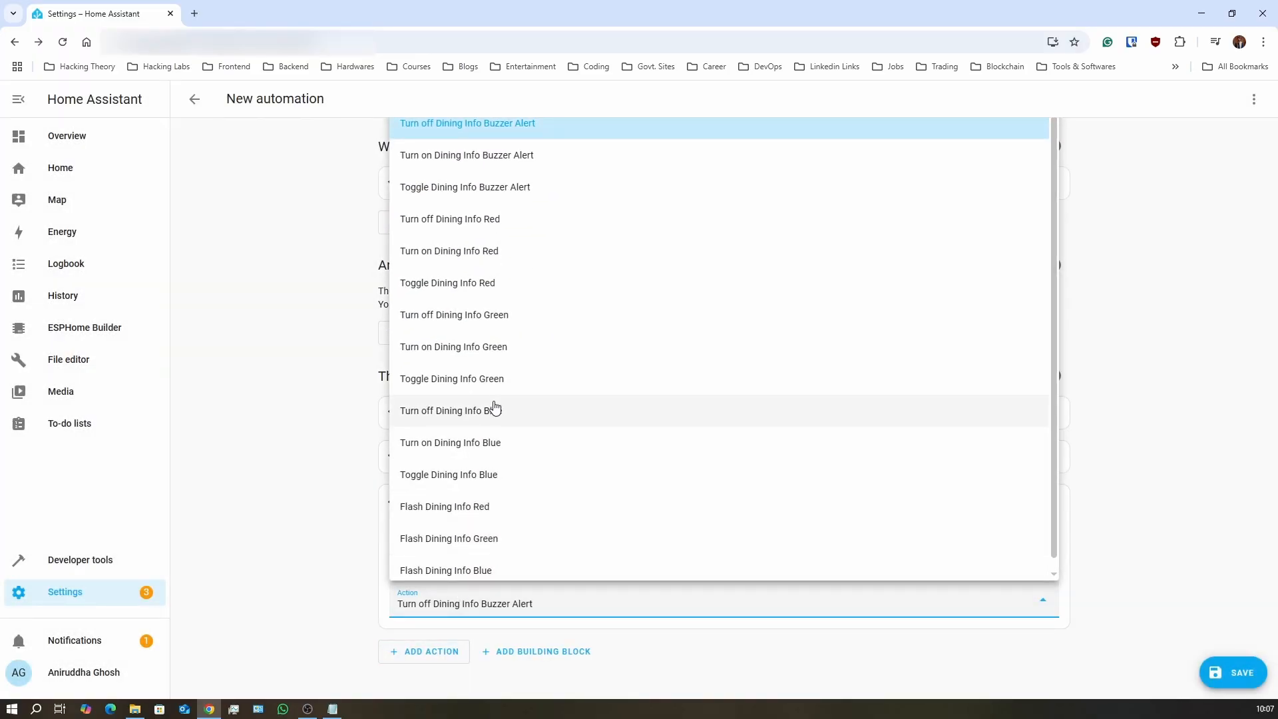
left_click(496, 452)
scroll(457, 530, "down", 1)
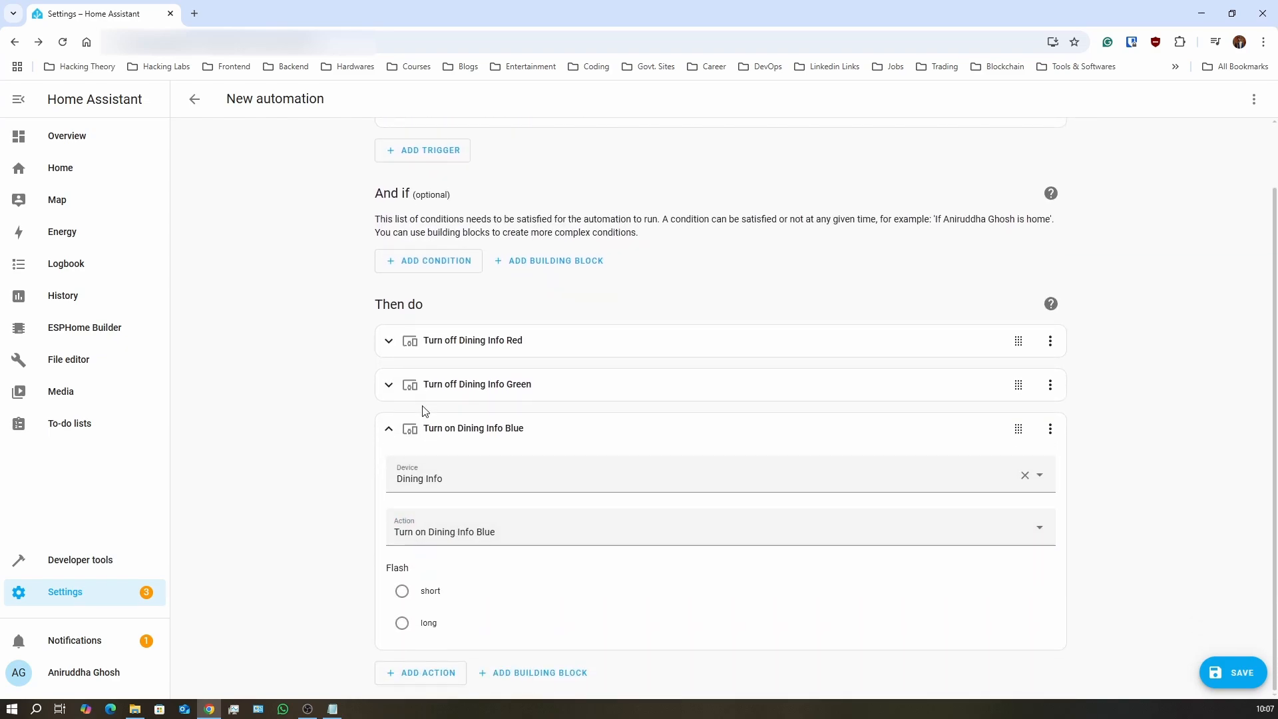
- Review the actions available for the third device action, keep "Turn on Dining Info Blue", and collapse it
left_click(383, 384)
left_click(385, 384)
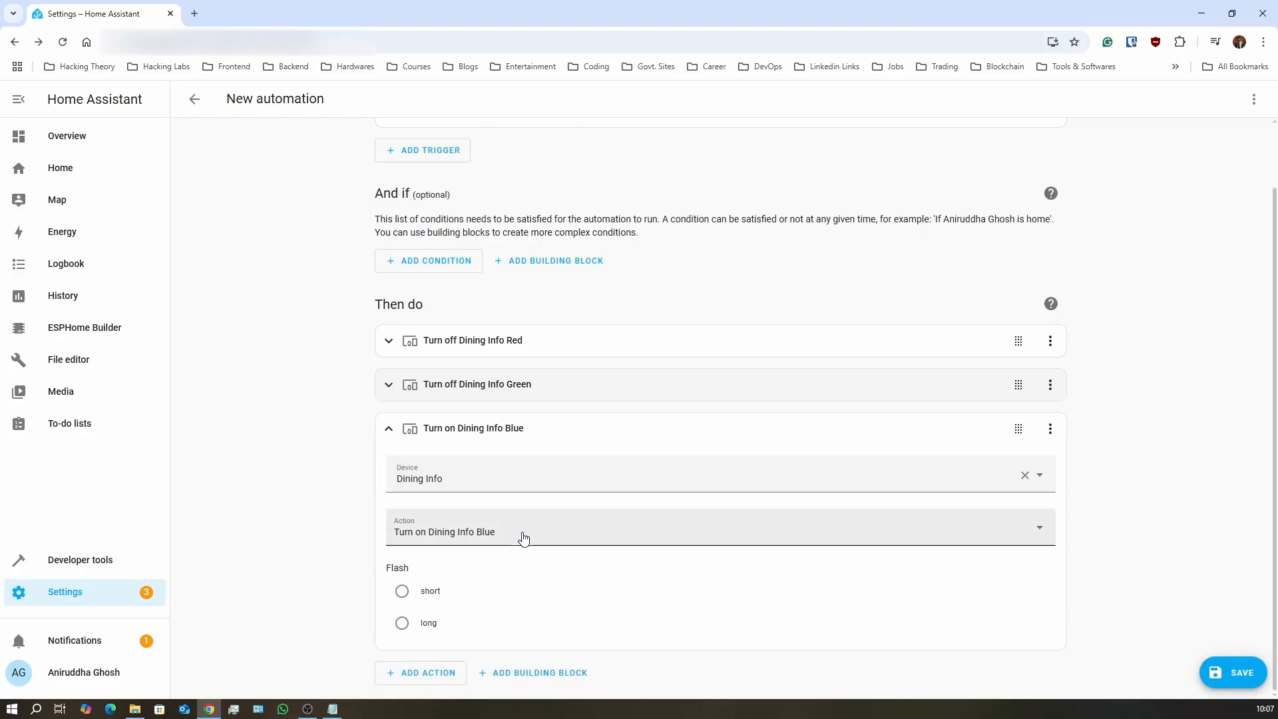
left_click(524, 538)
scroll(490, 417, "up", 1)
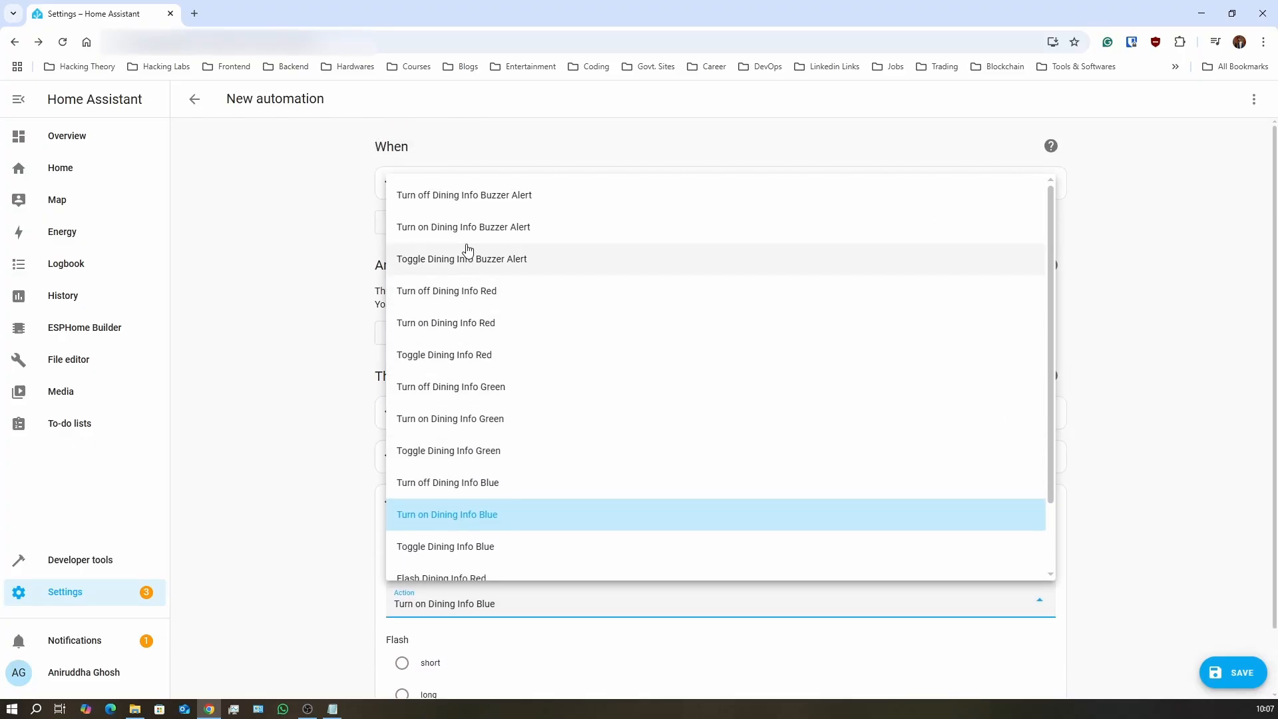
scroll(479, 541, "down", 1)
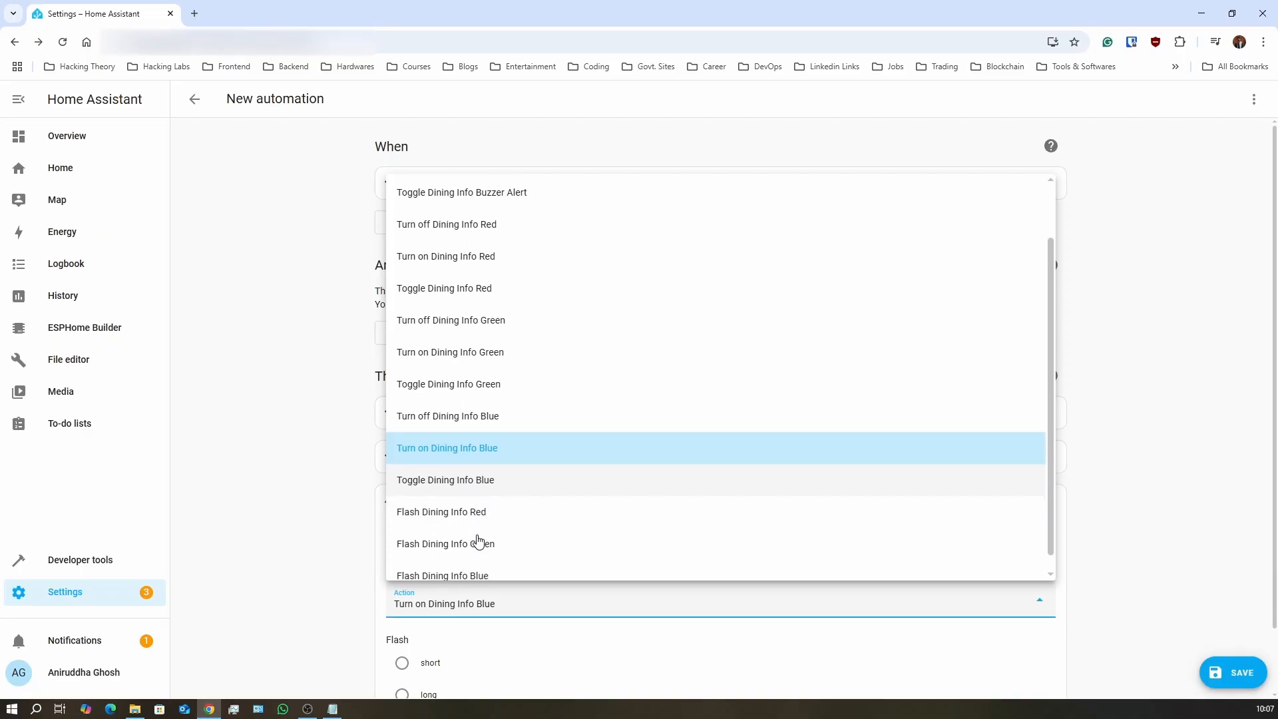
left_click(468, 455)
left_click(392, 503)
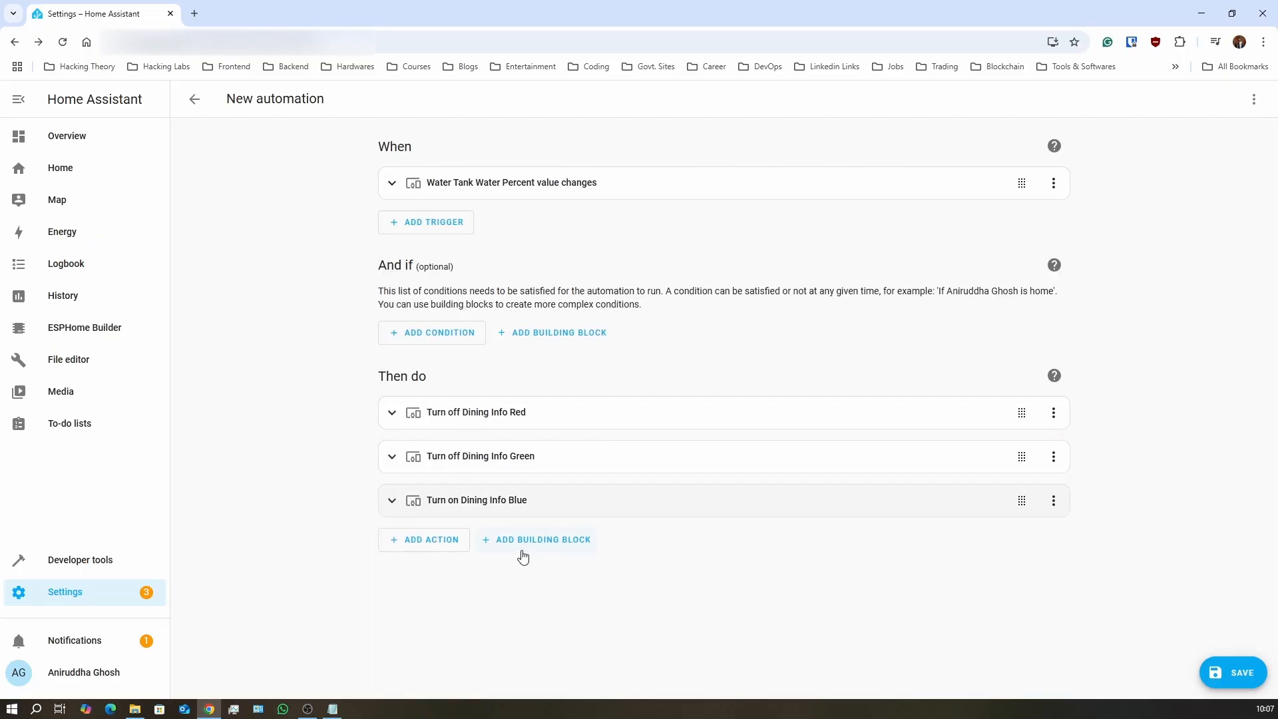
right_click(470, 629)
left_click(450, 616)
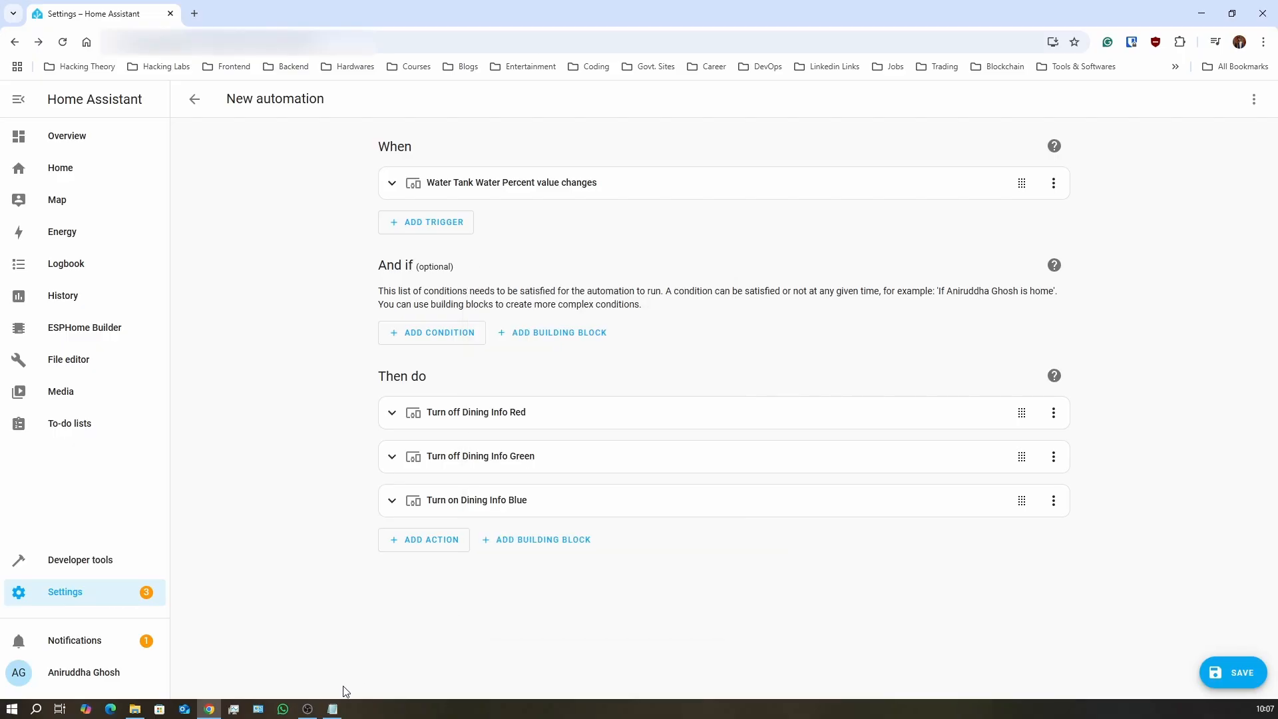
- Open the notes in Notepad, examine the water-level ranges with their buzzer and colour assignments, and return to the automation
left_click(332, 709)
left_click_drag(781, 347, 908, 220)
left_click(868, 302)
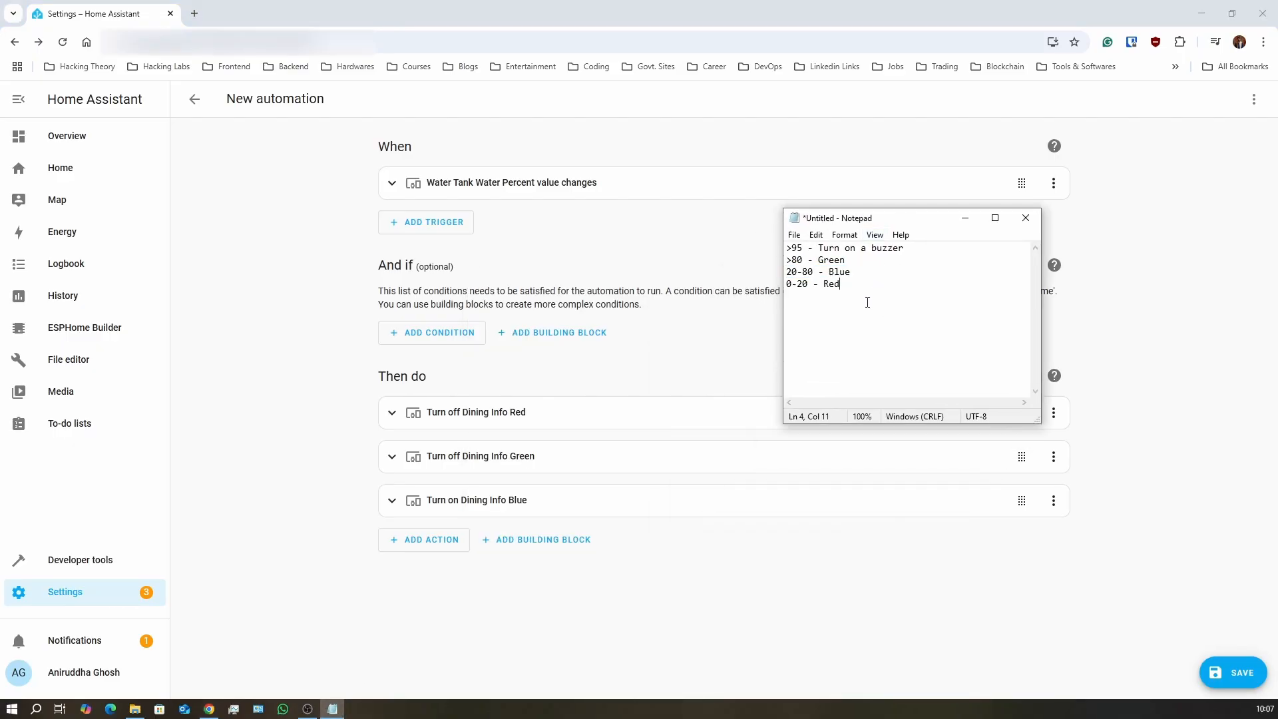
left_click_drag(854, 264, 789, 261)
left_click(818, 273)
left_click_drag(827, 272, 788, 271)
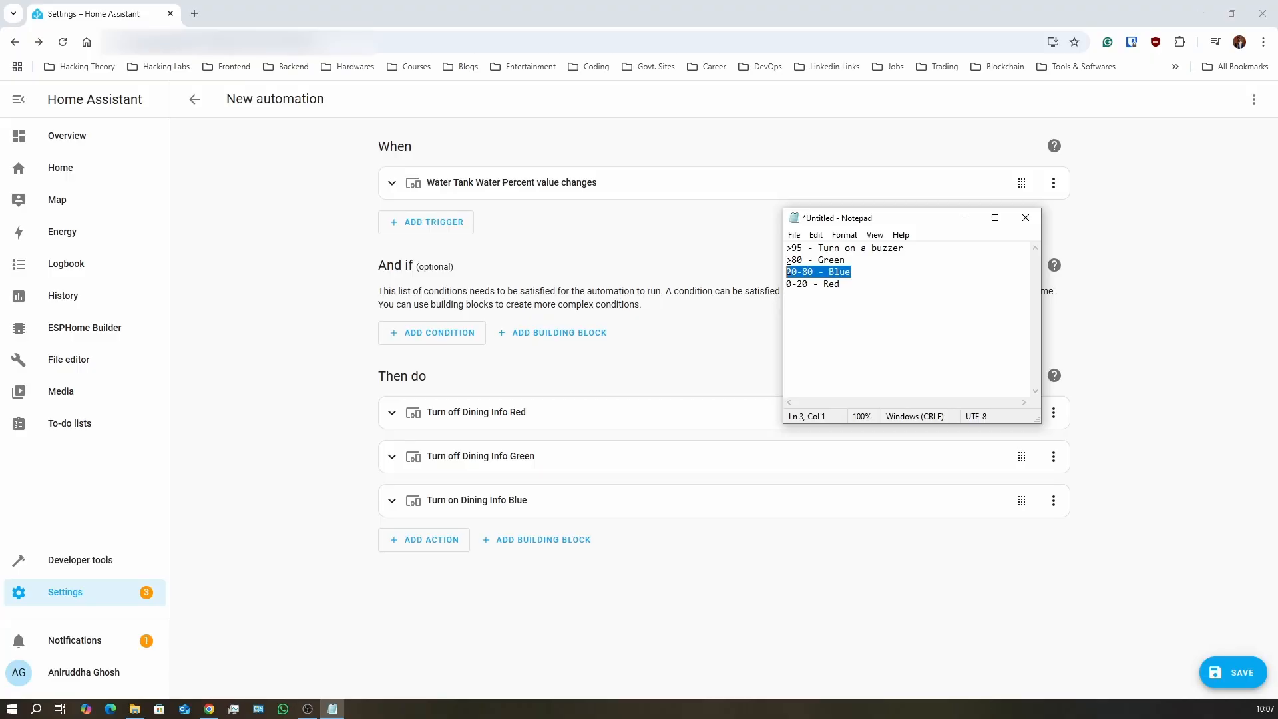
double_click(833, 260)
left_click(851, 263)
left_click(836, 273)
double_click(832, 261)
left_click(854, 277)
double_click(834, 284)
left_click(849, 294)
double_click(807, 285)
left_click(841, 284)
double_click(828, 285)
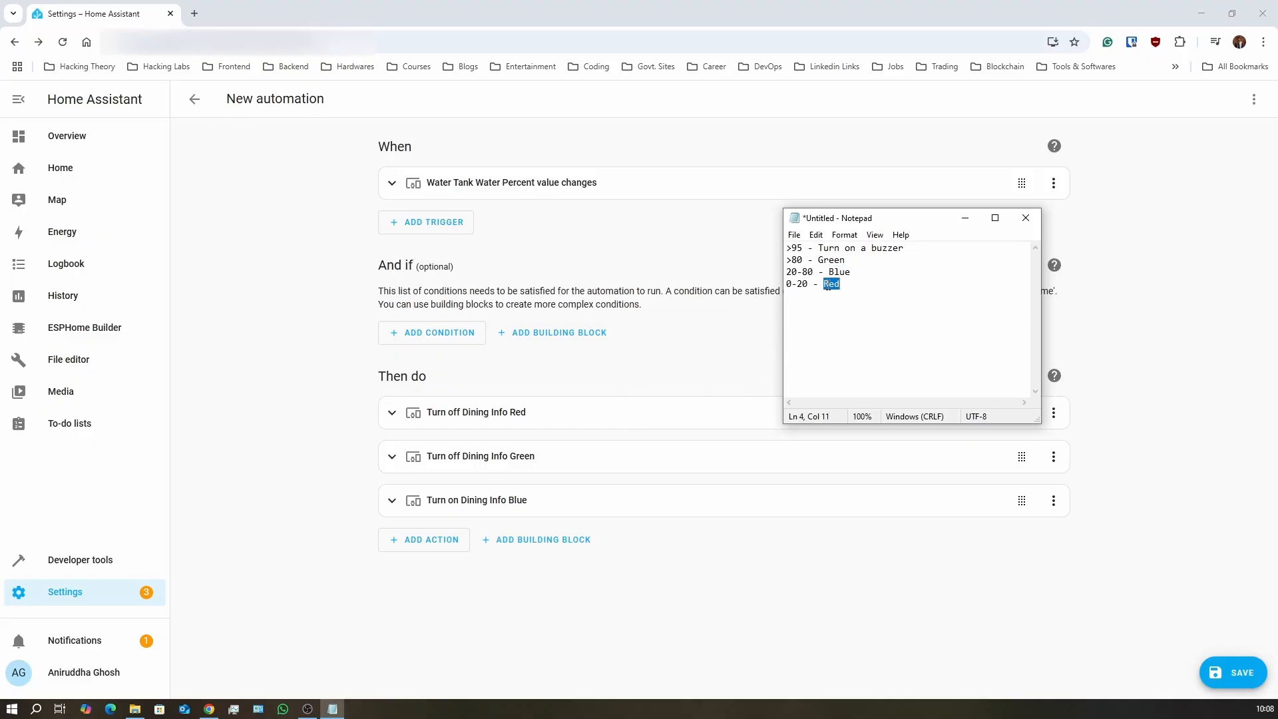
double_click(838, 273)
left_click_drag(827, 222, 822, 175)
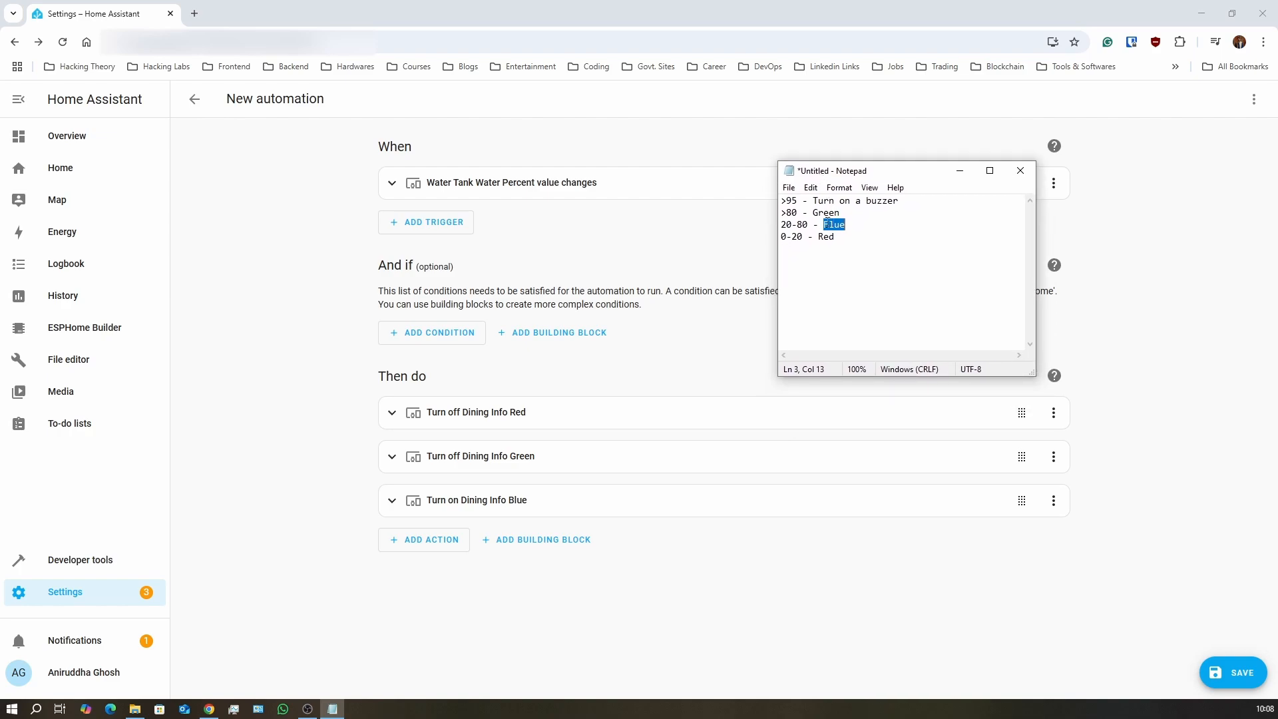
left_click(840, 238)
left_click_drag(841, 238, 782, 200)
left_click(864, 288)
left_click(677, 322)
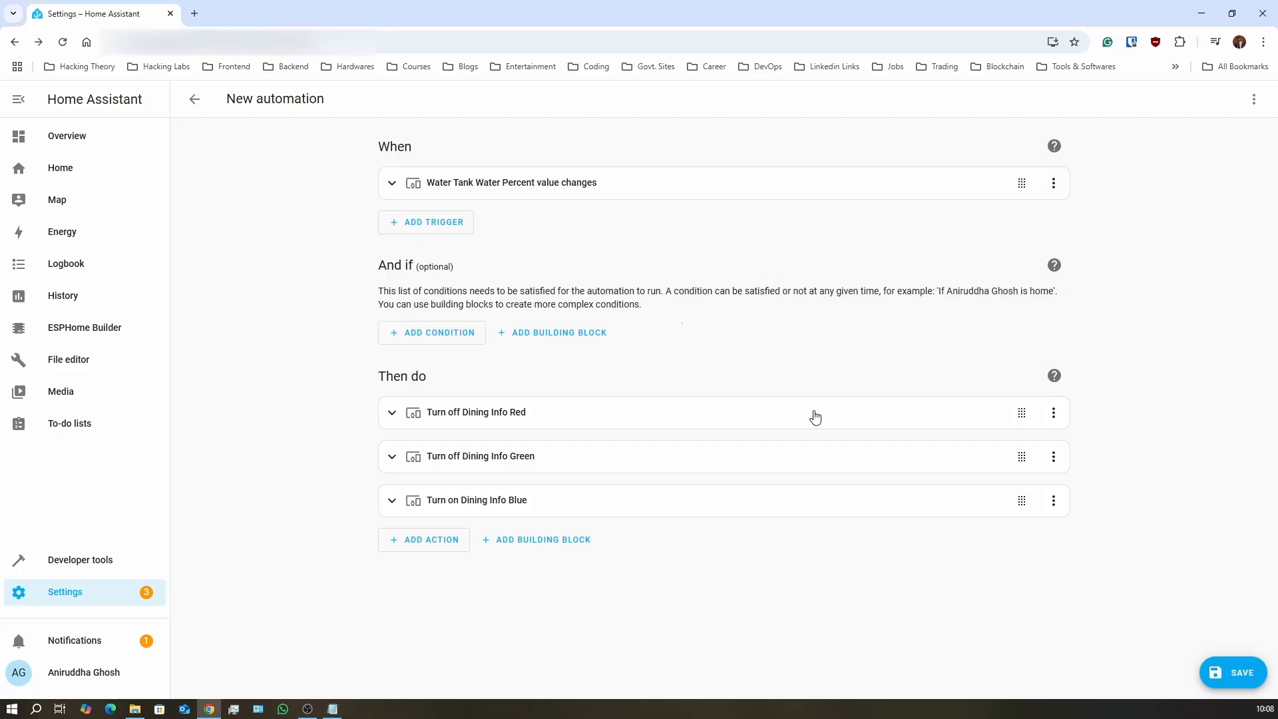
- Save the automation as "Water Level Medium" and return to the automations list
left_click(1213, 672)
double_click(586, 362)
key("ctrl+a")
type("Water Level Medium")
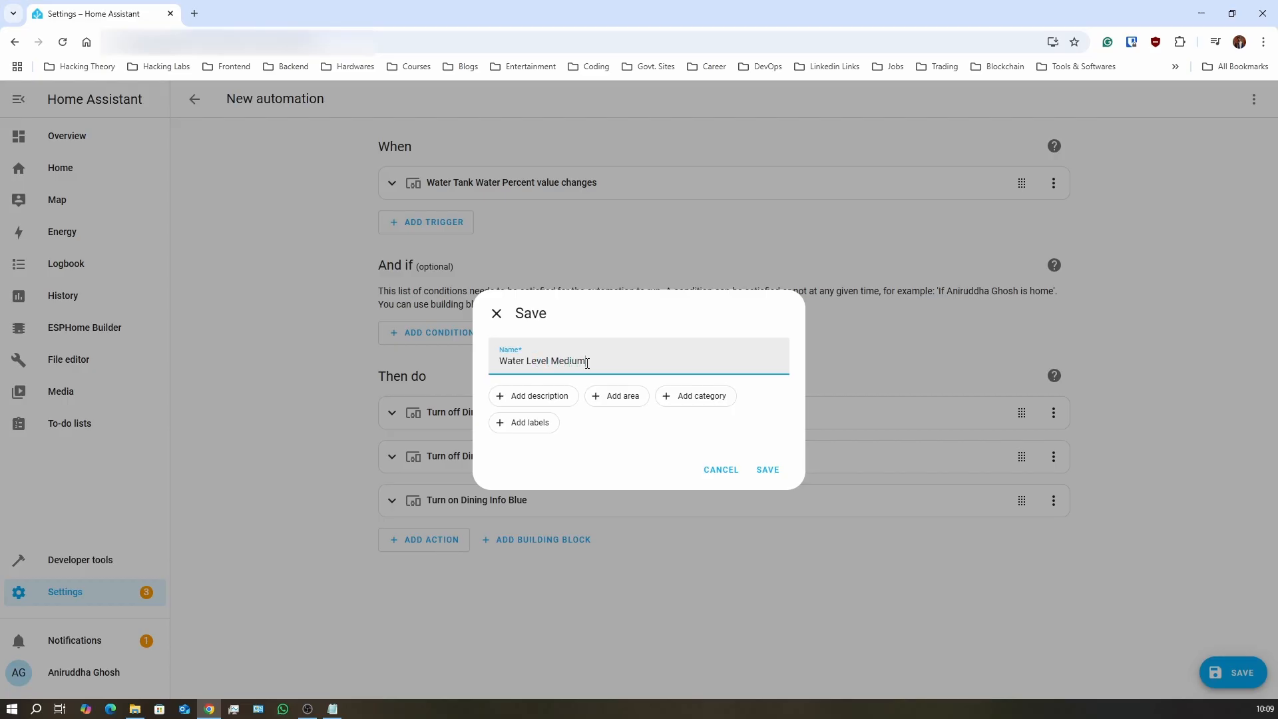
left_click(769, 471)
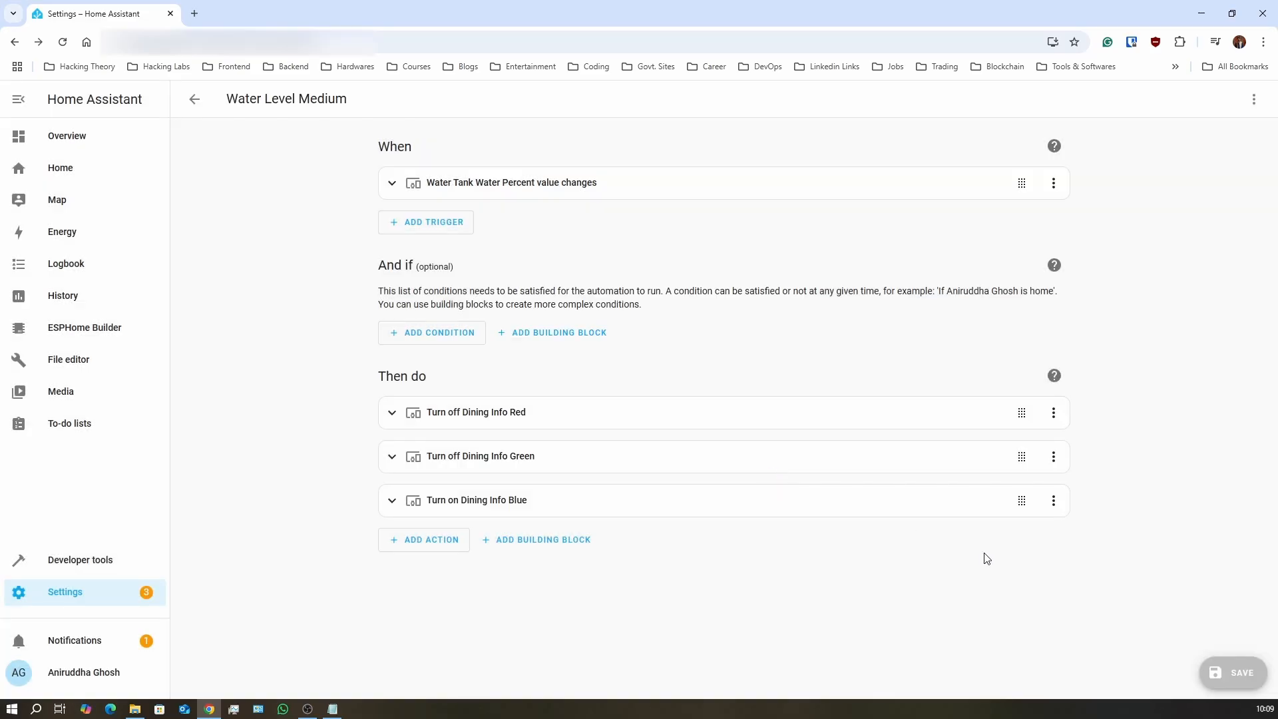
left_click(196, 101)
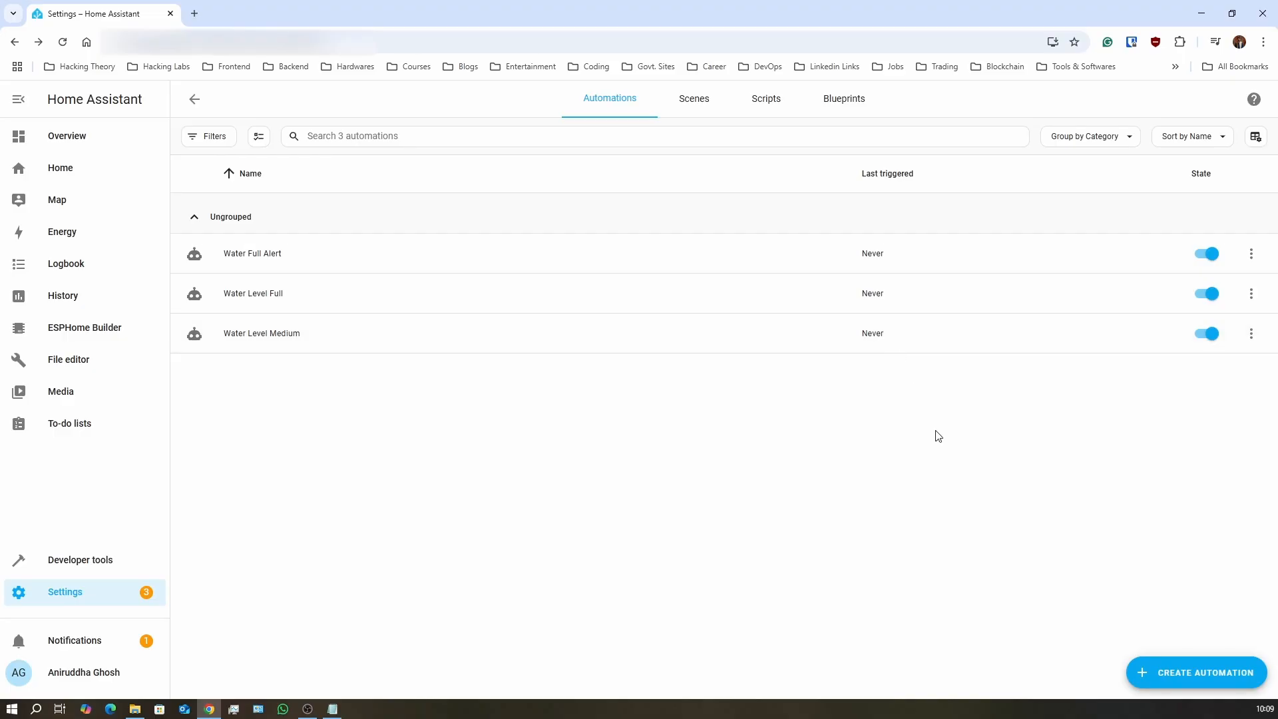
- Create an empty automation with a device trigger for Water Tank, using "Water Tank Water Volume value changes"
left_click(1173, 686)
left_click(649, 343)
left_click(433, 199)
left_click(551, 334)
left_click(453, 227)
type("wa")
left_click(475, 293)
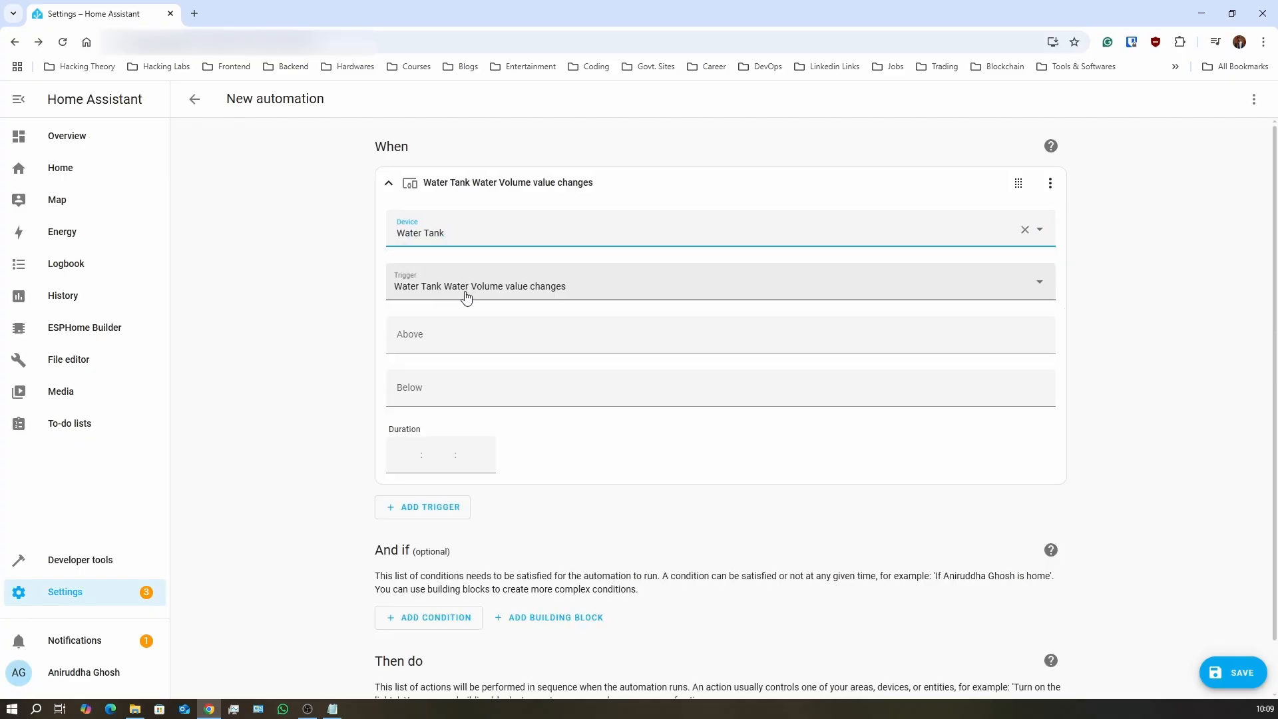
- Set the Water Tank trigger to below 20, leave the Above limit empty, and collapse the trigger
left_click(477, 333)
left_click(477, 395)
type("20")
left_click(336, 338)
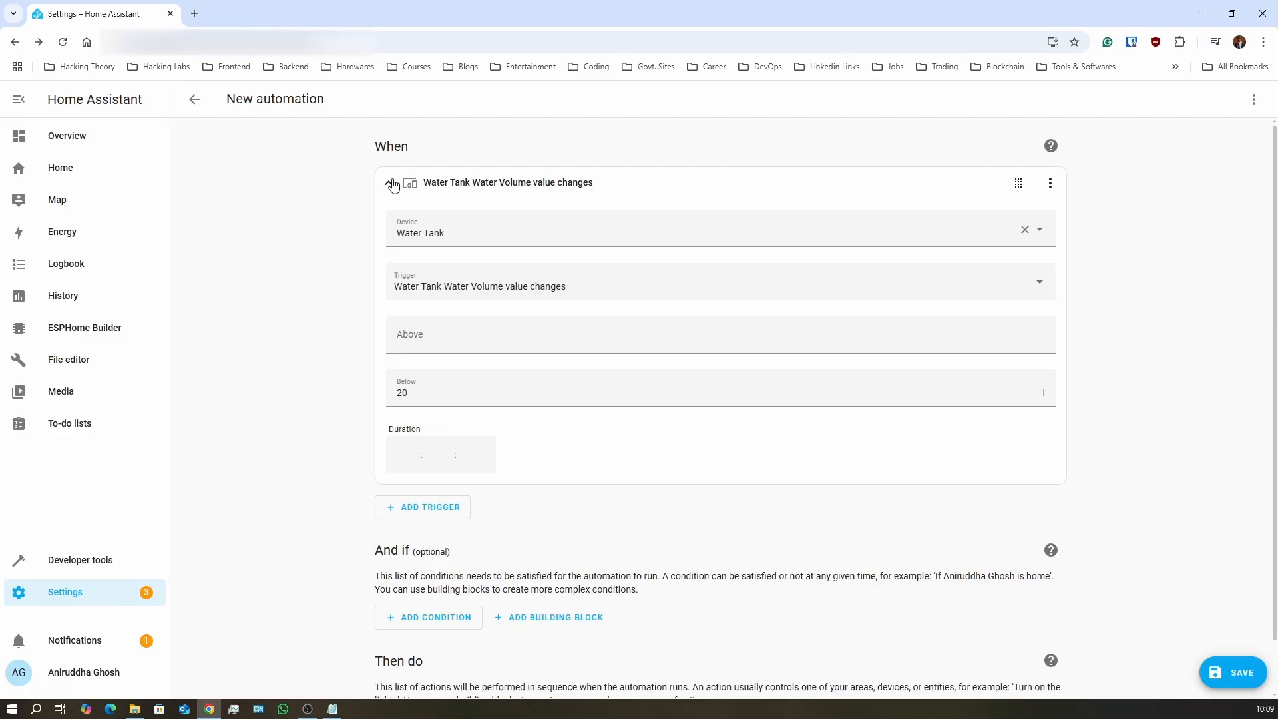
left_click(442, 340)
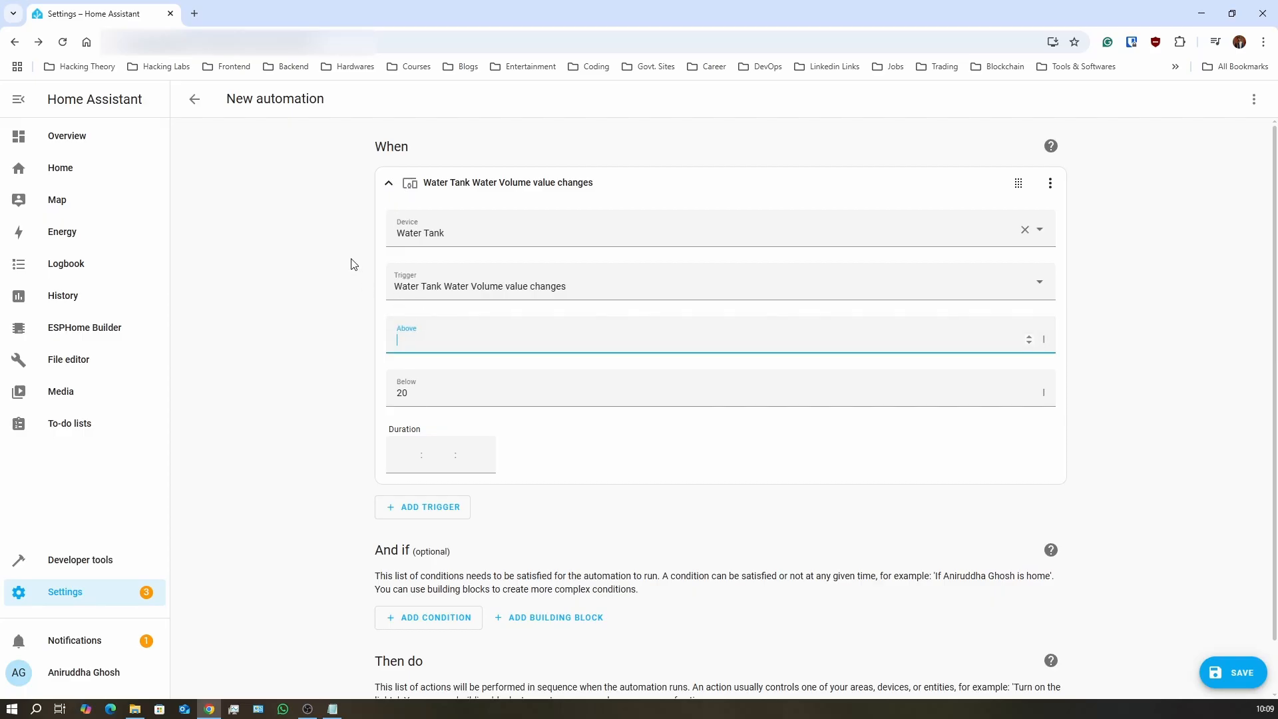
left_click(391, 186)
- Add a device action for Dining Info set to "Turn off Dining Info Blue"
left_click(458, 445)
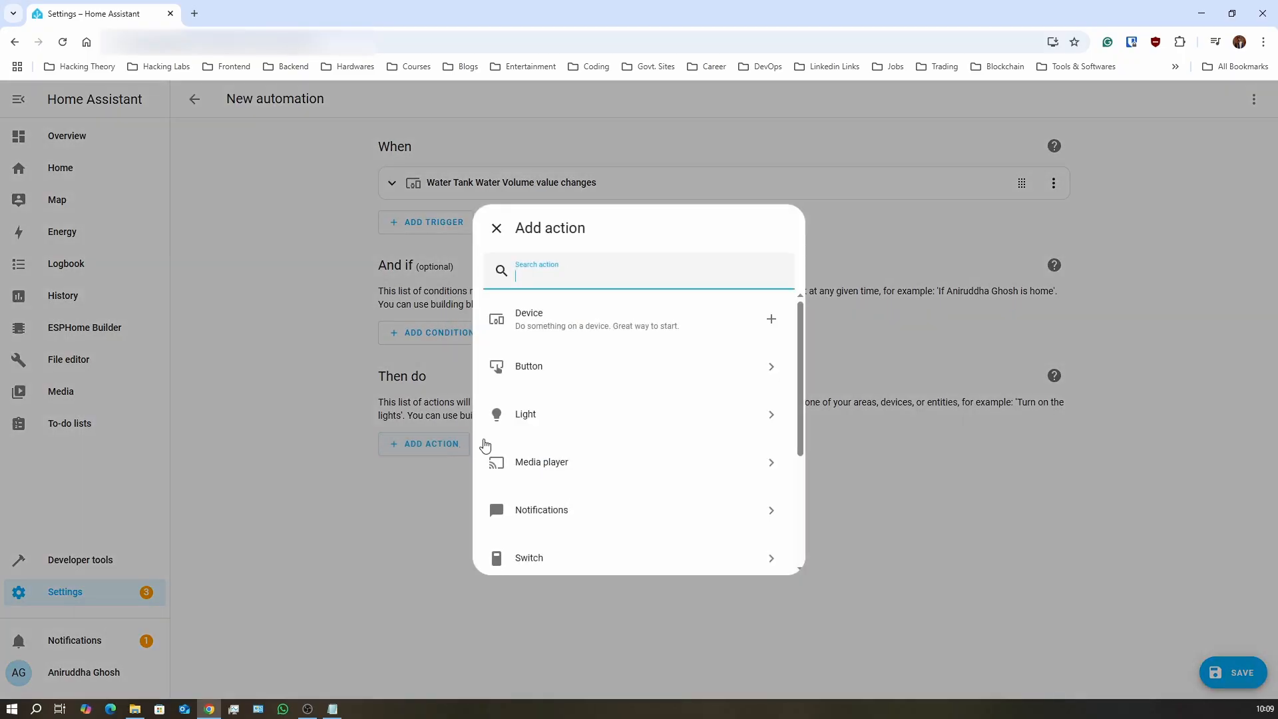
left_click(531, 322)
left_click(522, 454)
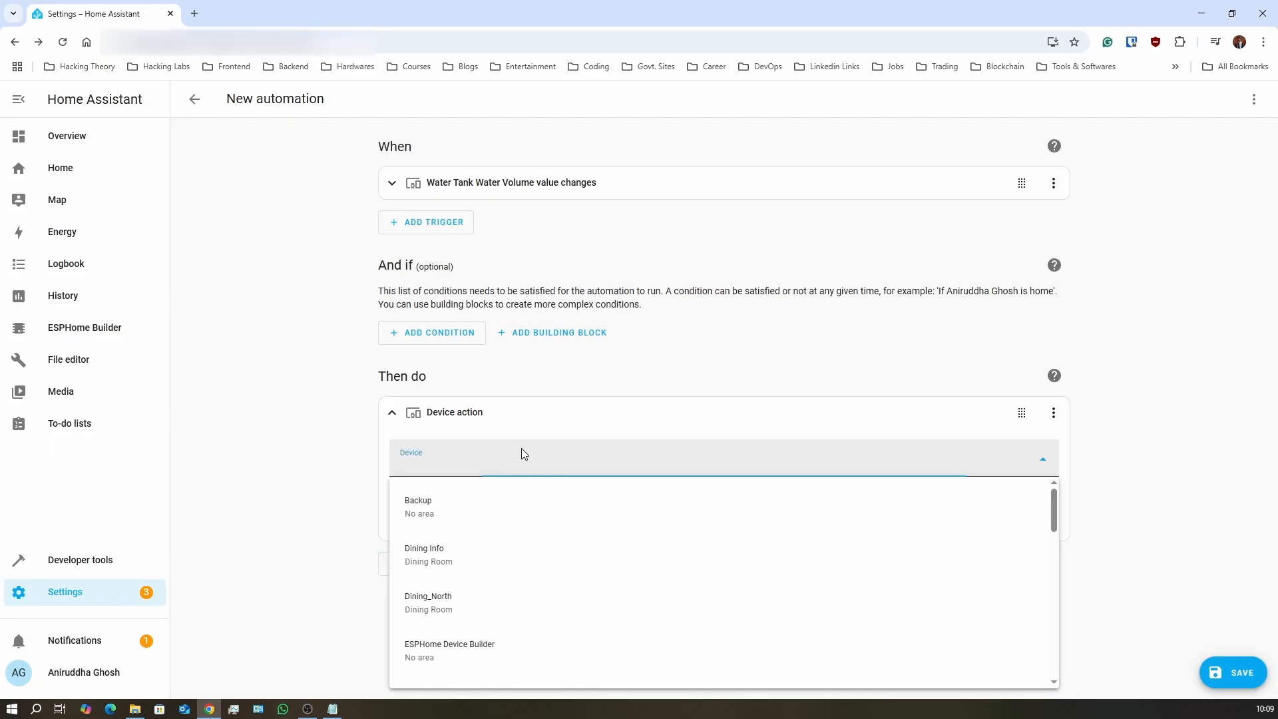
left_click(484, 536)
left_click(482, 523)
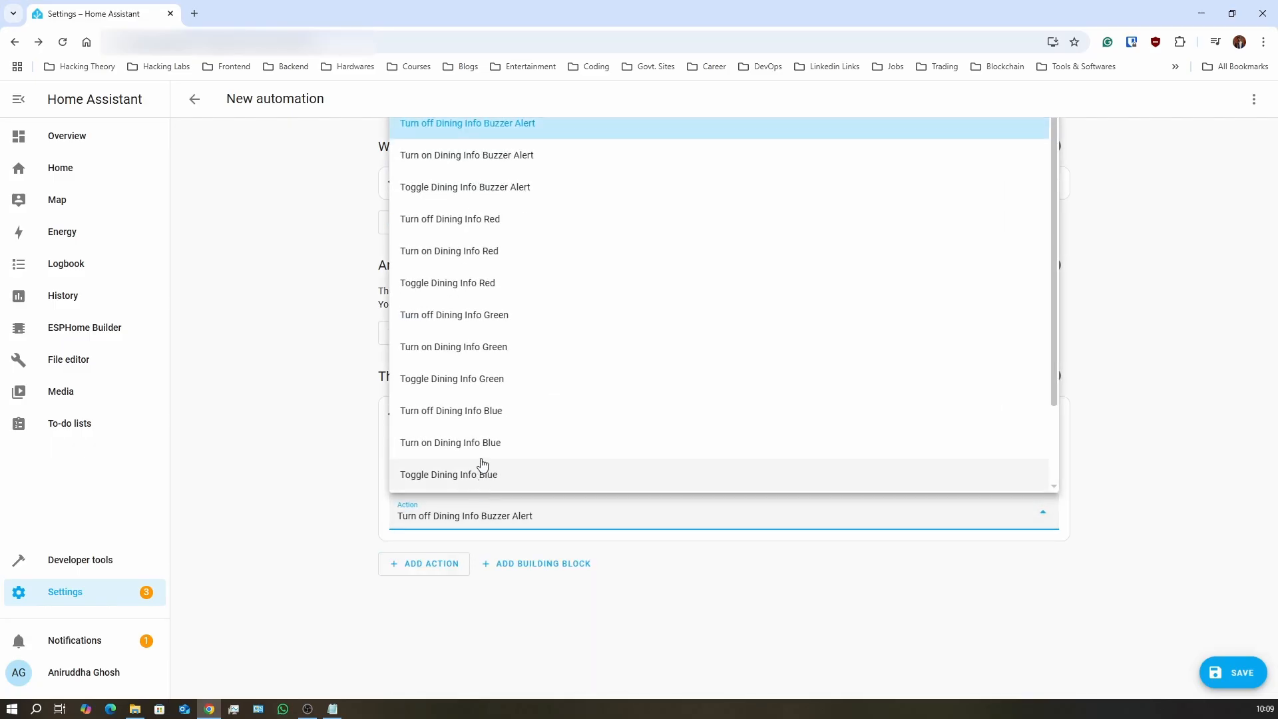
left_click(476, 413)
- Add a second Dining Info device action set to "Turn on Dining Info Red" and collapse both actions
left_click(438, 565)
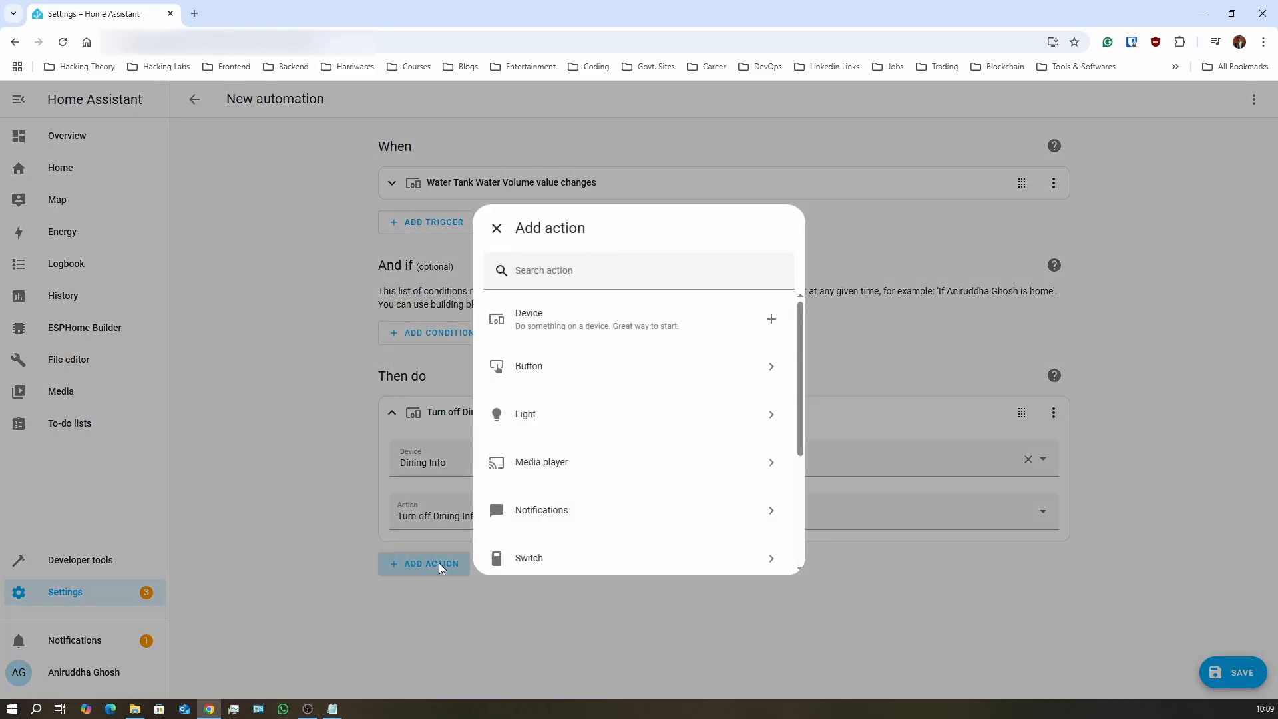
left_click(541, 336)
left_click(478, 566)
left_click(470, 437)
left_click(499, 616)
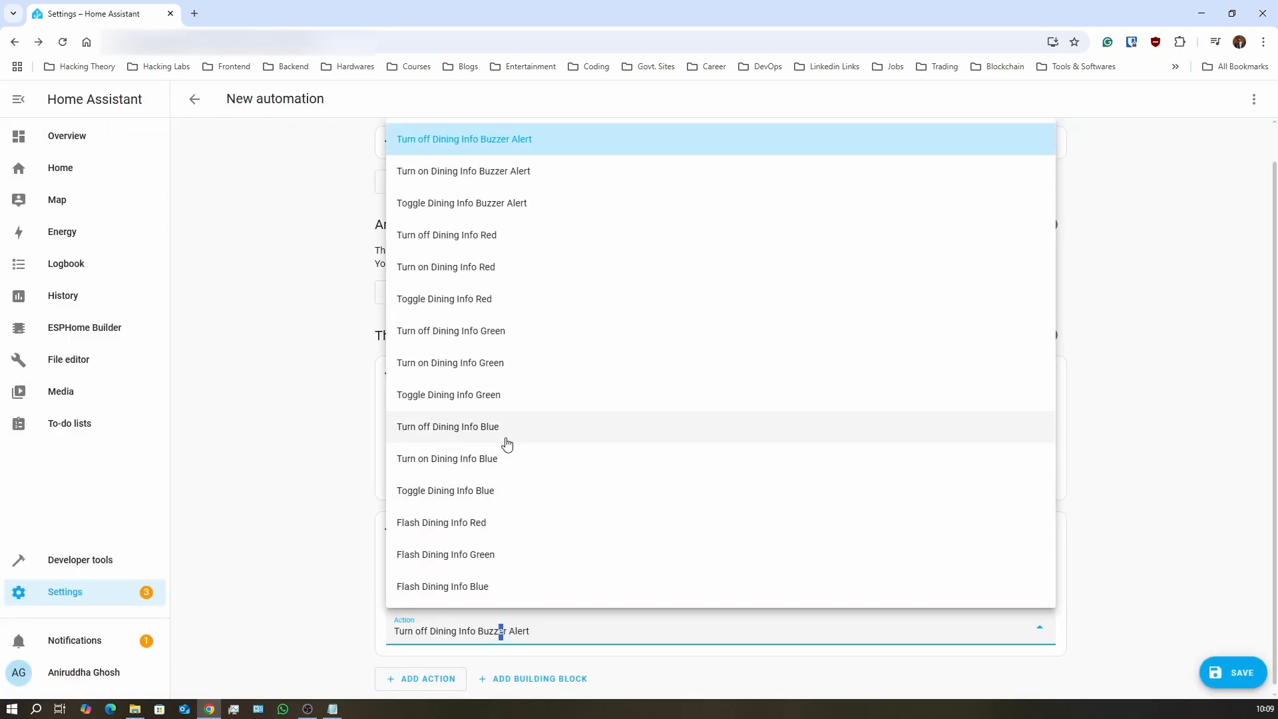
left_click(466, 267)
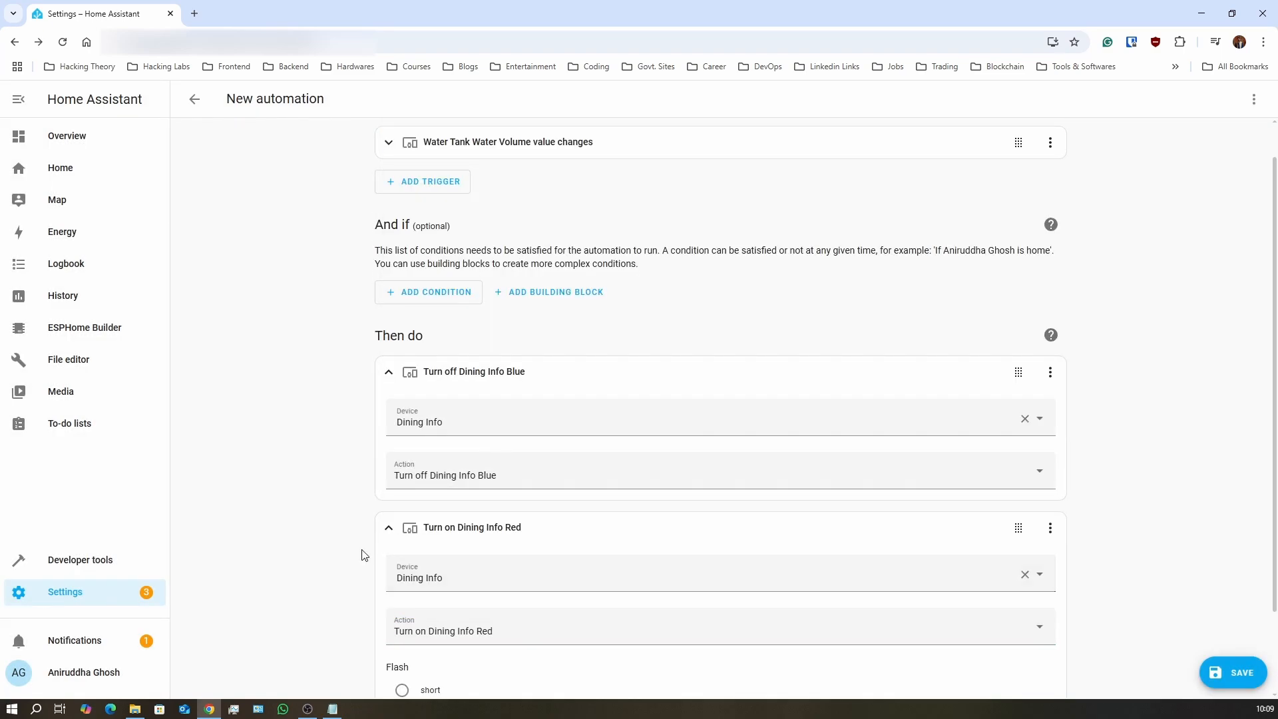
left_click(389, 527)
left_click(392, 412)
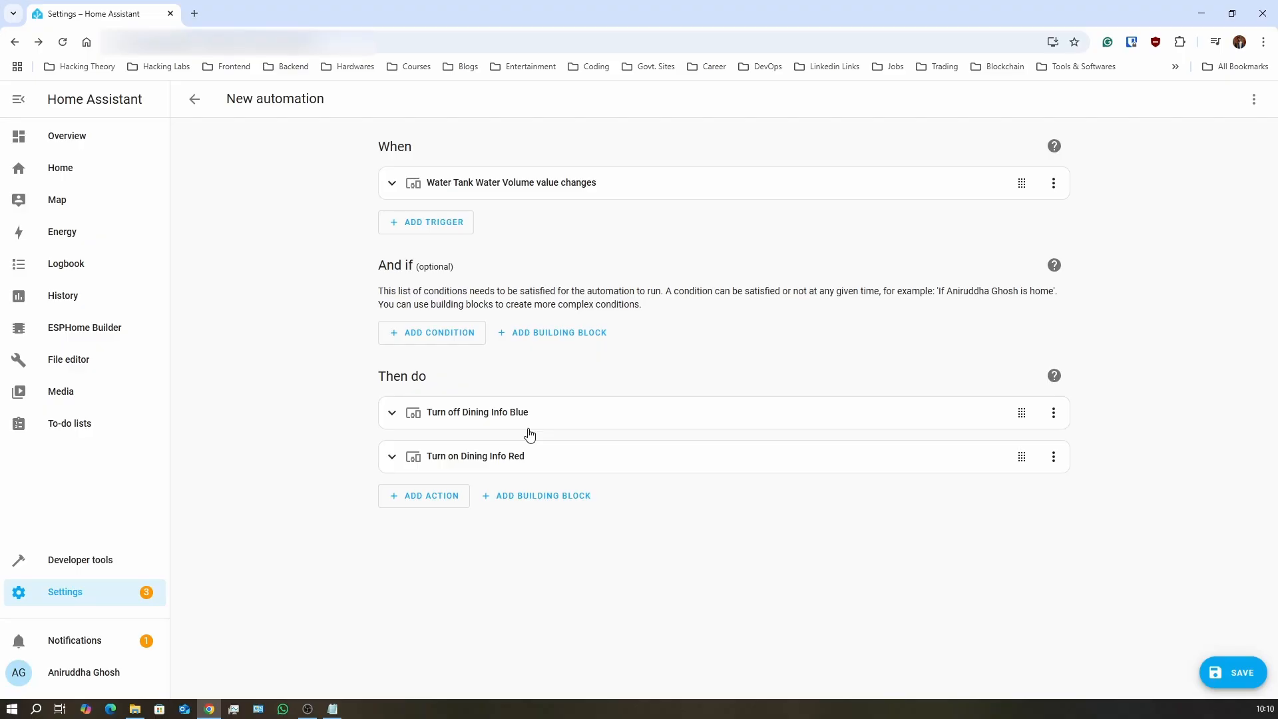
- Save the automation as "Water Level Low" and return to the automations list
left_click(1228, 673)
triple_click(587, 359)
type("Wa")
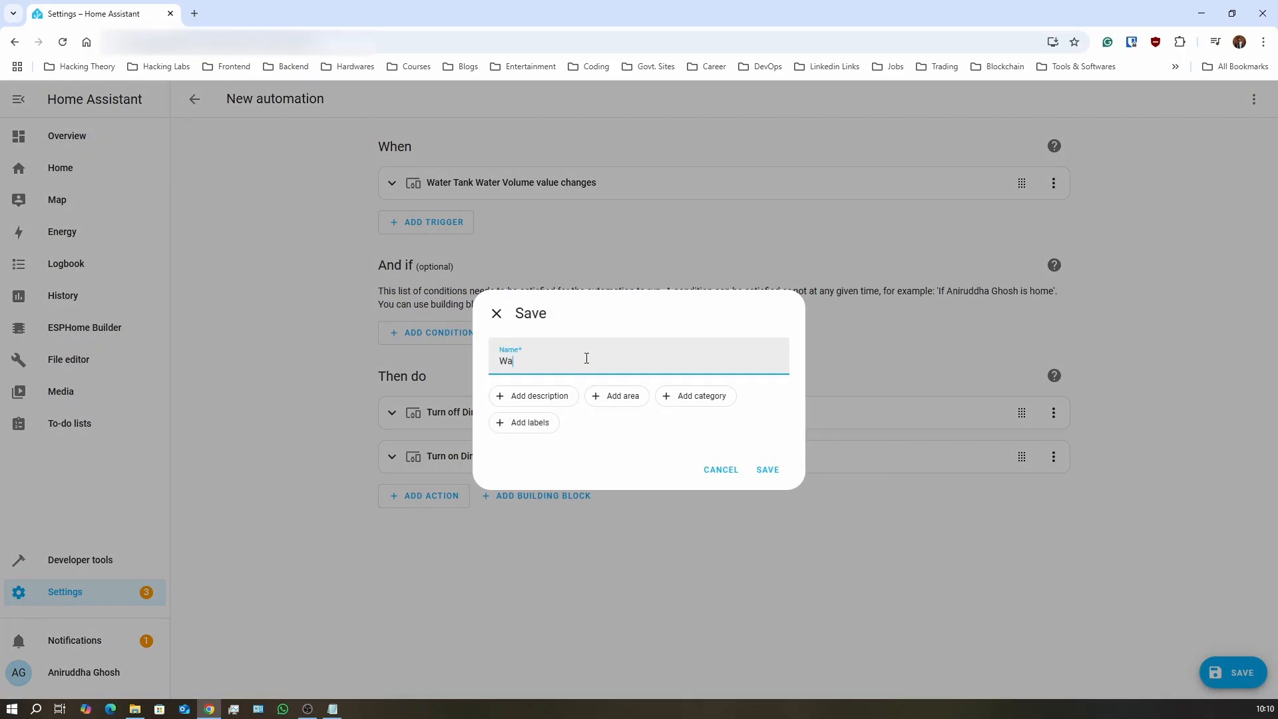
type("y=")
key("BackSpace")
key("BackSpace")
type("ter Lweevel Low")
left_click(775, 469)
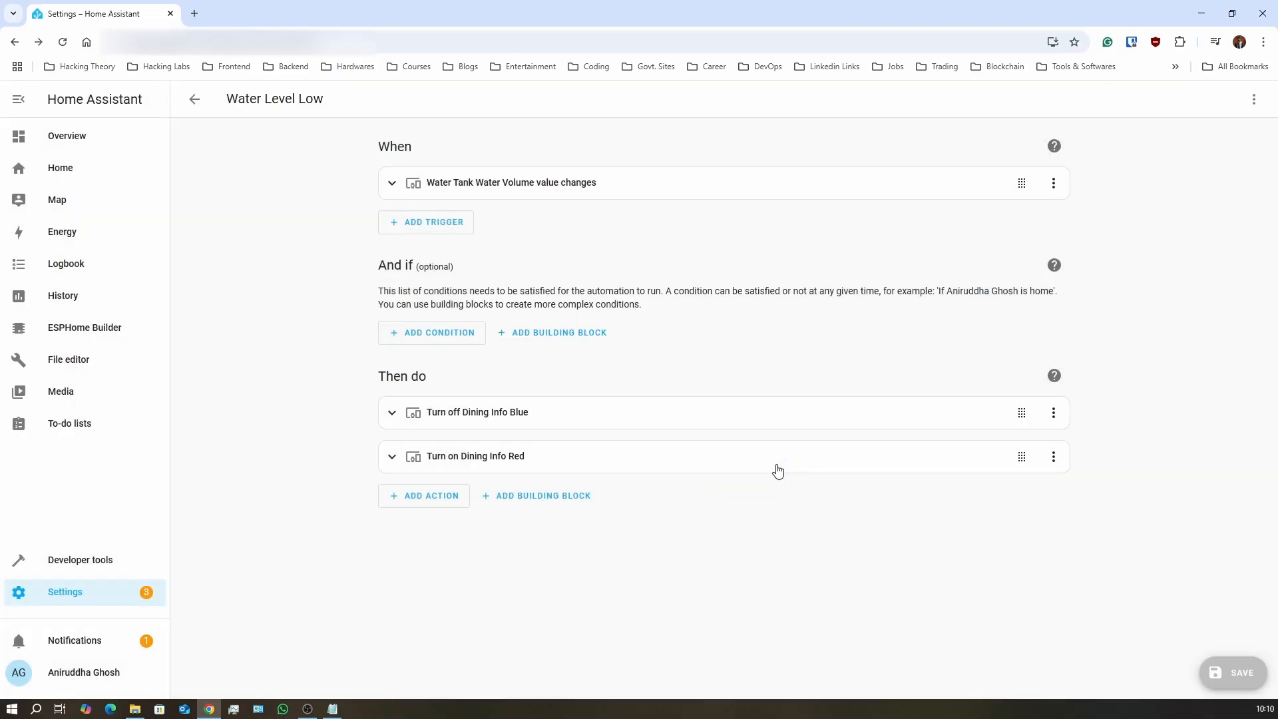
left_click(195, 114)
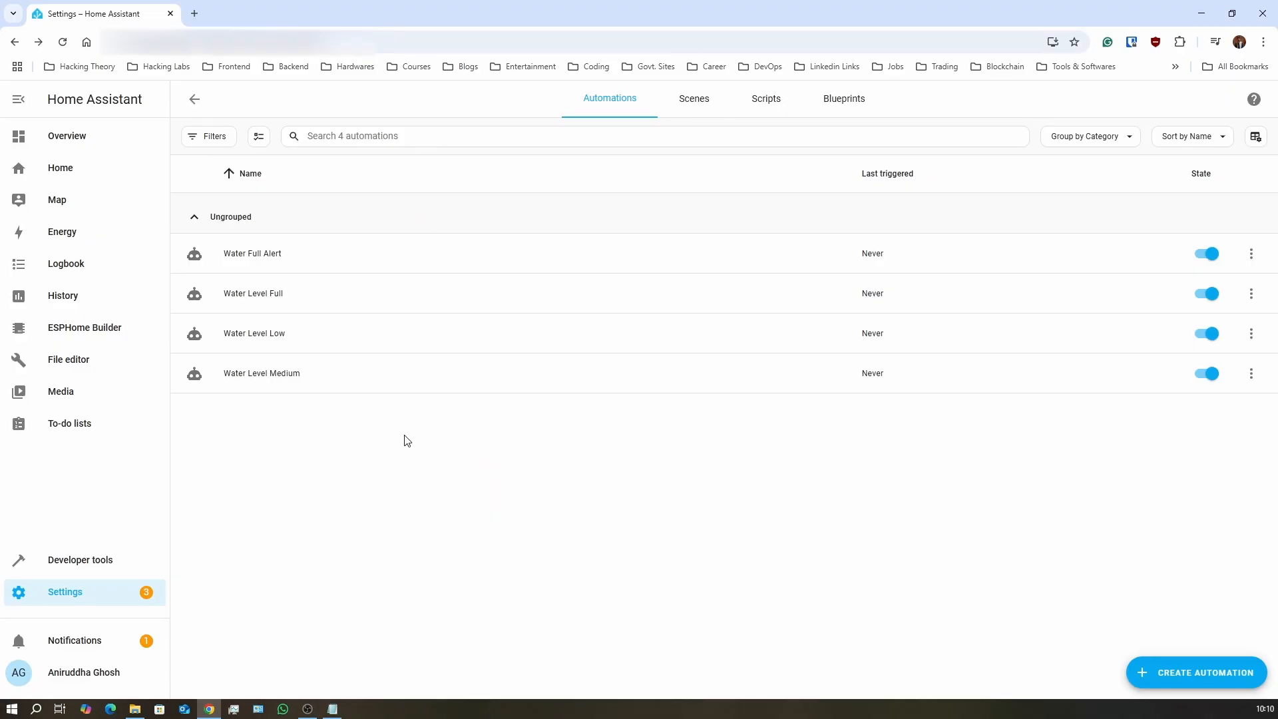
- Review the trigger threshold and the light actions of the Water Level Full automation, and return to the automations list
left_click(366, 309)
left_click(404, 191)
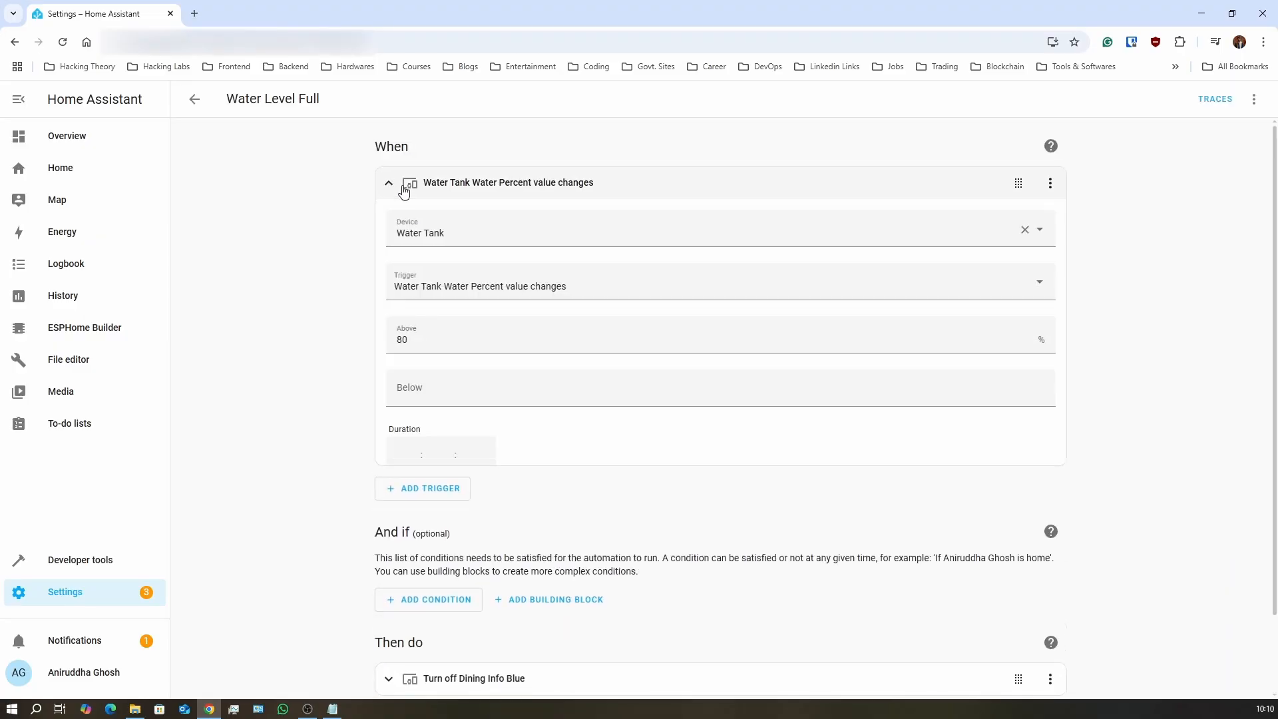
left_click(389, 184)
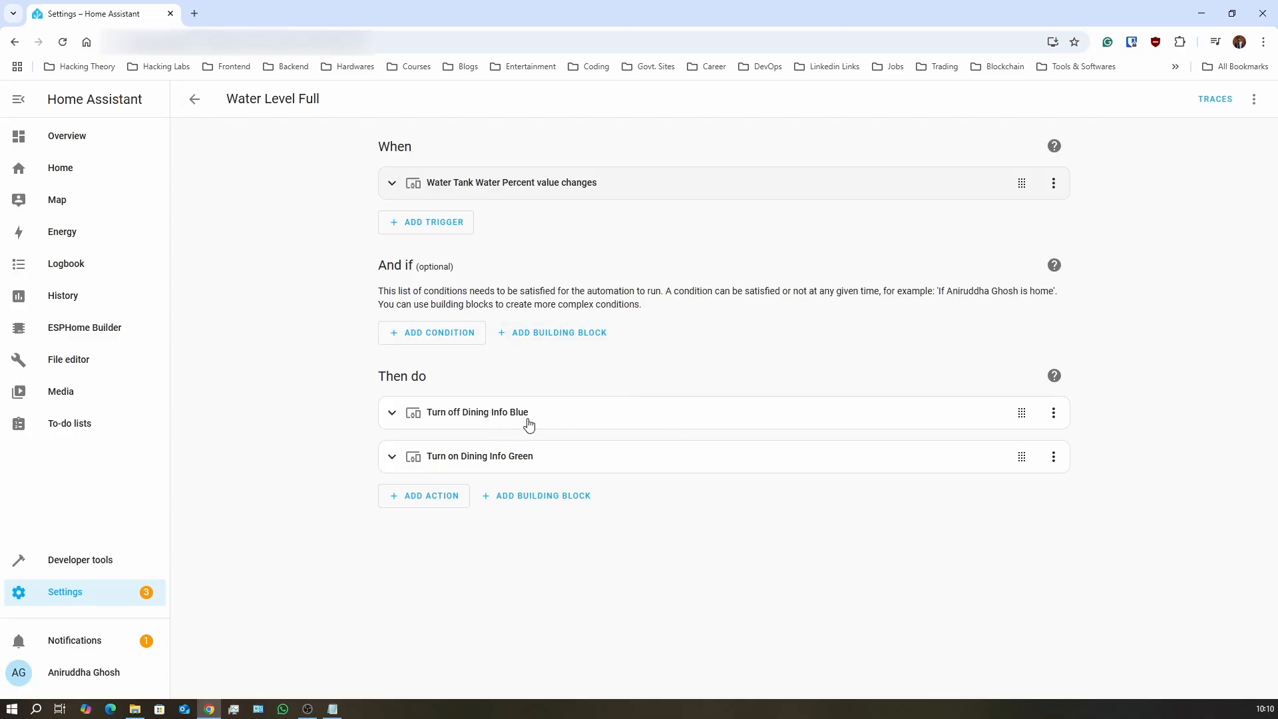
left_click(195, 99)
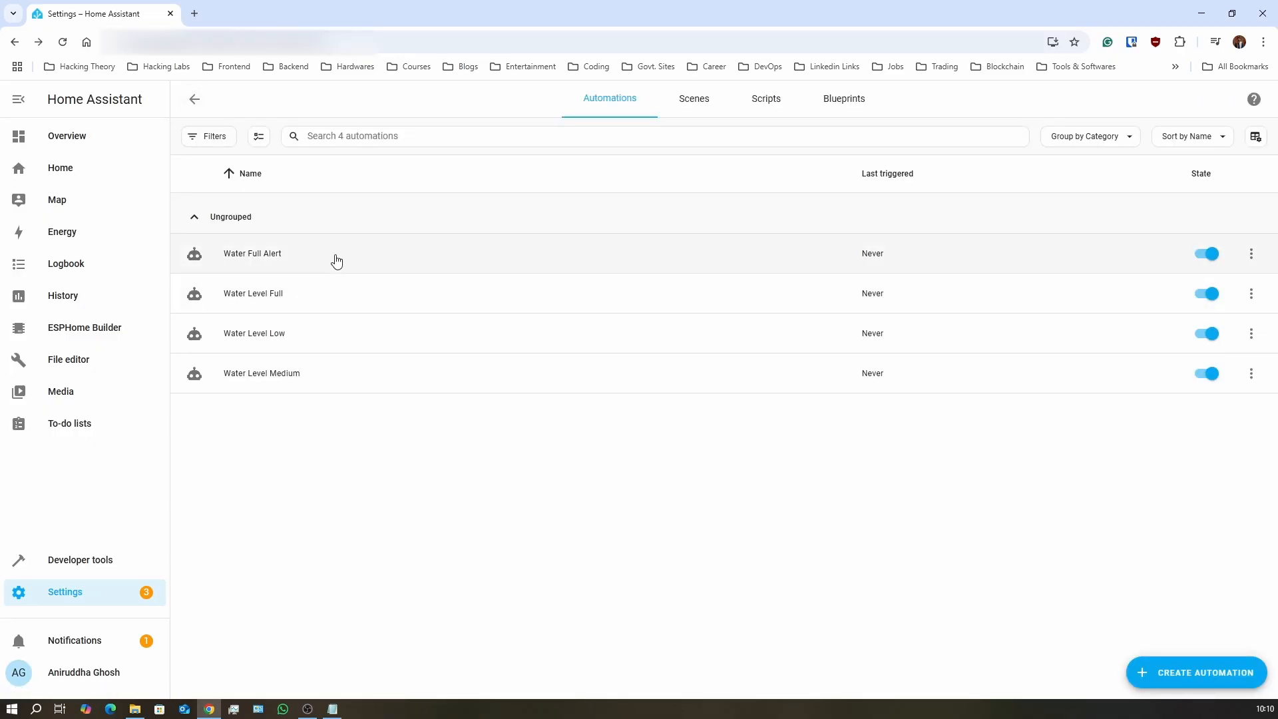
- Open the Water Full Alert automation and check the buzzer line in the Notepad notes
left_click(285, 268)
left_click(333, 709)
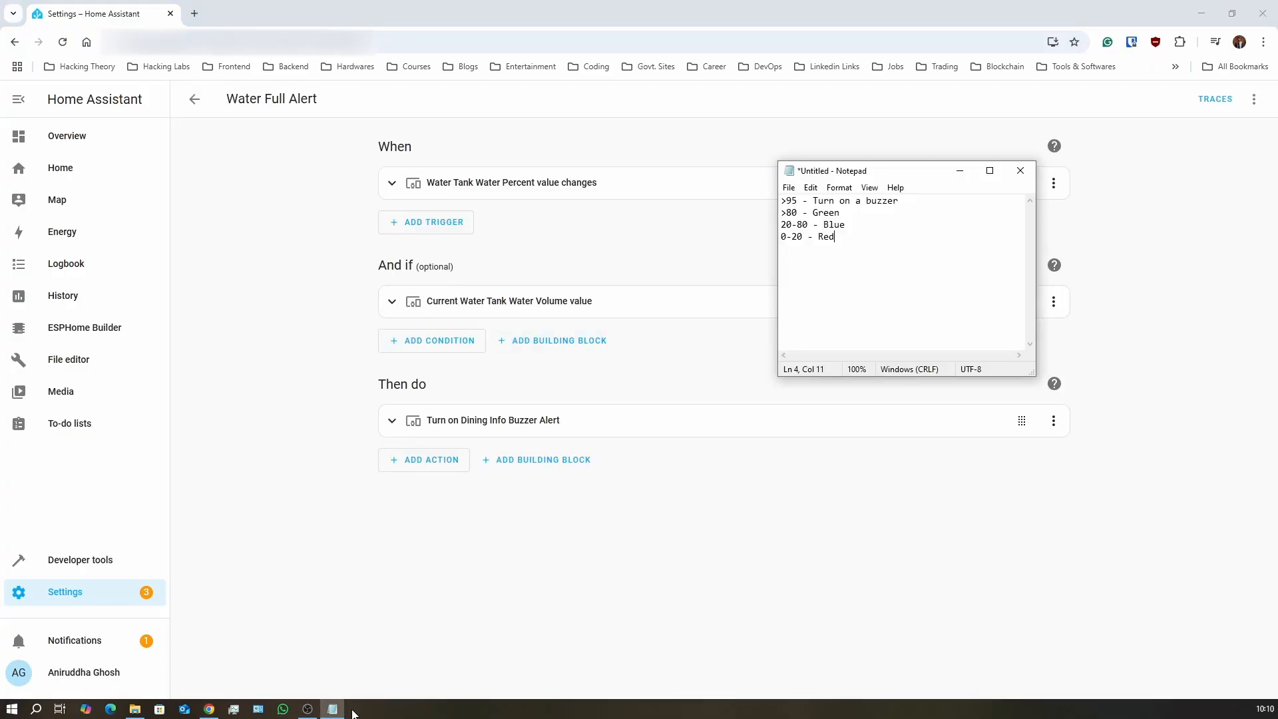
left_click_drag(900, 201, 776, 201)
left_click(311, 196)
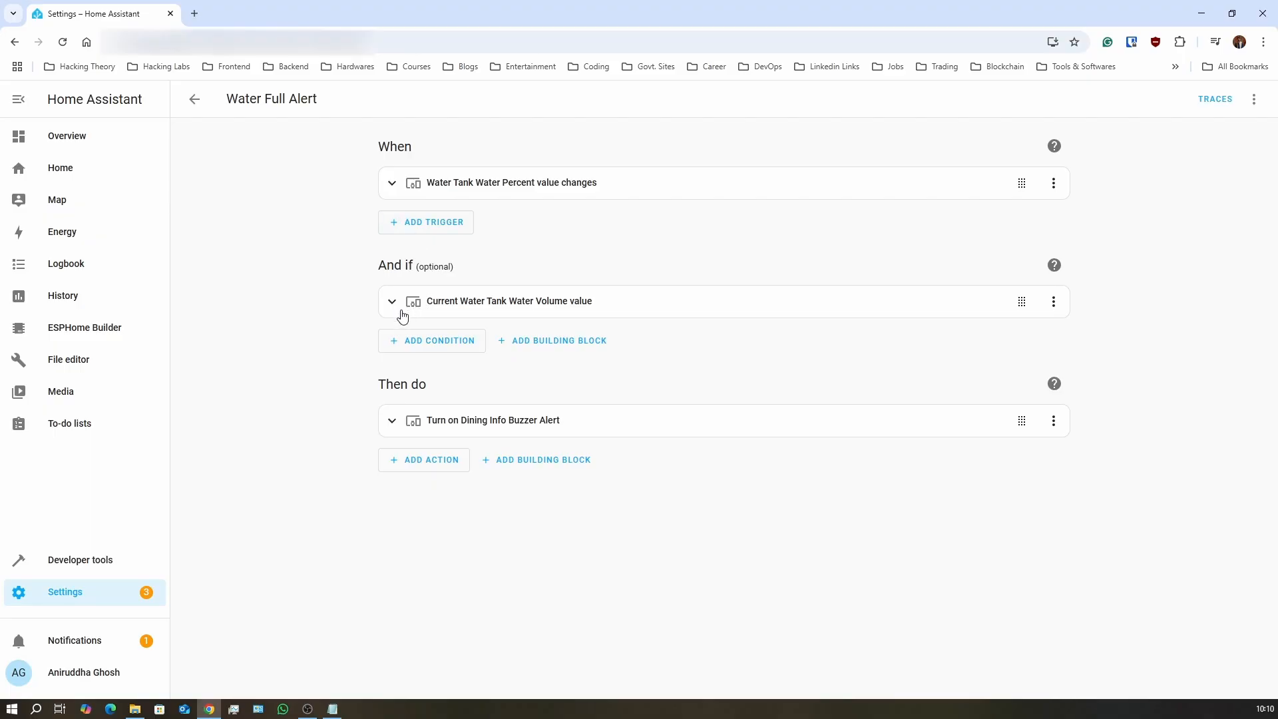
- Expand the Water Percent trigger of Water Full Alert, inspect its Above limit, and collapse it
left_click(391, 184)
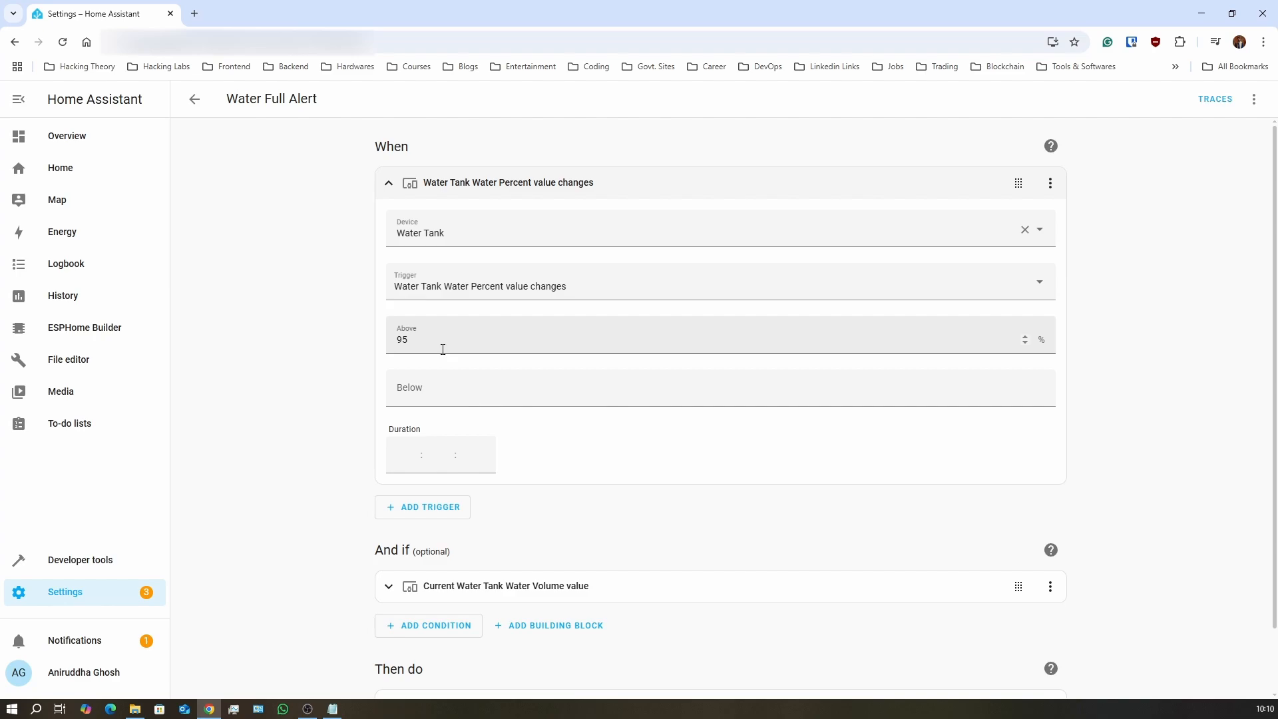
left_click(414, 341)
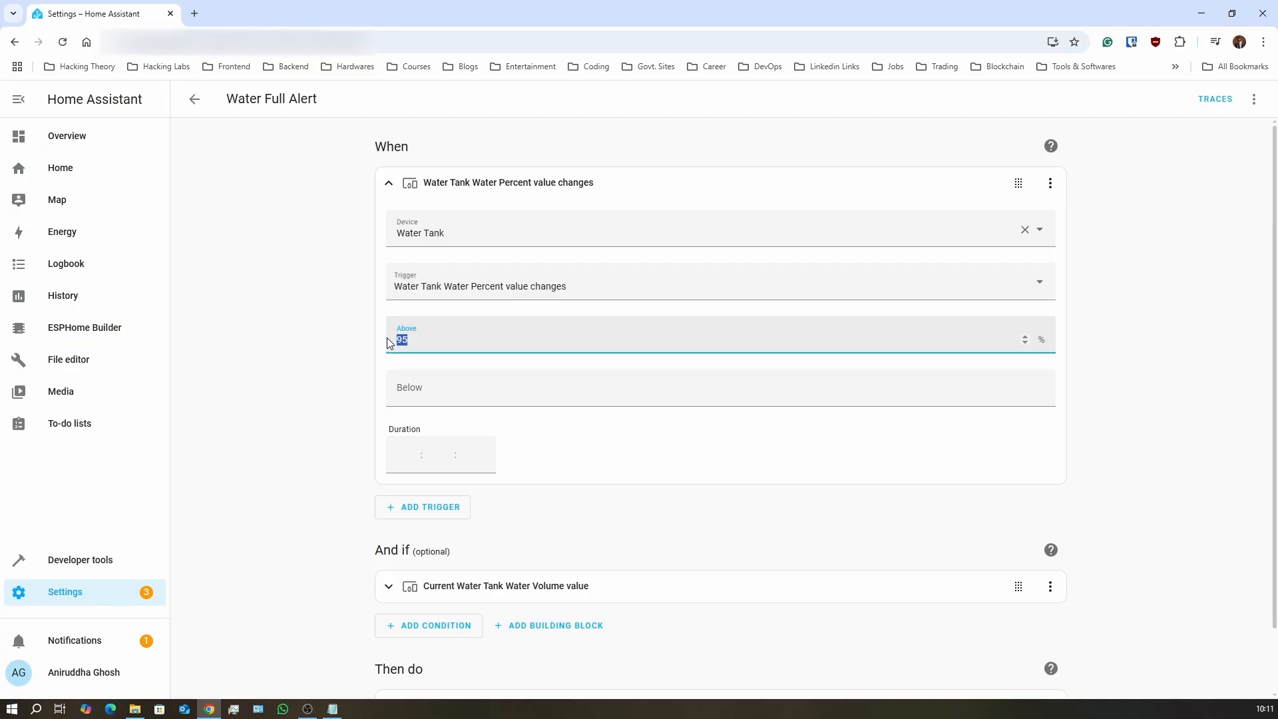
left_click(430, 343)
left_click(324, 349)
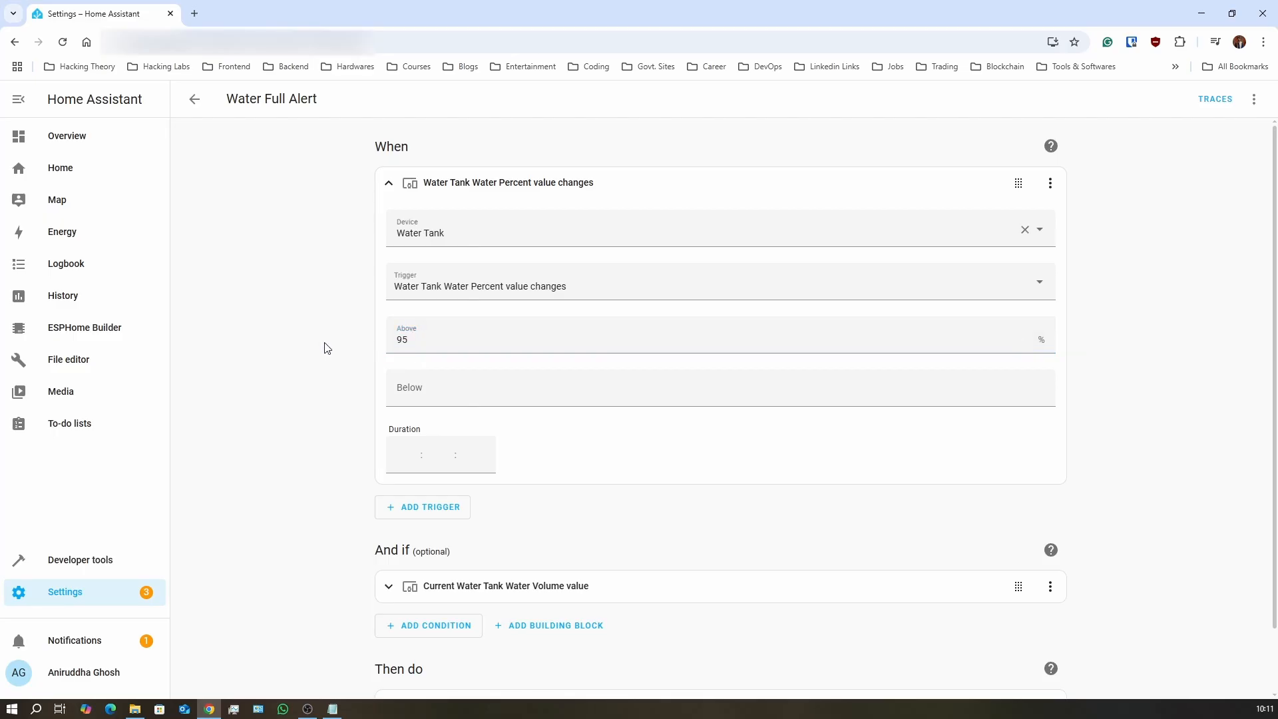
left_click(439, 341)
left_click(293, 331)
left_click(390, 185)
- Inspect the settings of the Water Volume condition and the Dining Info buzzer action, collapsing each again
left_click(389, 301)
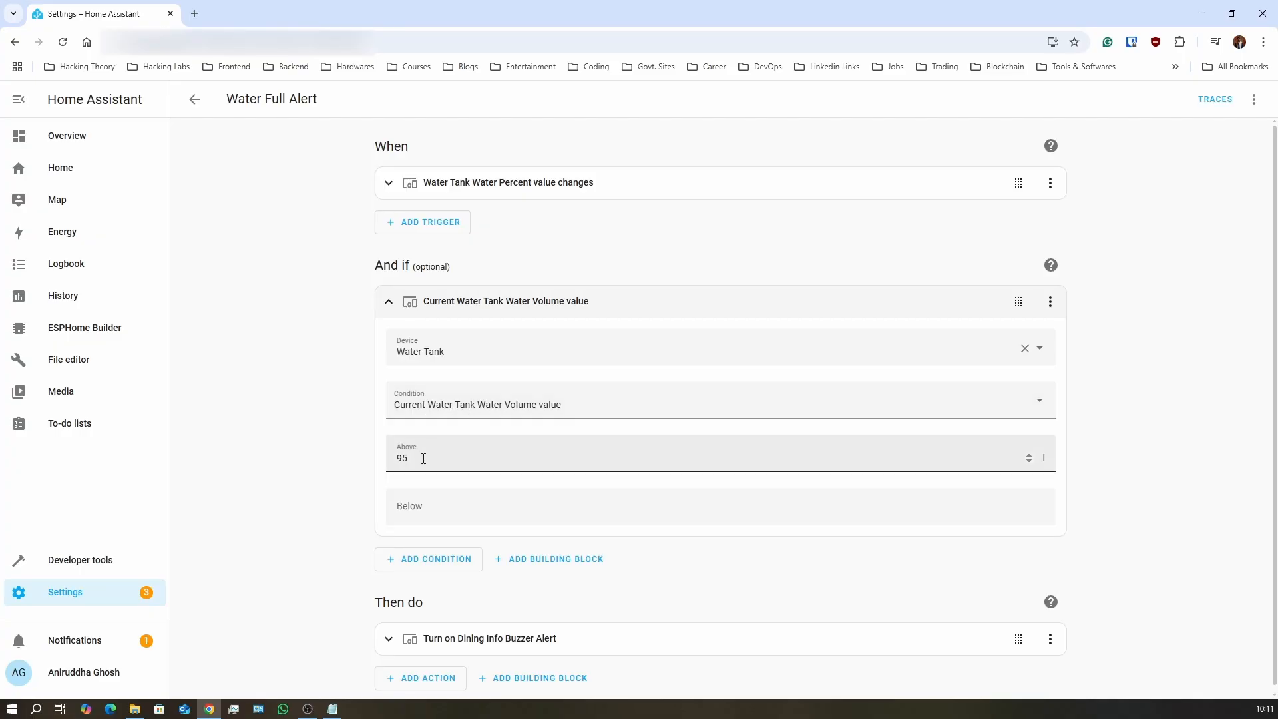
left_click(389, 301)
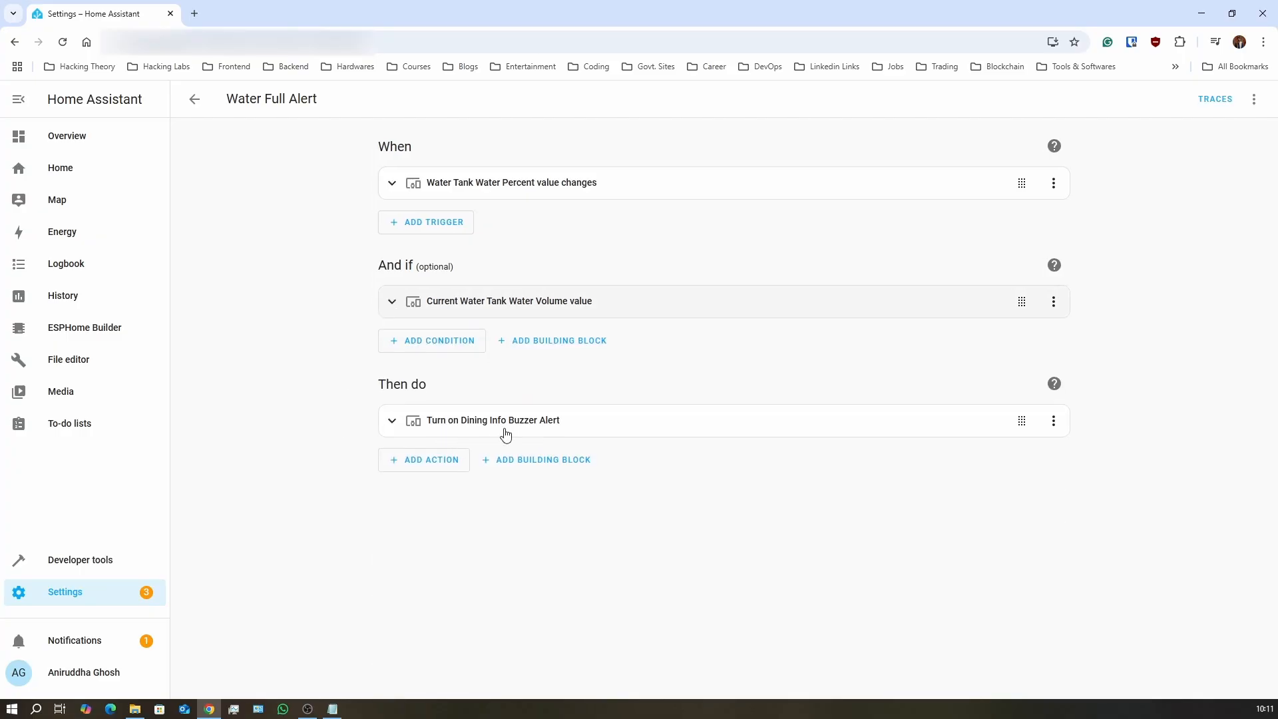
left_click(392, 421)
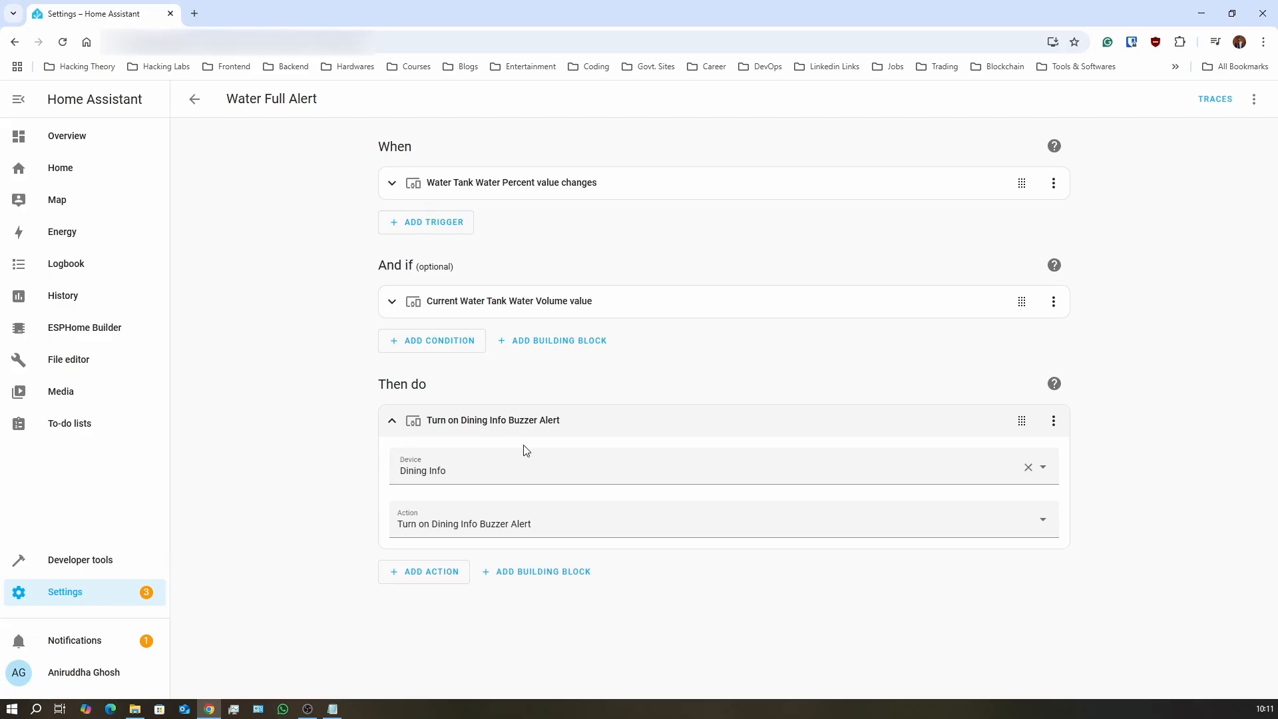
left_click(391, 421)
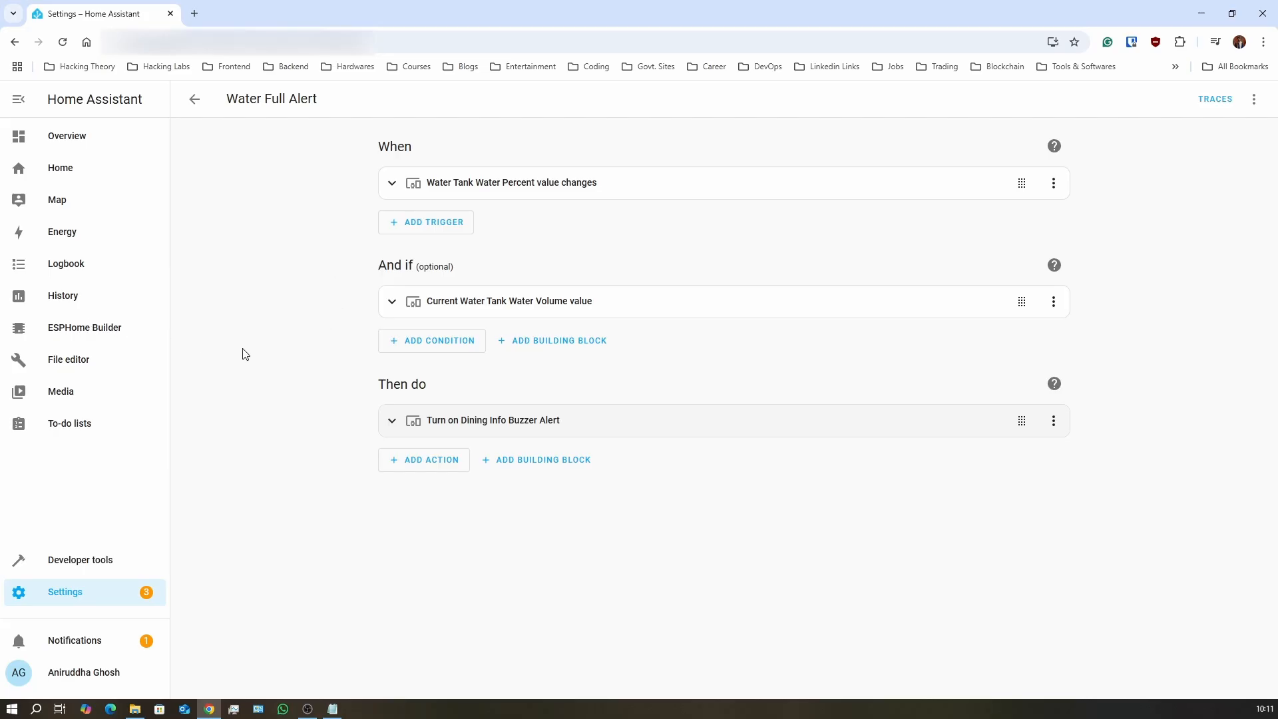
- Compare the When trigger with the And if condition in Water Full Alert, expanding both to examine their Above limits
left_click_drag(374, 144, 412, 146)
left_click_drag(377, 265, 414, 267)
left_click(584, 263)
left_click(391, 183)
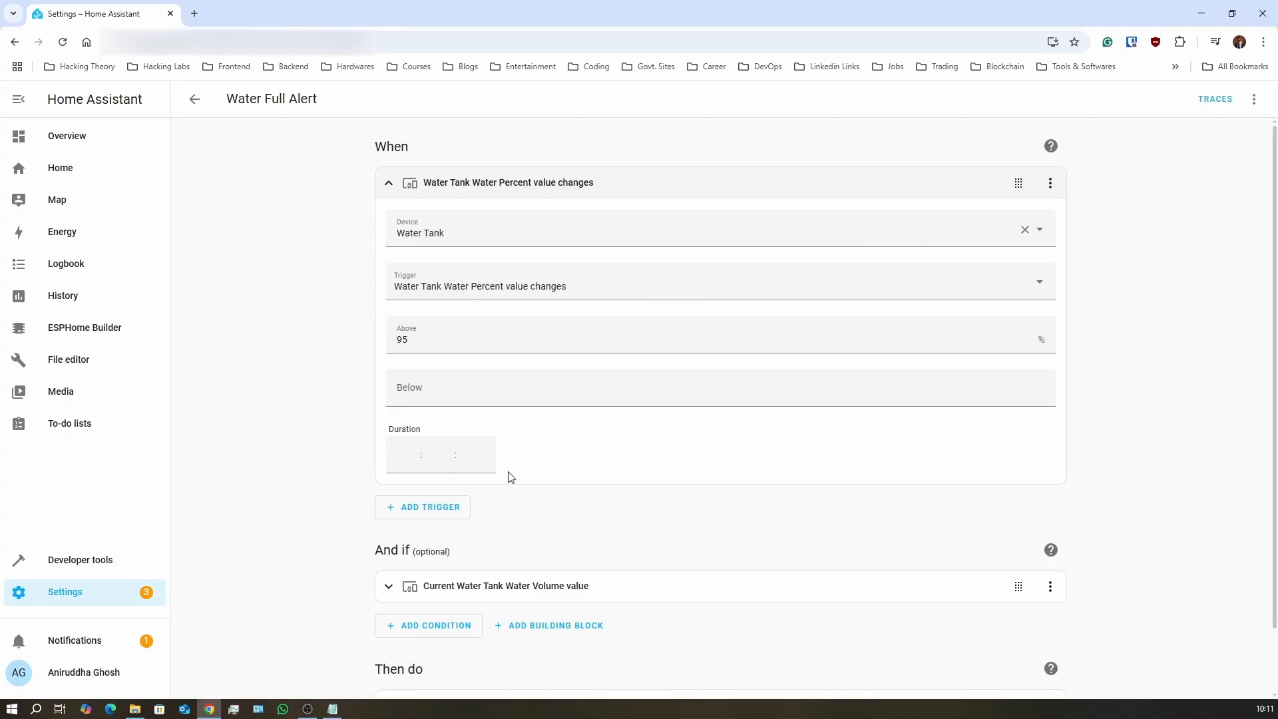
scroll(466, 492, "down", 2)
left_click(390, 515)
scroll(562, 479, "down", 3)
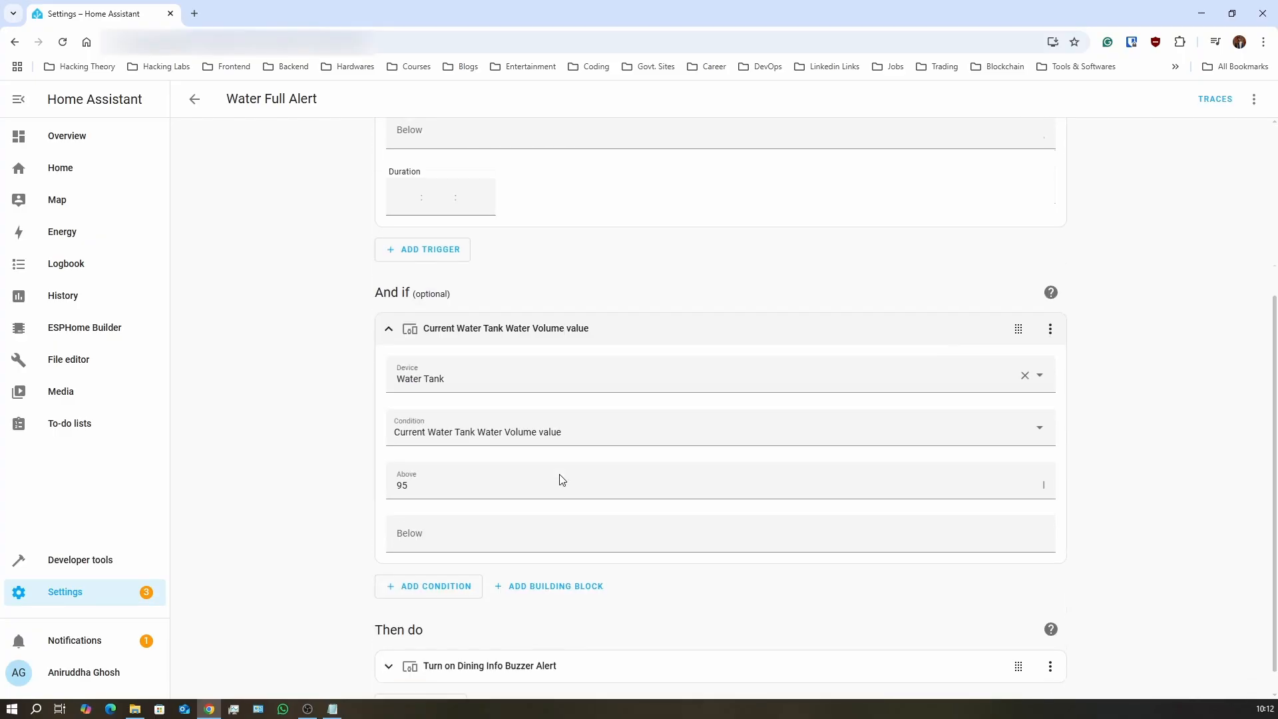
scroll(561, 476, "up", 3)
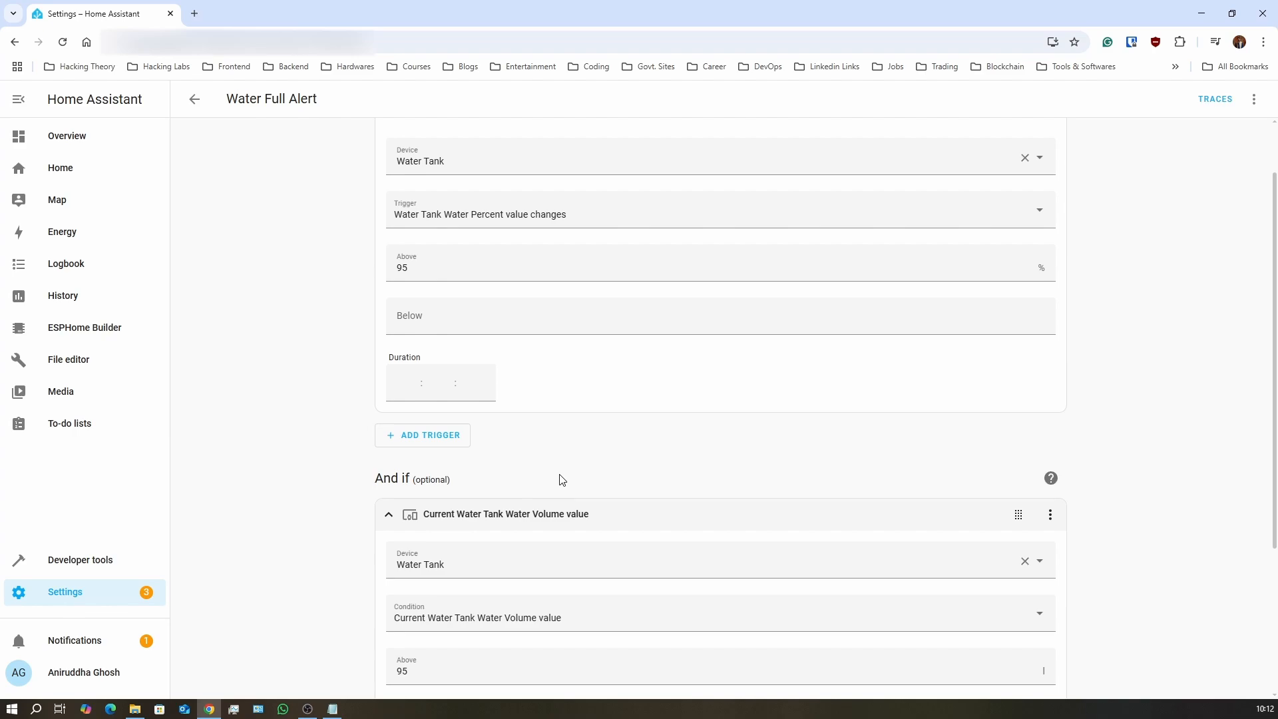
scroll(563, 480, "up", 1)
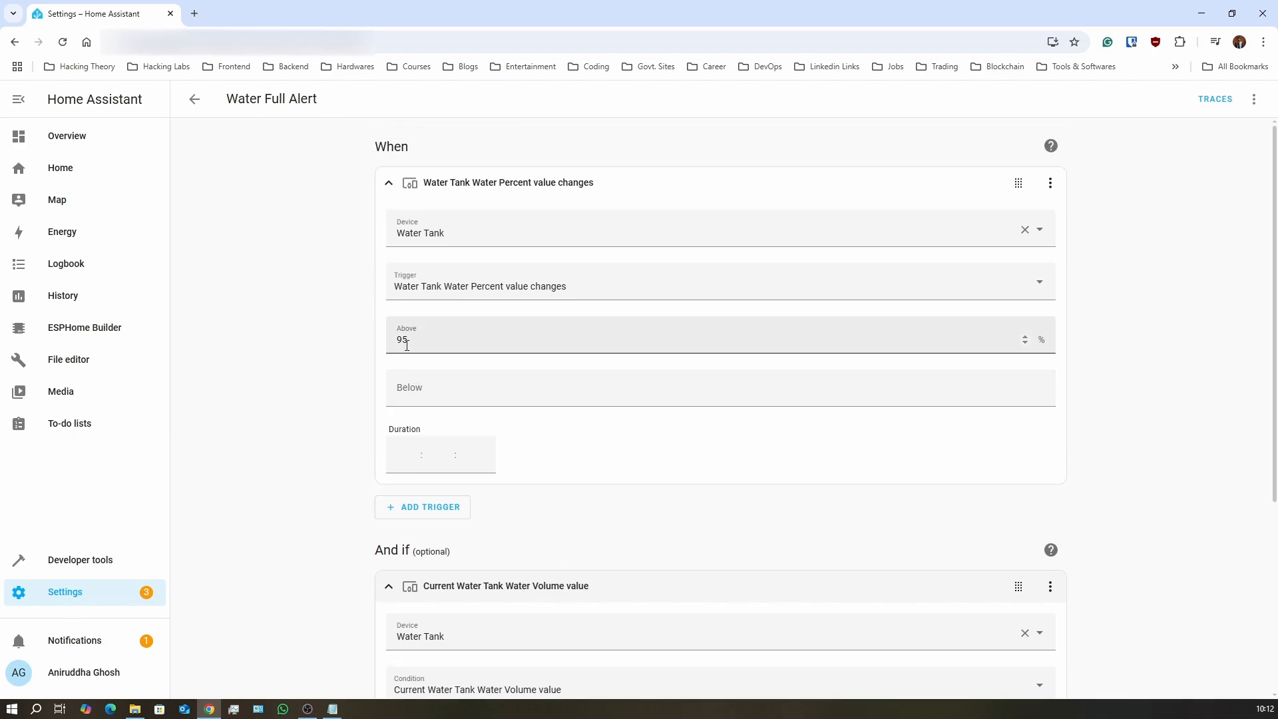
left_click_drag(414, 343, 394, 344)
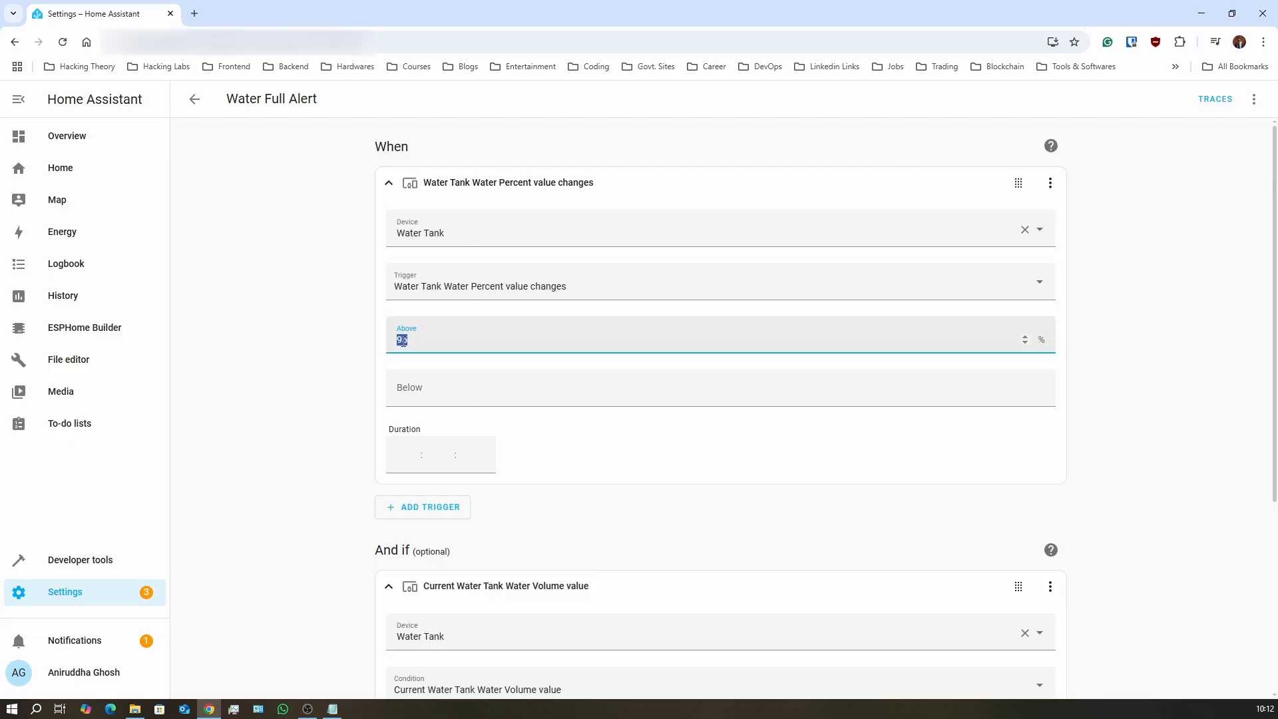
left_click(404, 341)
scroll(446, 486, "down", 1)
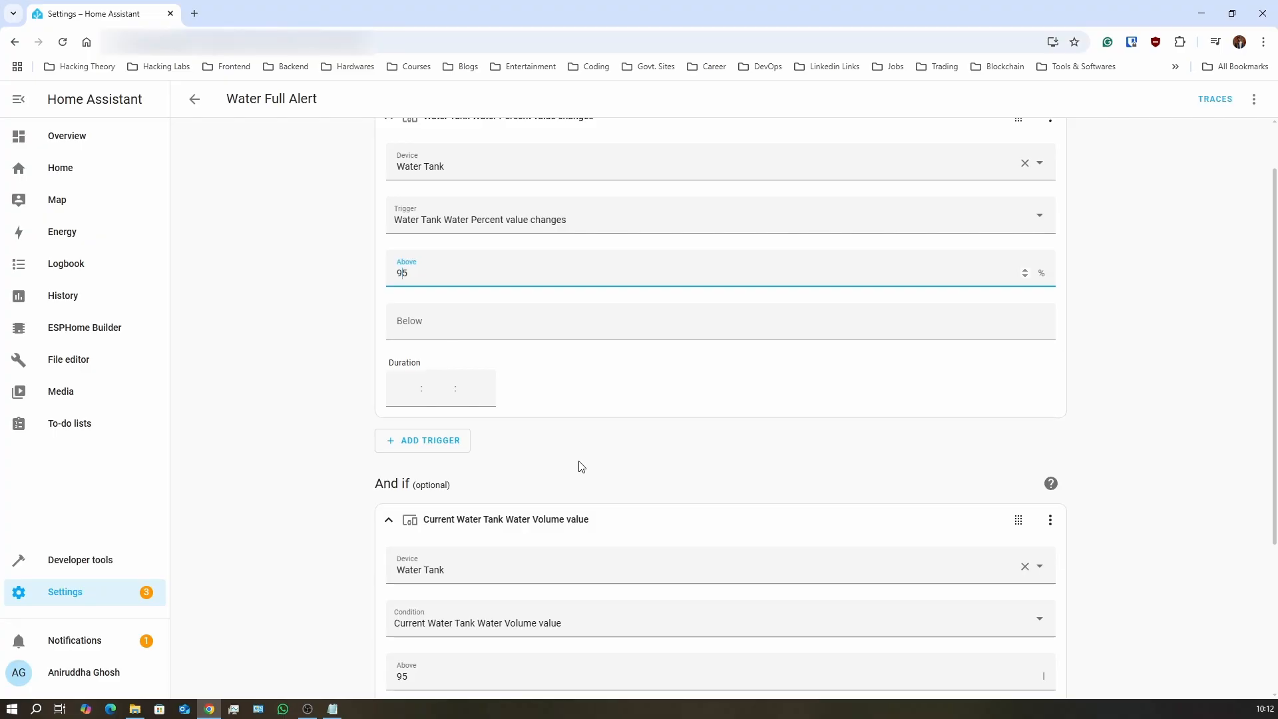
scroll(582, 466, "up", 1)
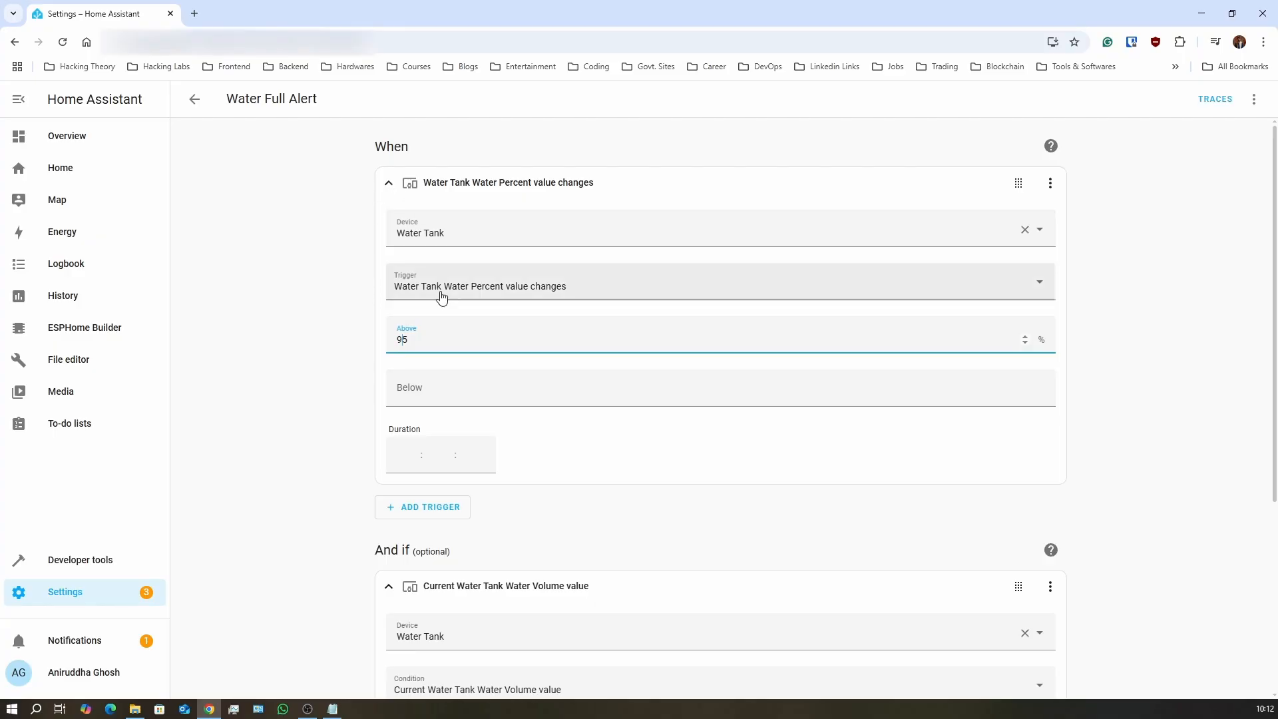
- Recheck the Above limits of the trigger and the Water Volume condition, collapse both, and return to the automations list
left_click(390, 183)
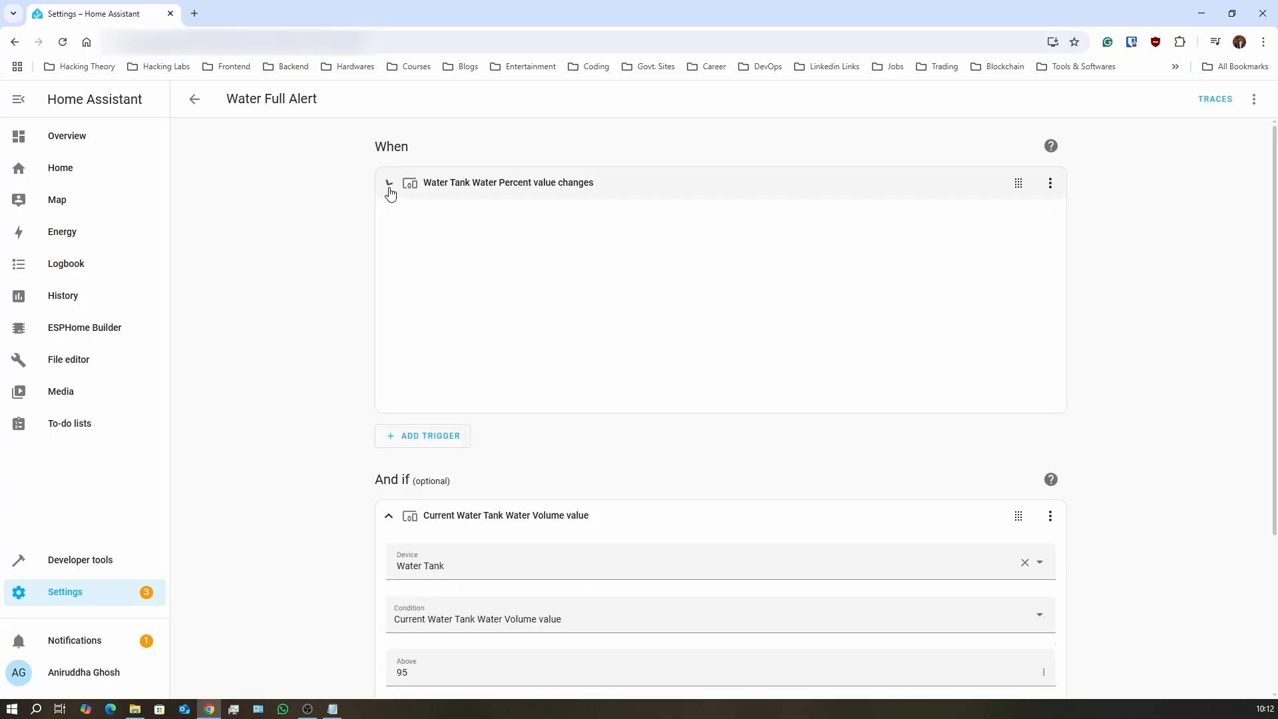
double_click(412, 460)
left_click(324, 436)
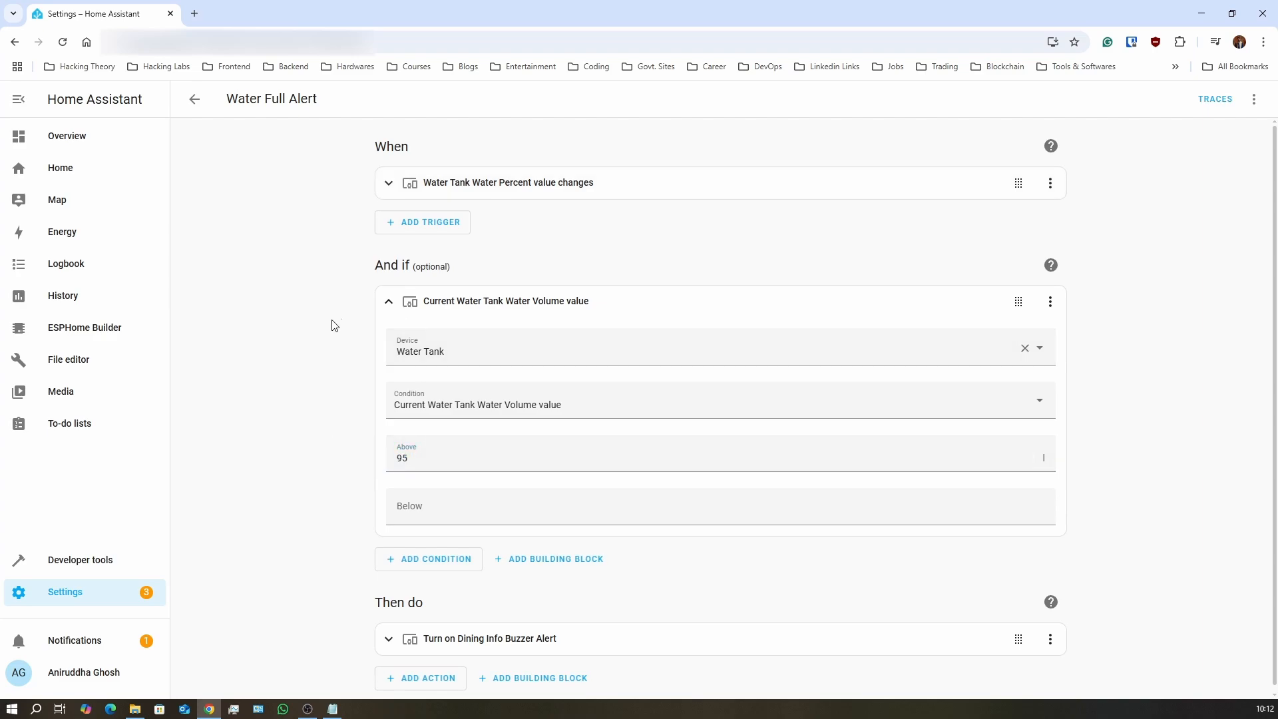
left_click(390, 183)
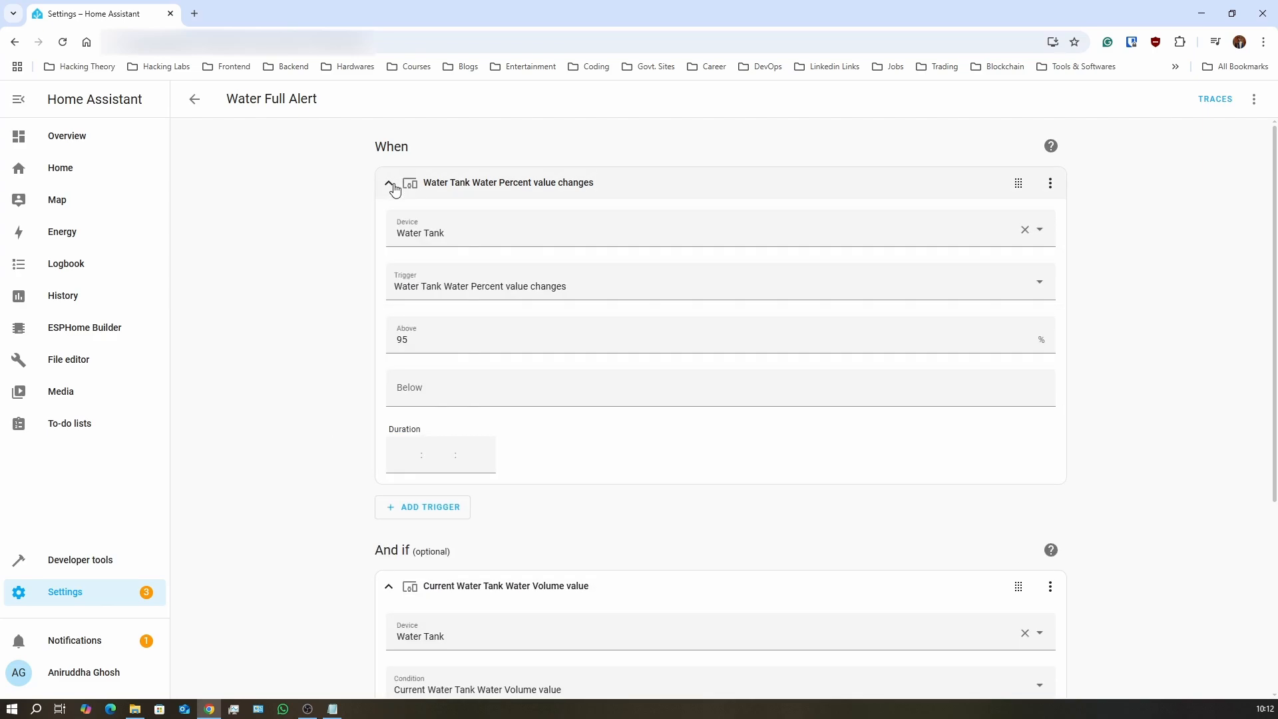
left_click(393, 186)
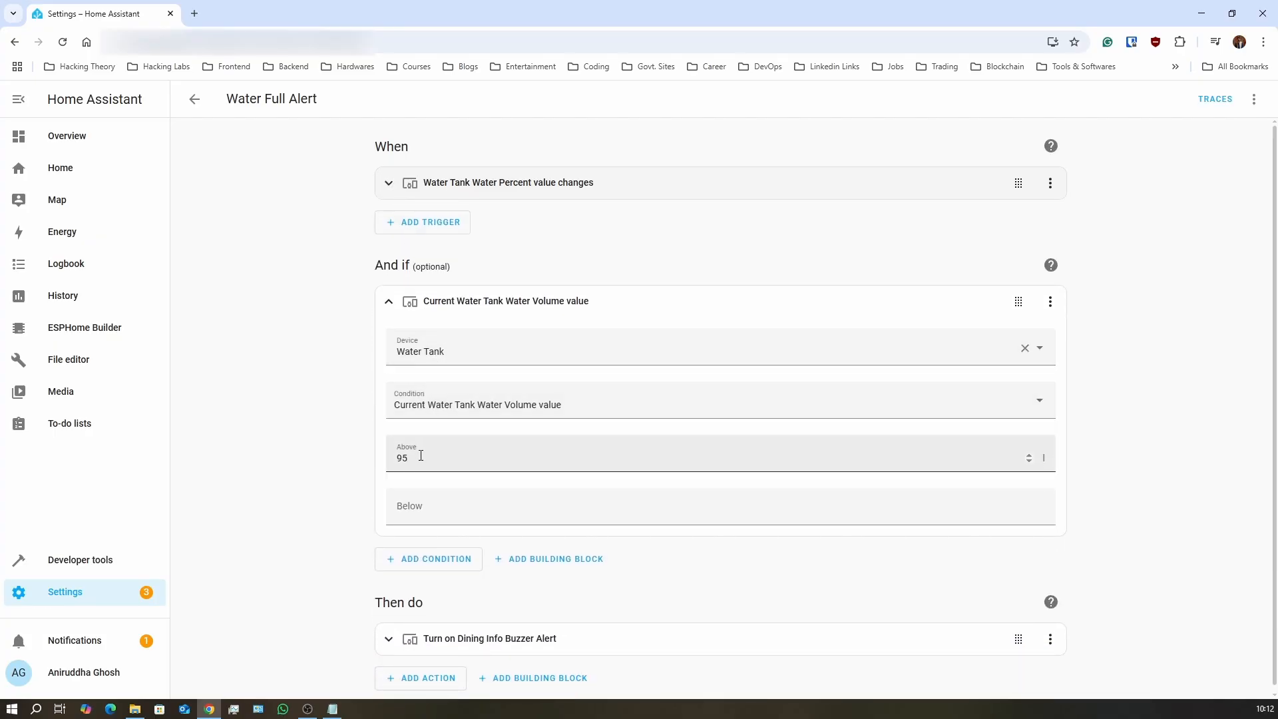
left_click_drag(397, 458, 413, 455)
left_click(294, 437)
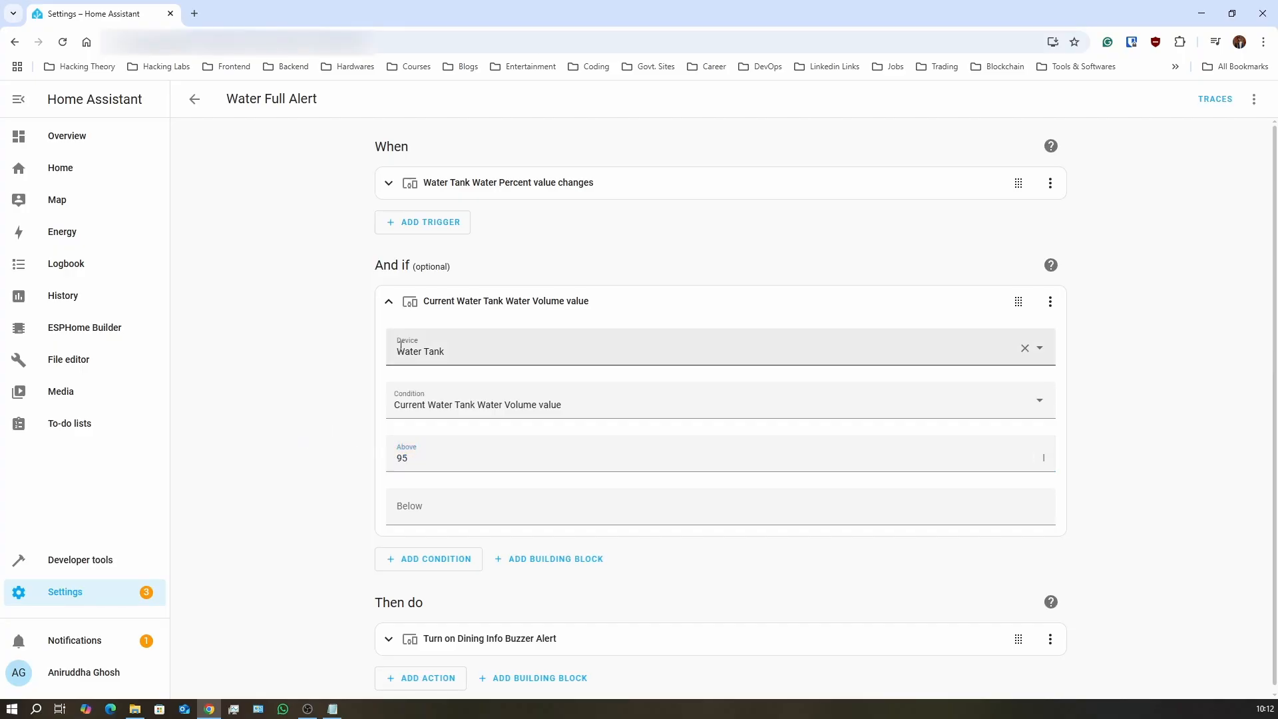
left_click(387, 315)
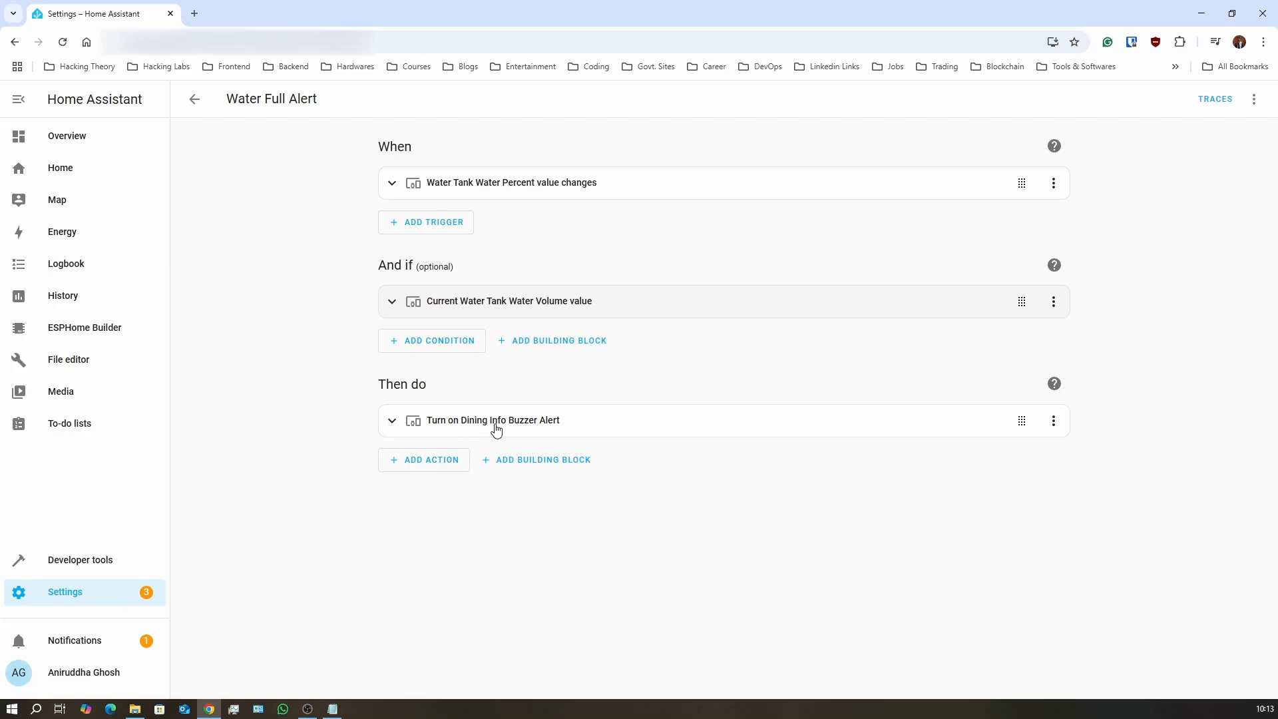
left_click(193, 99)
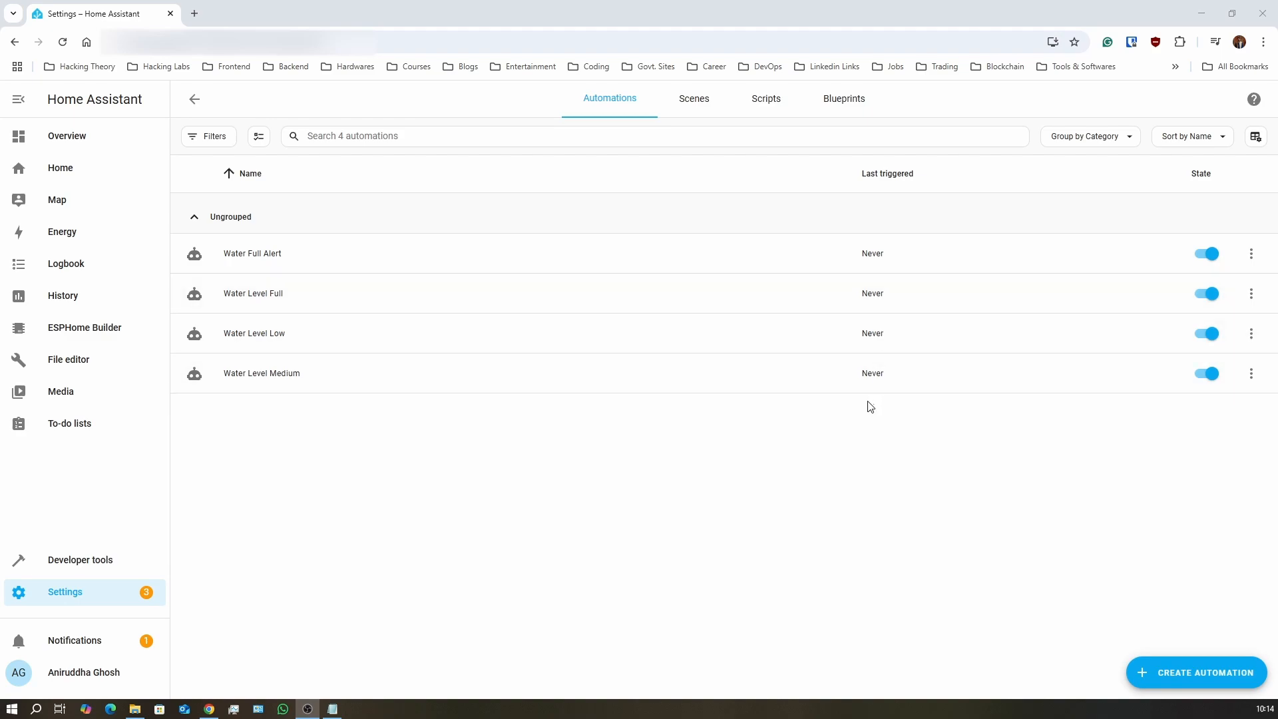
- Check the Water Tank readings and Dining Info states on the Home dashboard, and reopen the automations list
left_click(111, 174)
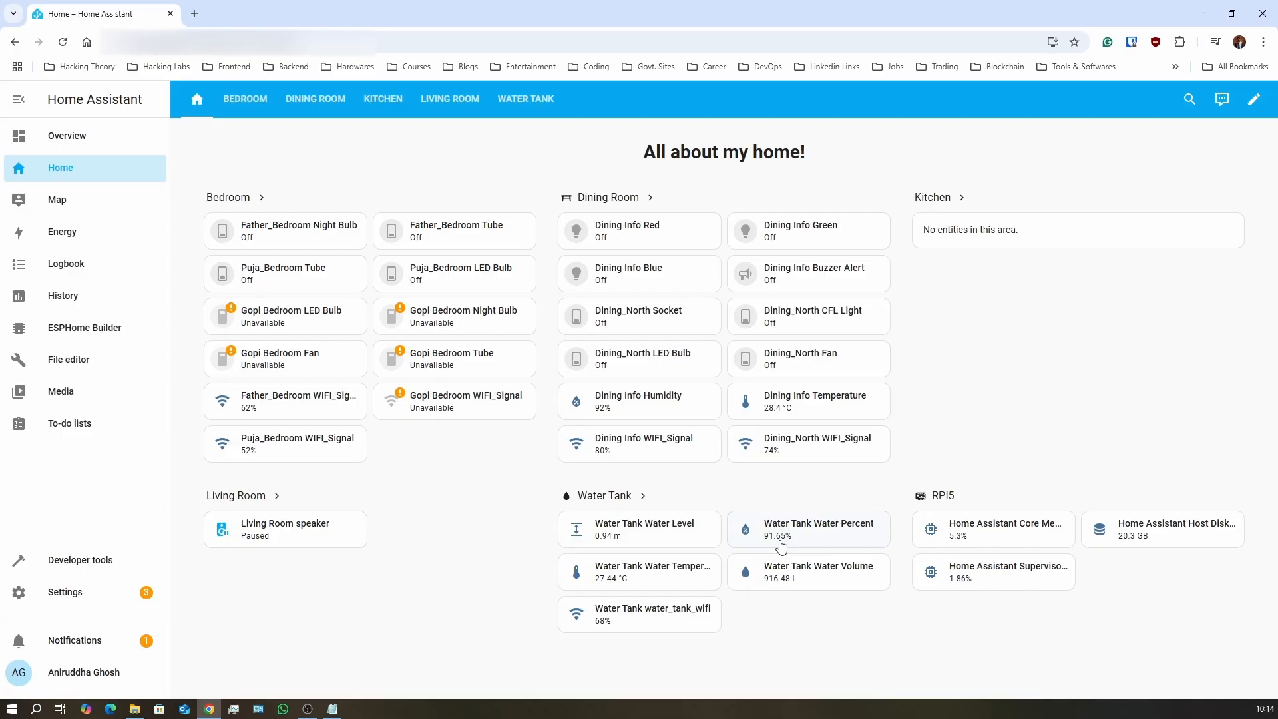
left_click(95, 598)
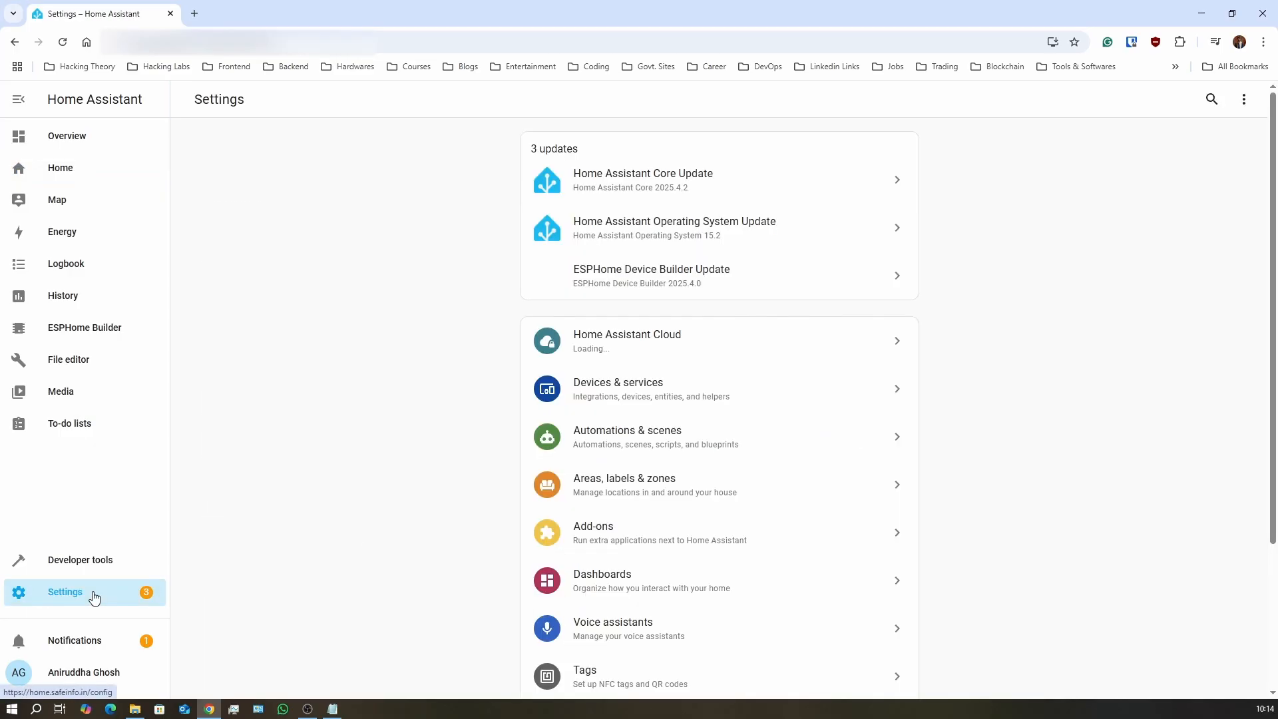
left_click(652, 459)
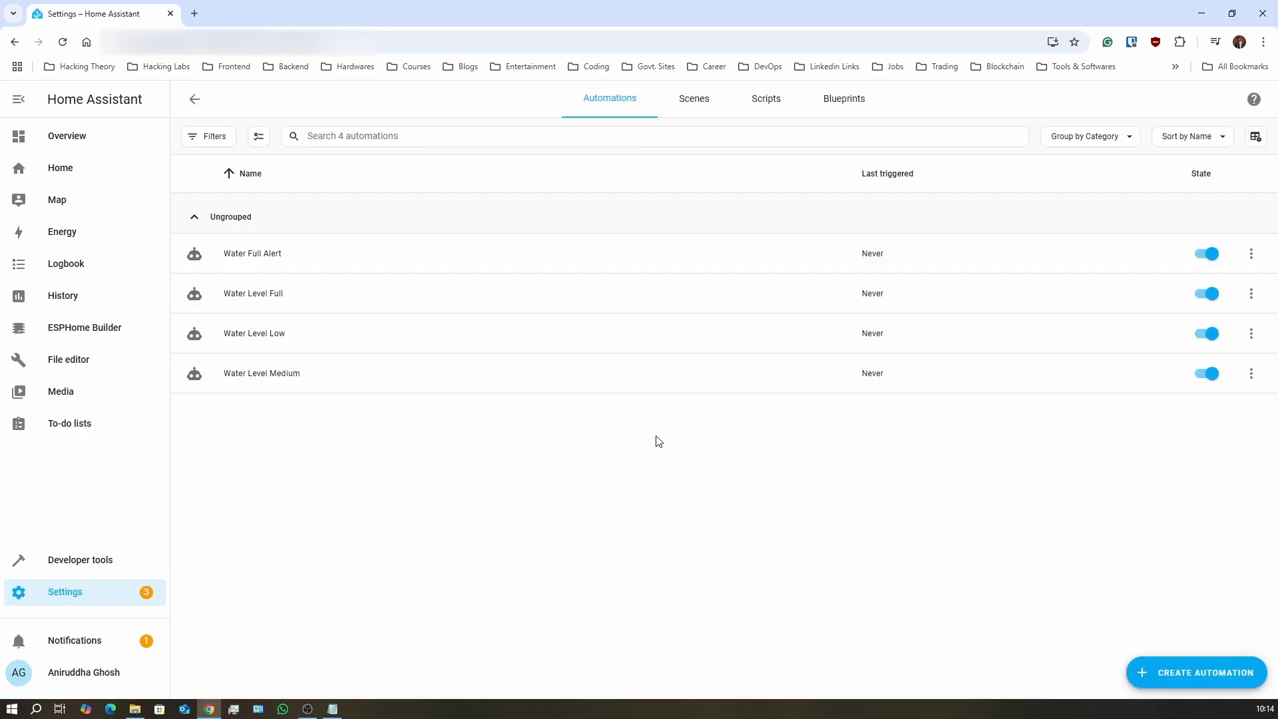
- Reopen the Water Level Full automation from the list and examine its Water Percent trigger's Above limit
left_click(329, 302)
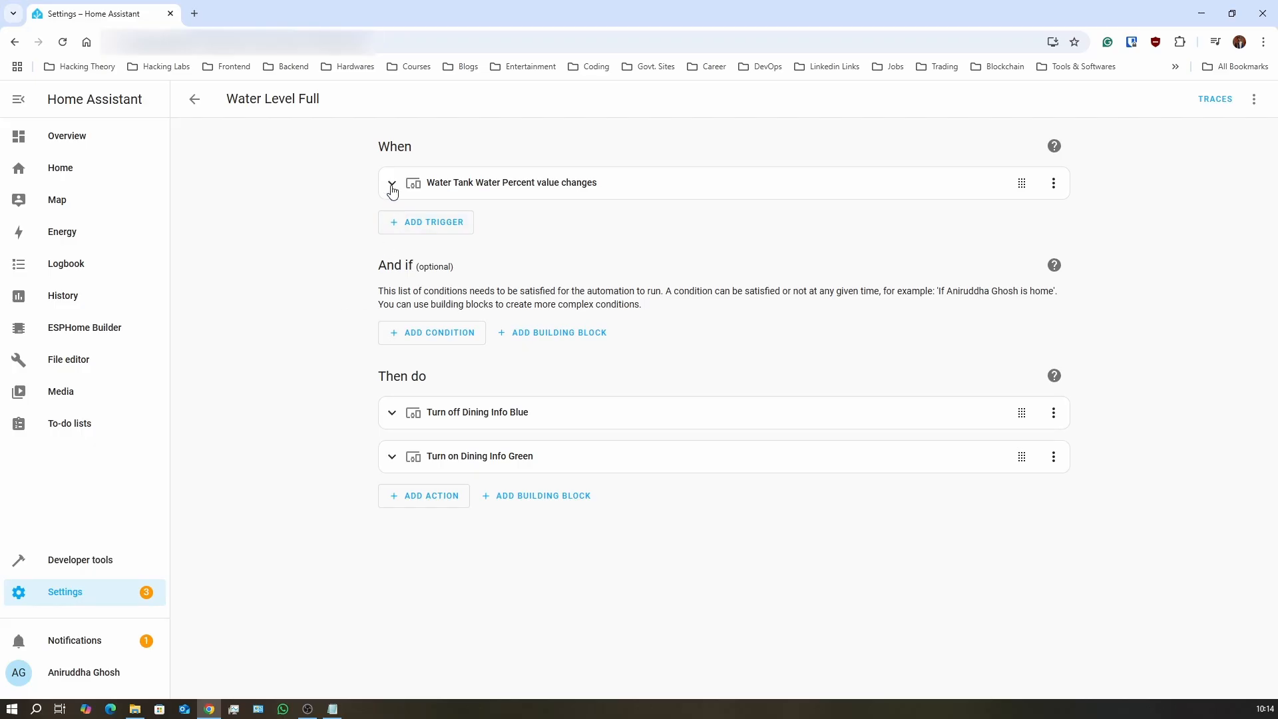
left_click(195, 100)
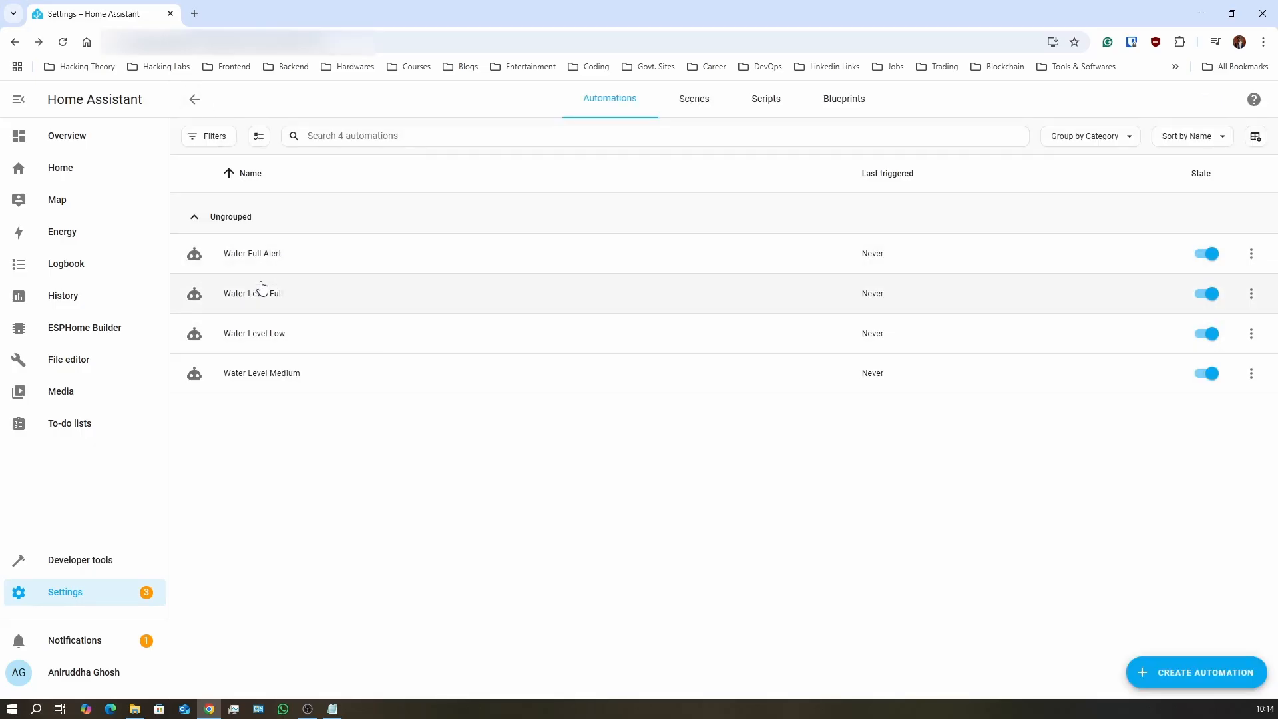
left_click(231, 293)
left_click(397, 182)
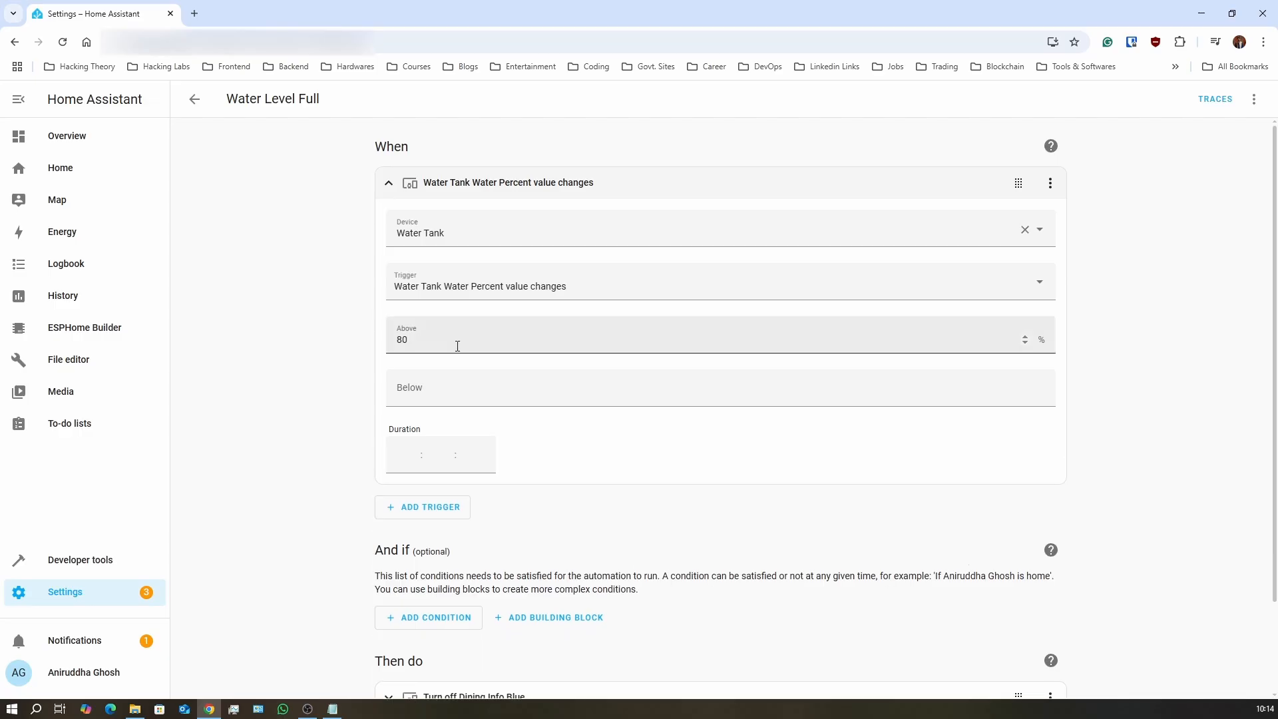
left_click(195, 99)
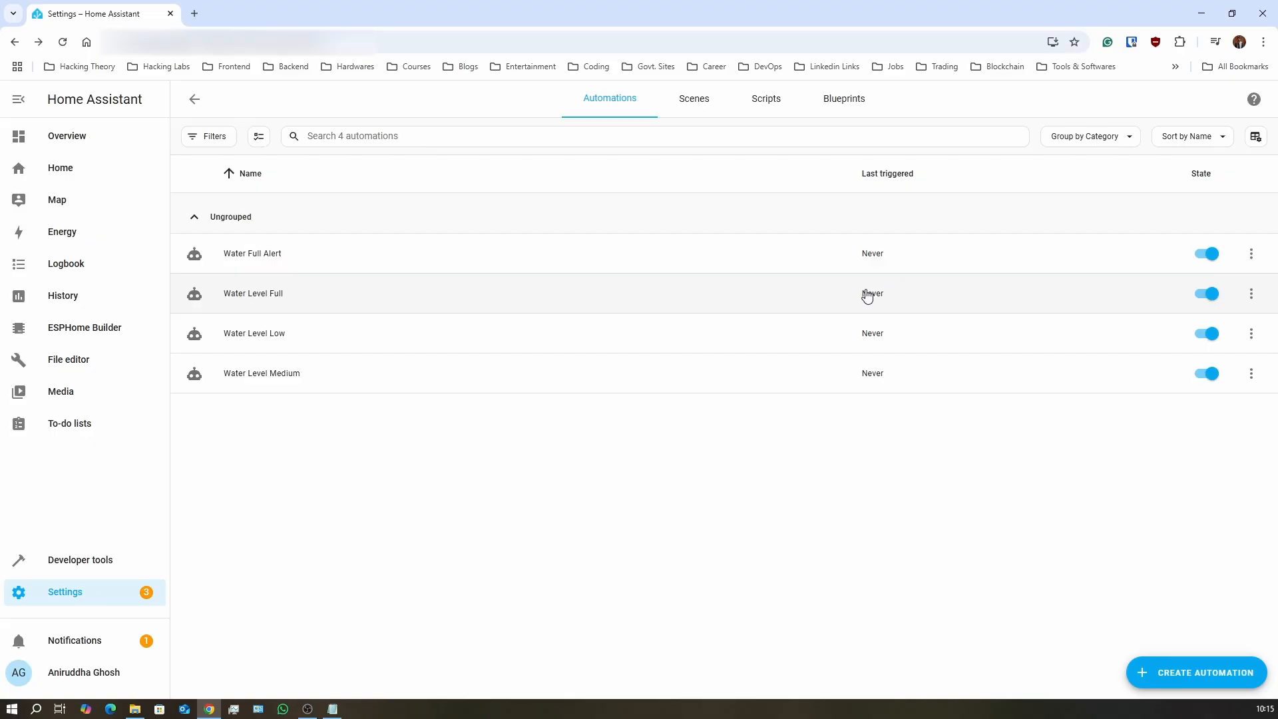
left_click(273, 306)
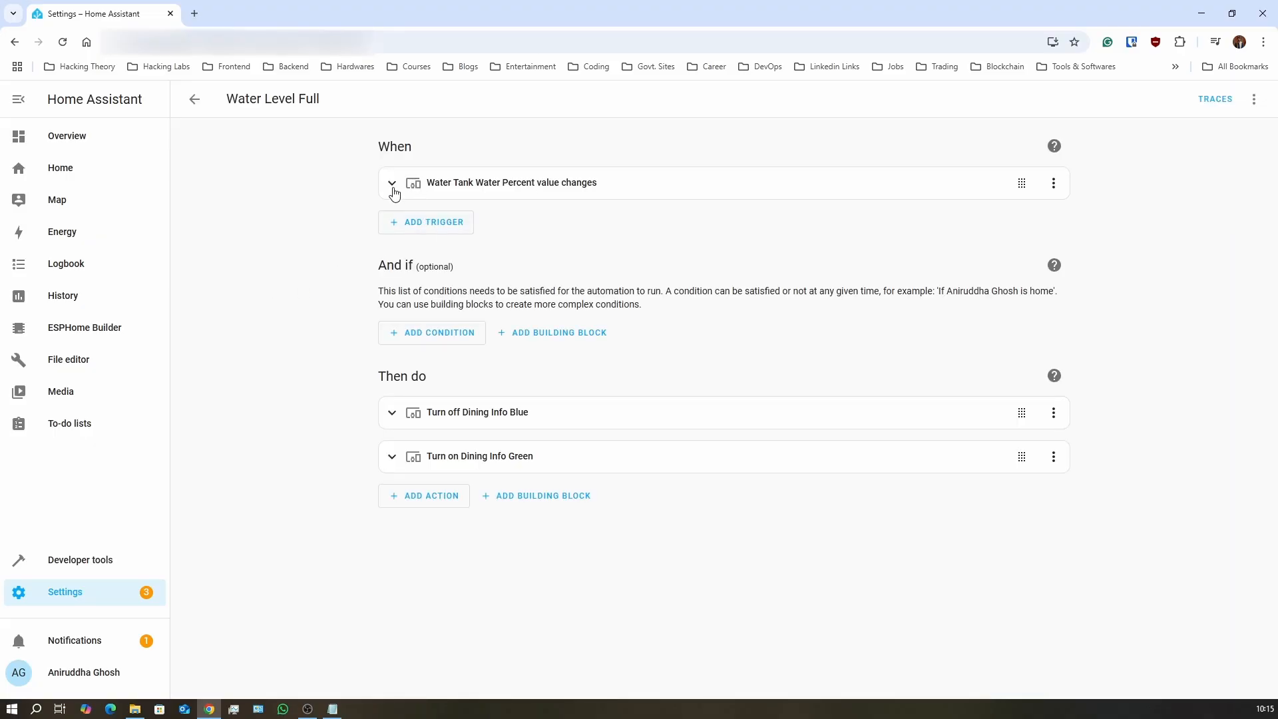
left_click(393, 189)
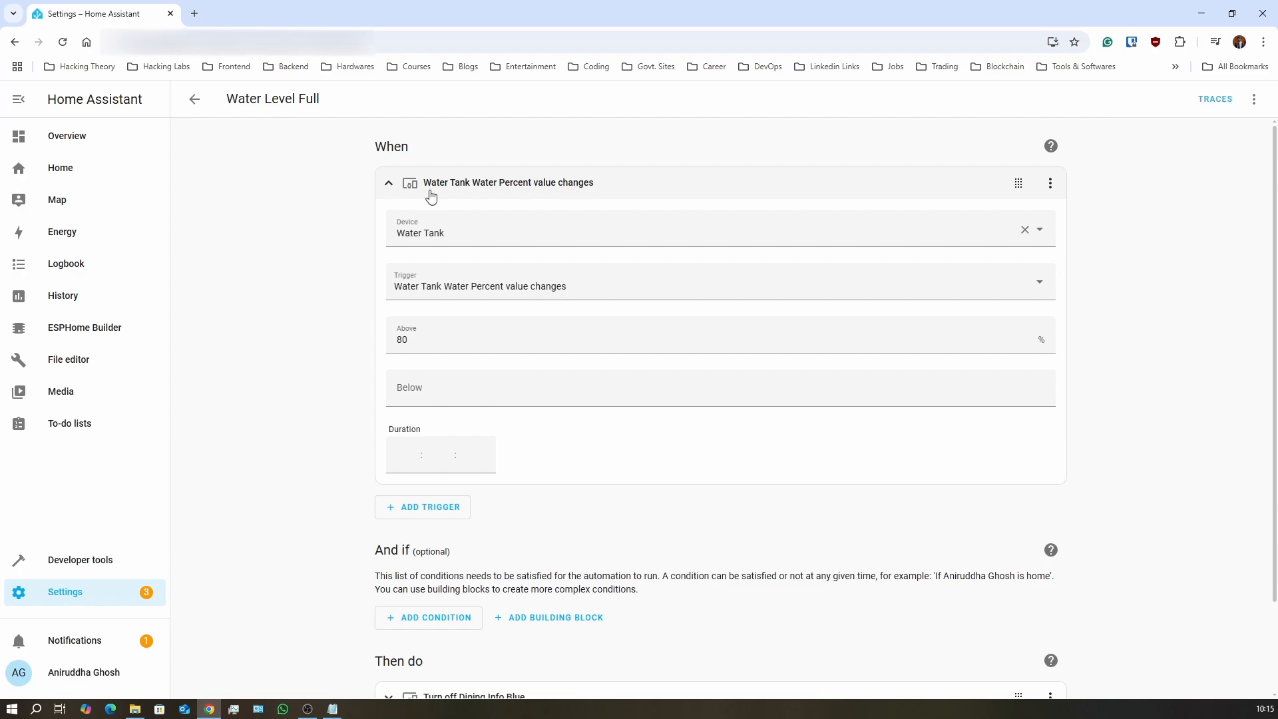
- Return to the automations list and manually run the actions of the Water Level Full automation
left_click(195, 100)
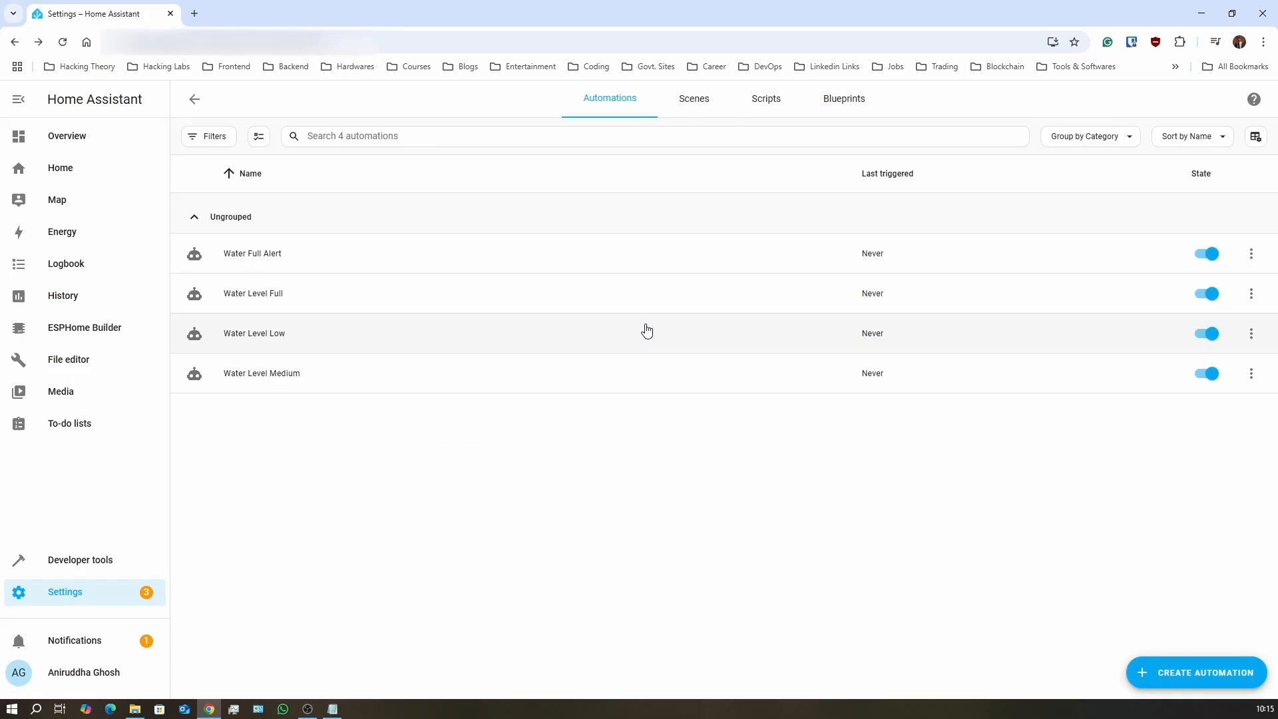
left_click(1251, 294)
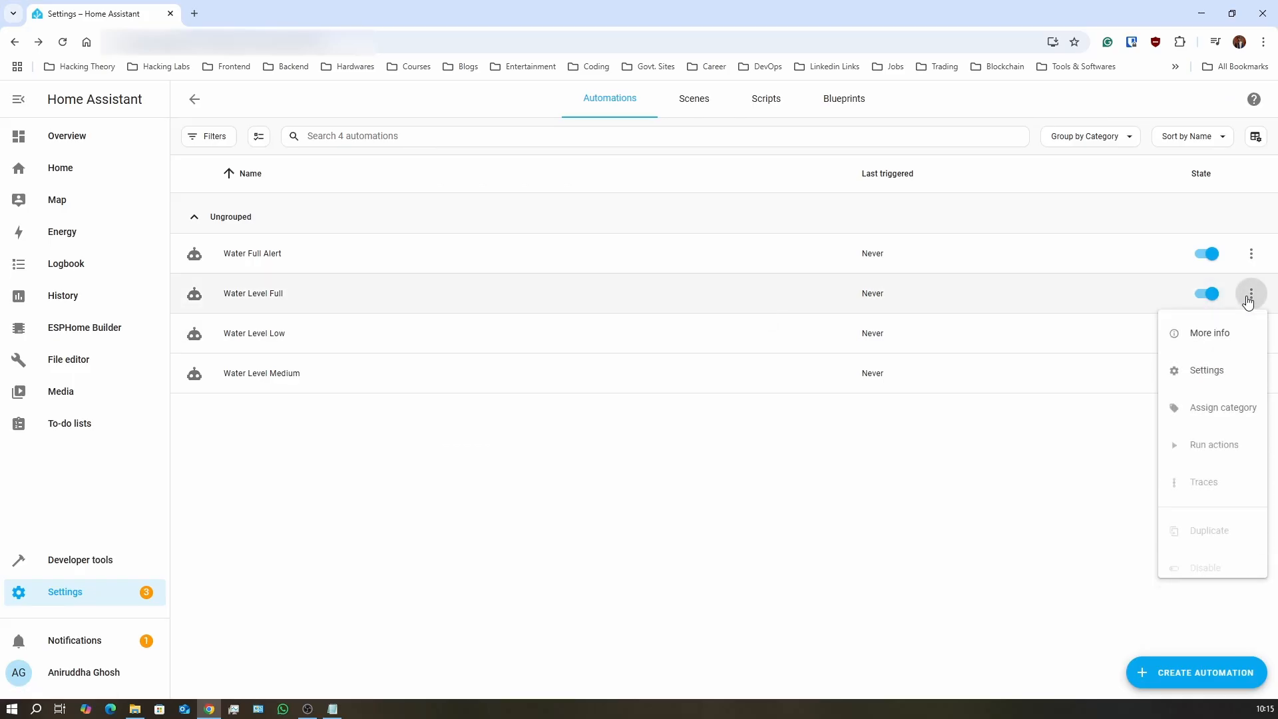
left_click(1223, 445)
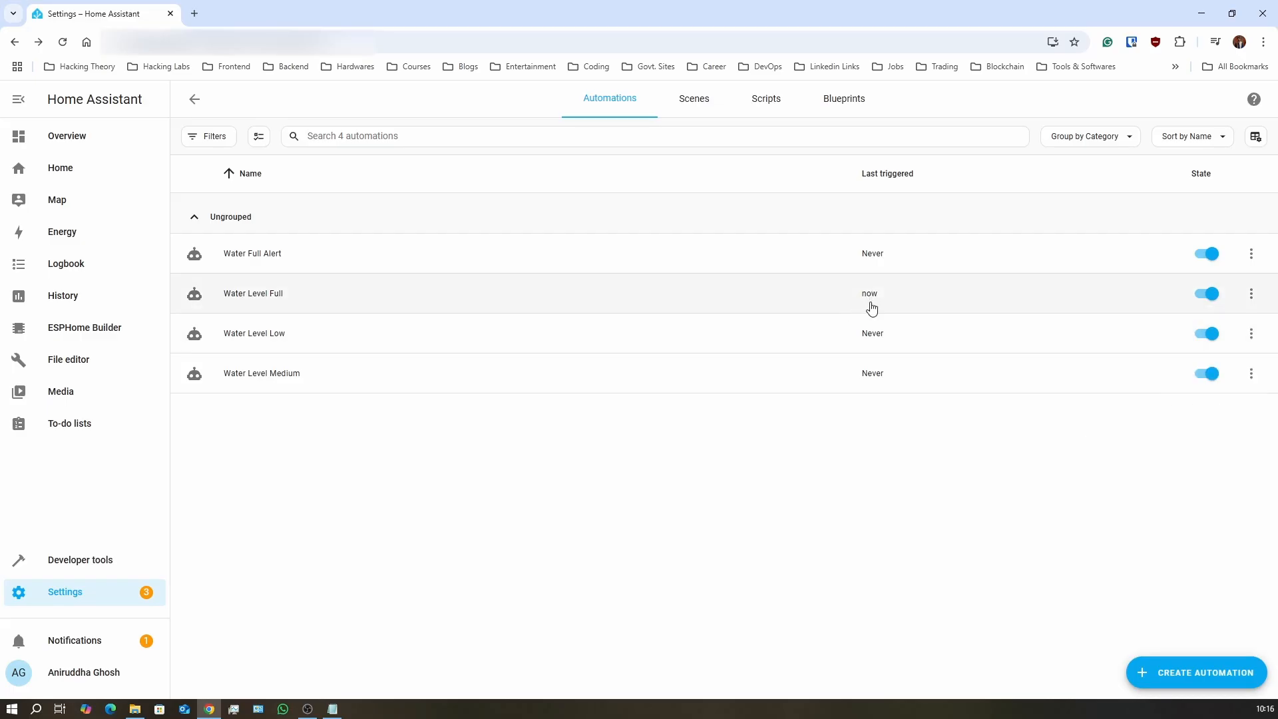
- Examine the Above and Below limits of the Water Percent trigger in Water Level Medium, and return to the automations list
left_click(317, 372)
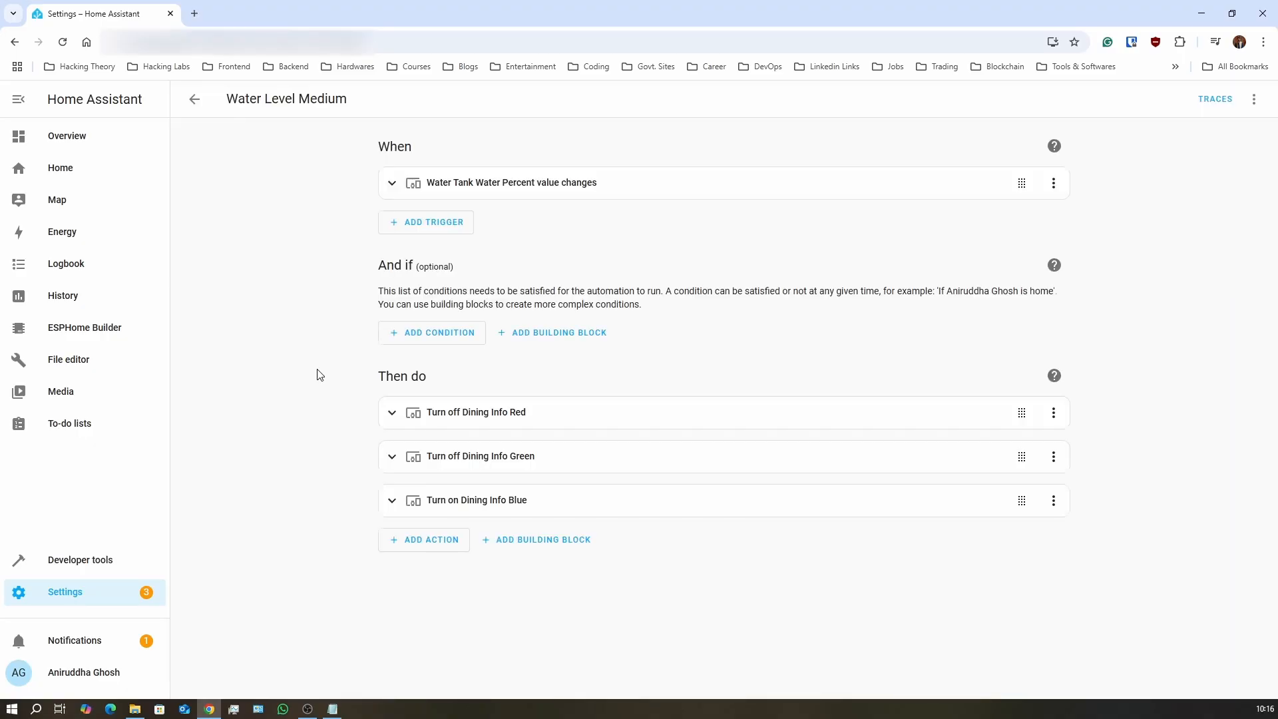
left_click(403, 192)
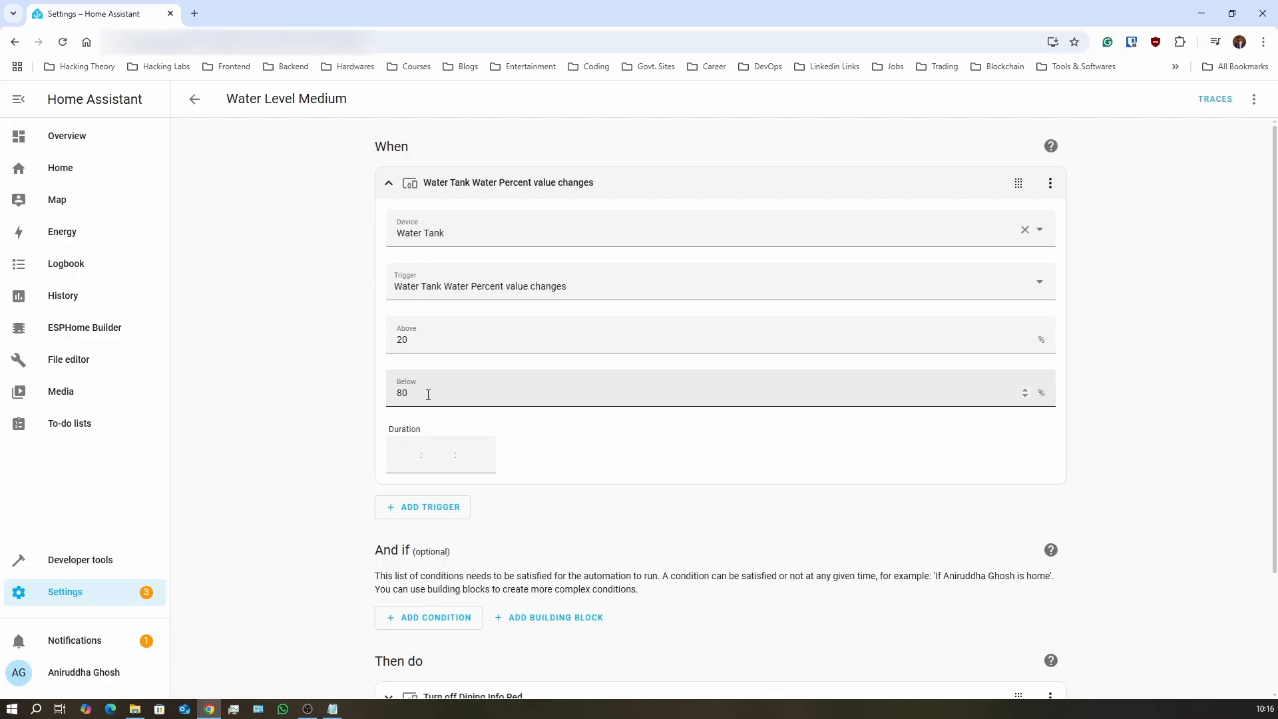
left_click(195, 100)
- Check the Water Percent sensor's update interval in water-tank.yaml in ESPHome Builder, and return to the automations list
left_click(70, 326)
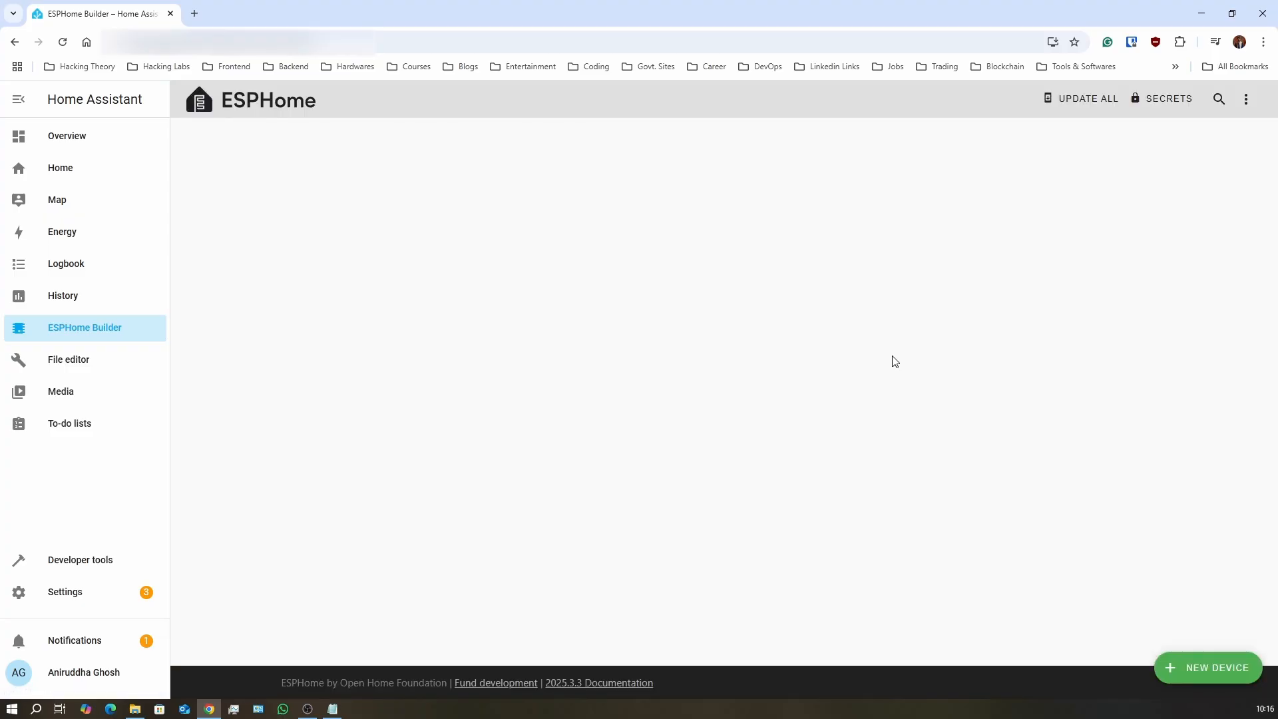
left_click(906, 338)
scroll(398, 370, "down", 5)
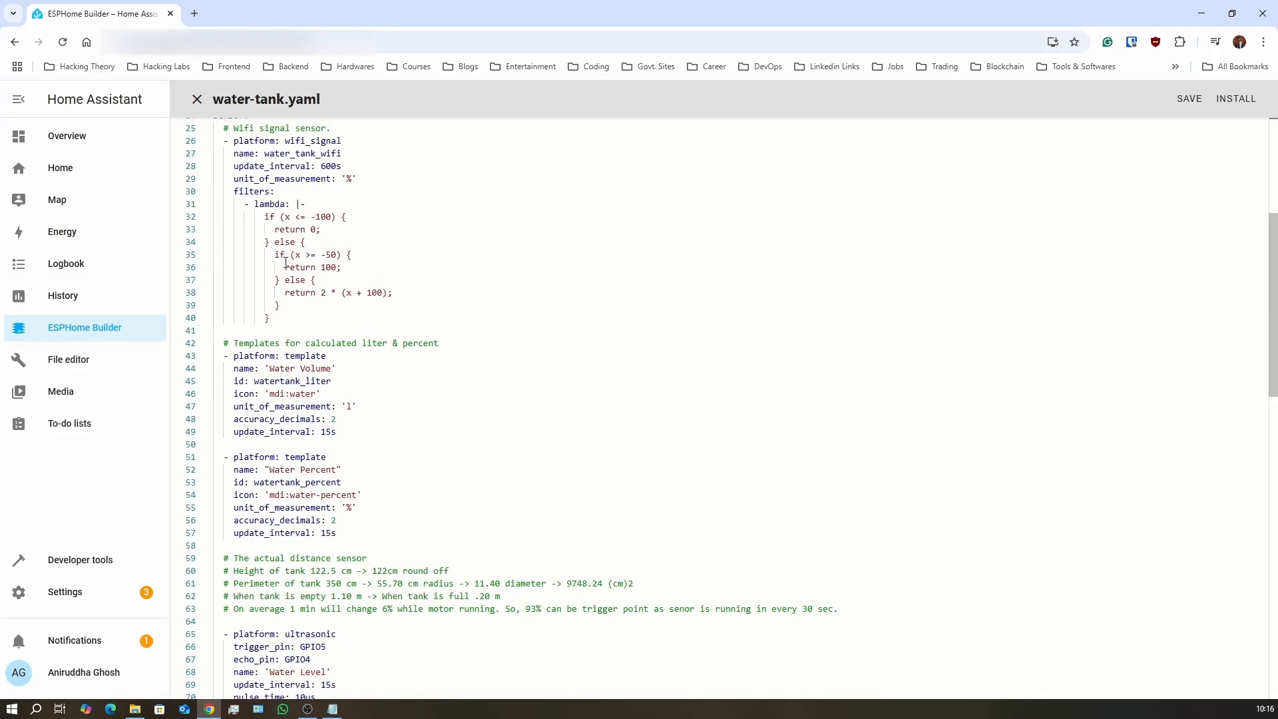
scroll(397, 365, "down", 2)
scroll(289, 262, "down", 2)
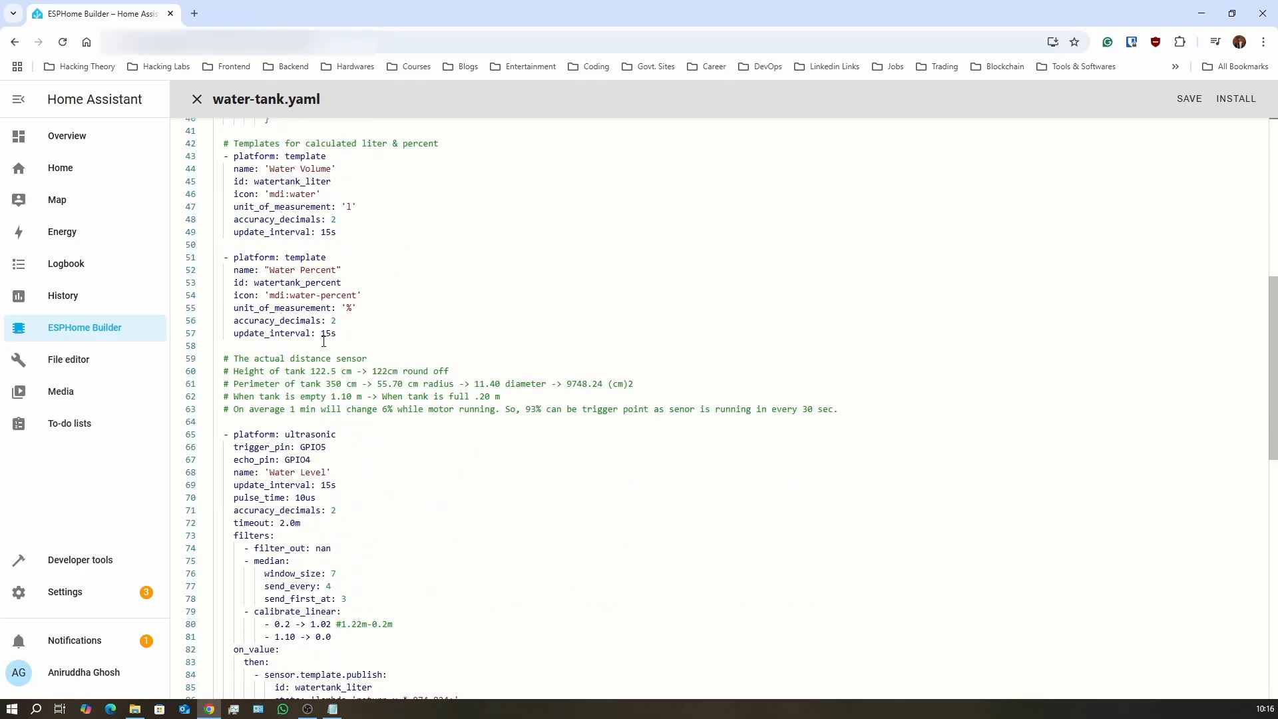
left_click_drag(323, 335, 338, 335)
left_click(359, 346)
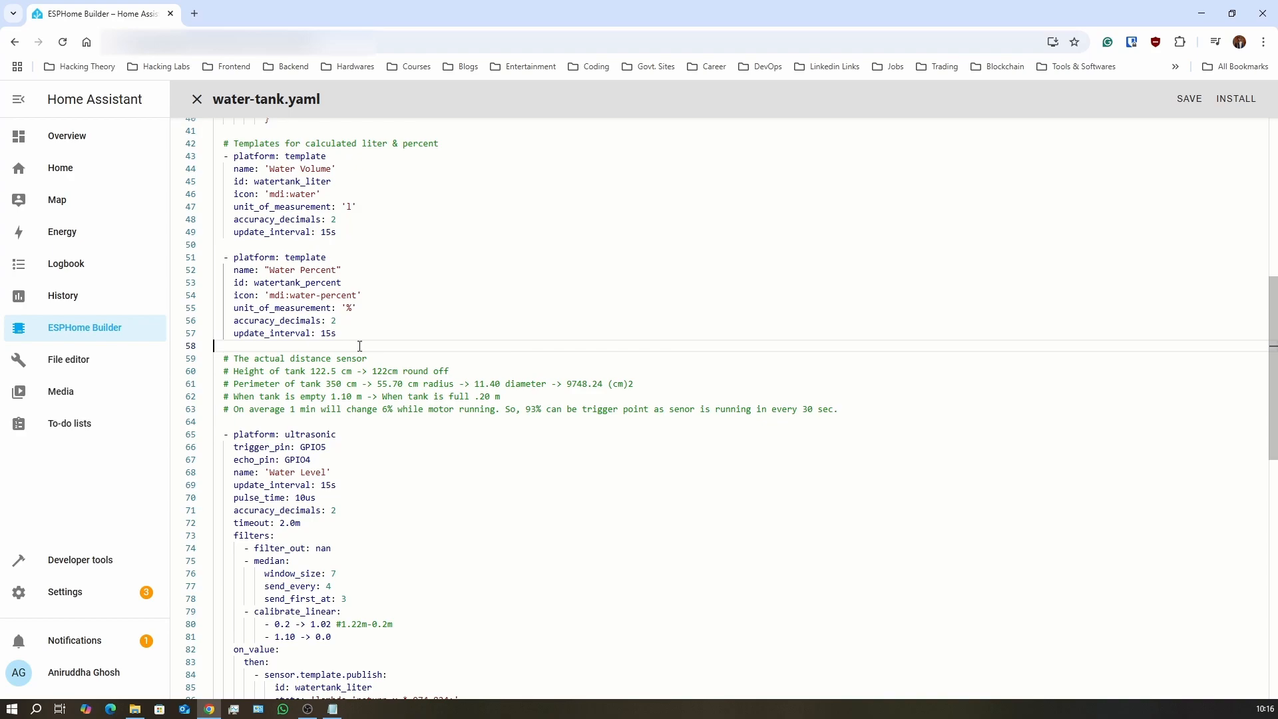
left_click(136, 592)
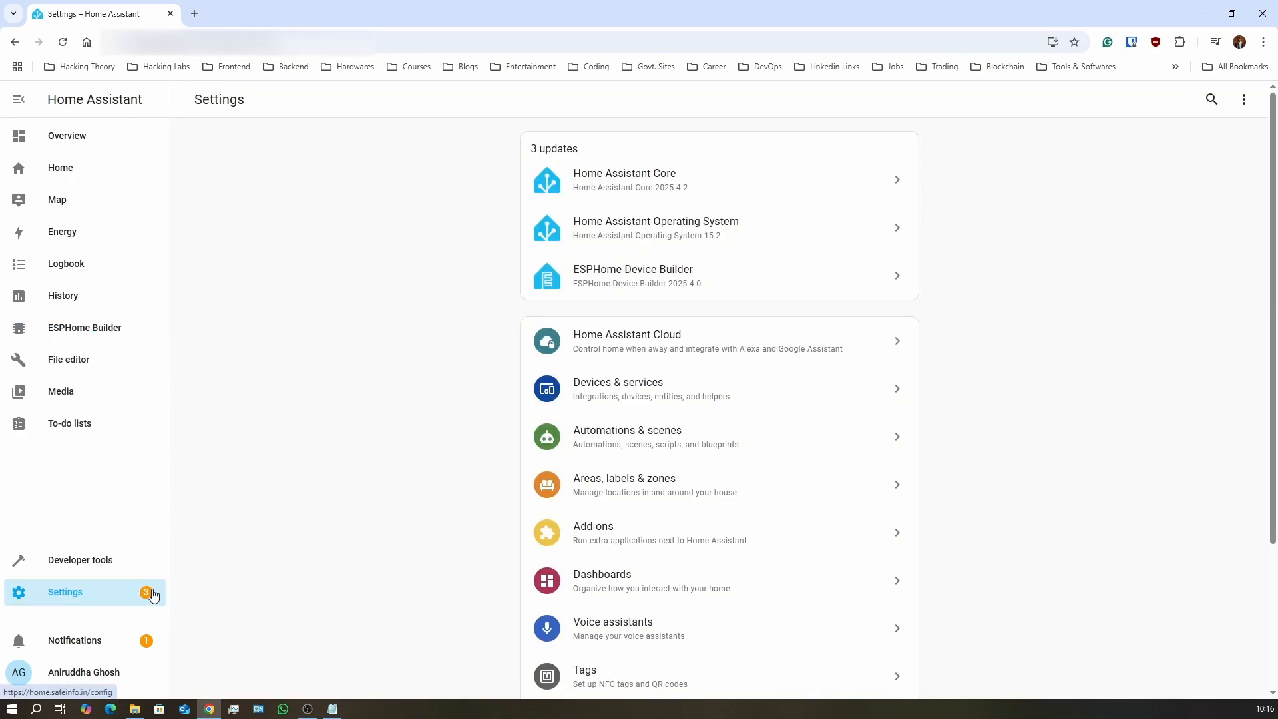
left_click(784, 433)
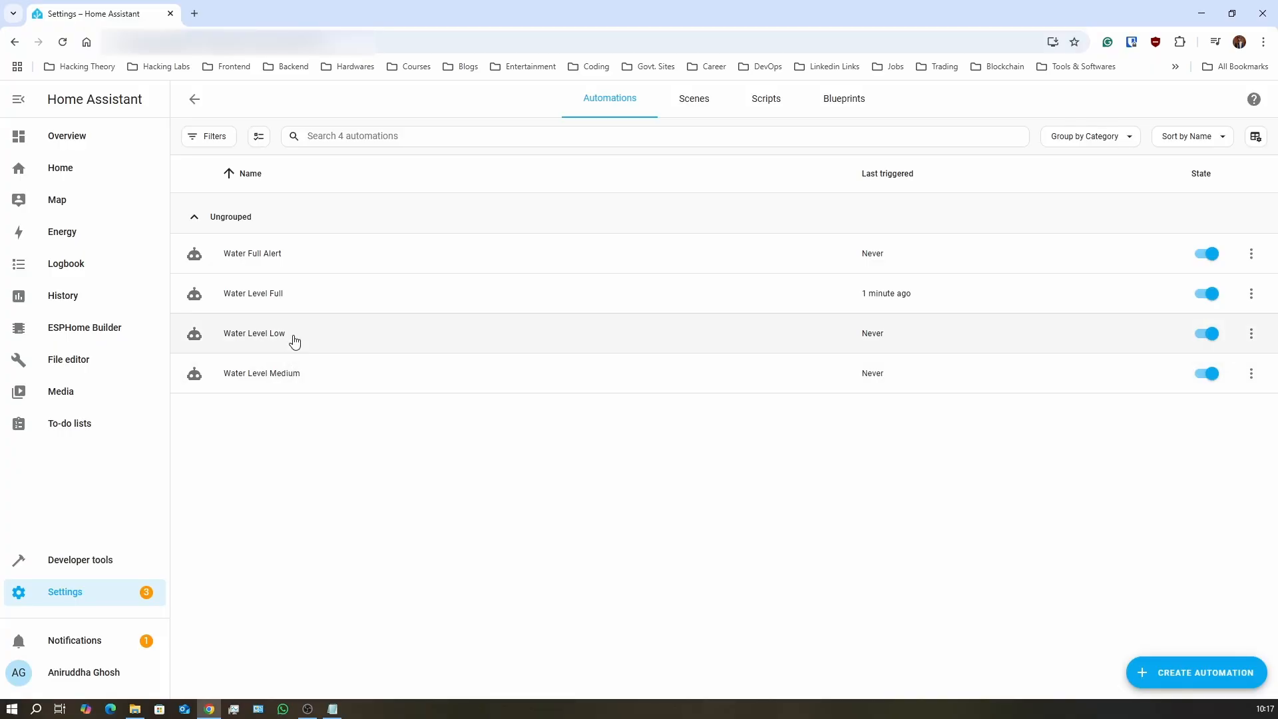
- Try adding a Water Tank device condition to the Water Level Full automation, and leave it without saving the changes
left_click(320, 302)
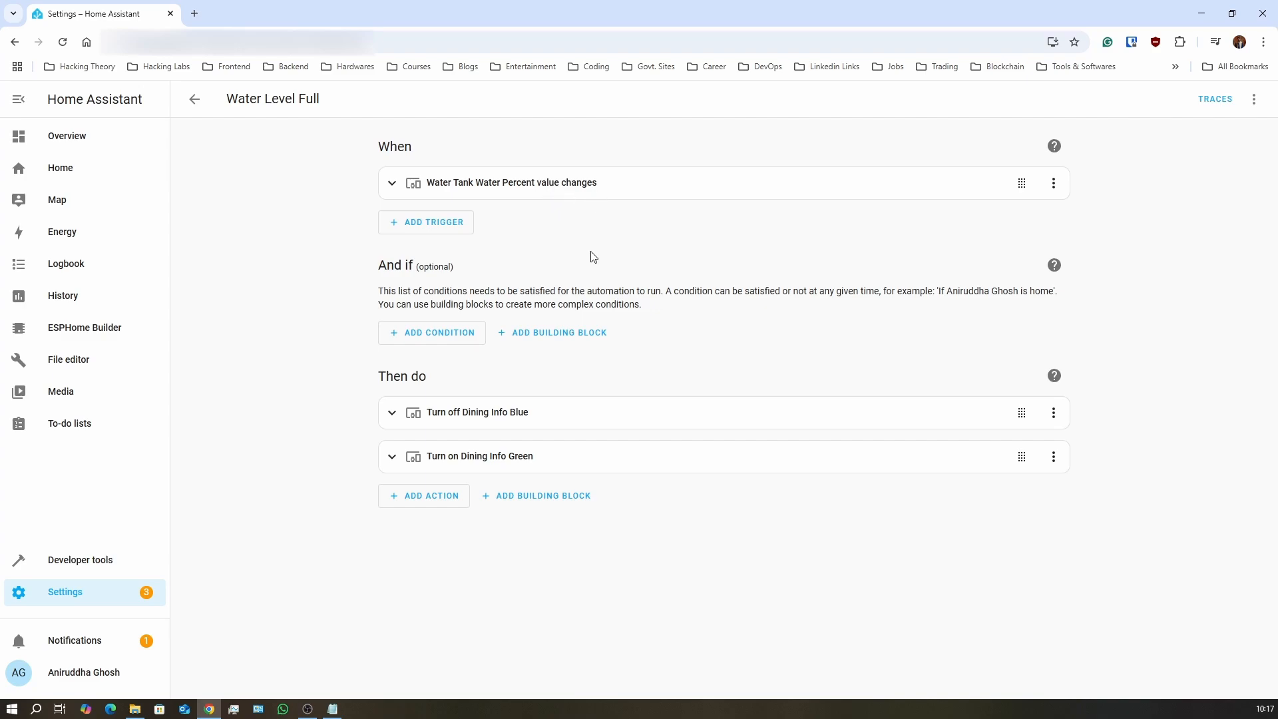
left_click(421, 341)
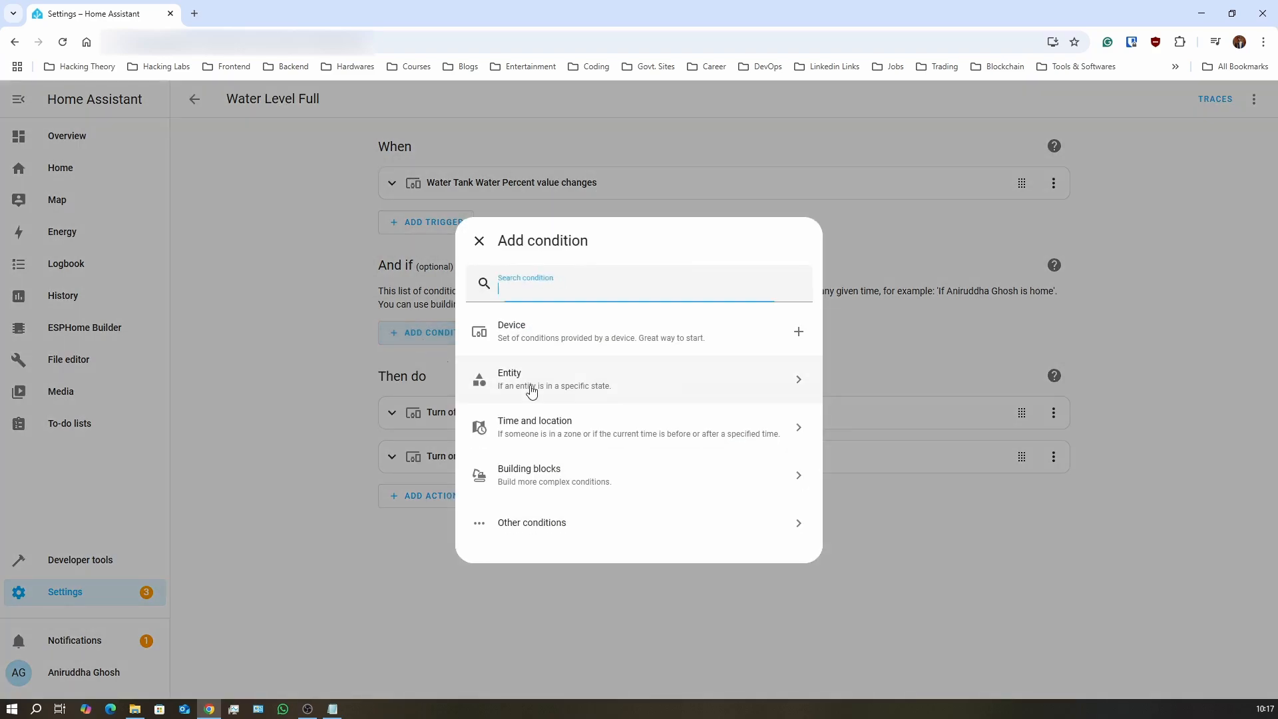
left_click(566, 333)
left_click(462, 353)
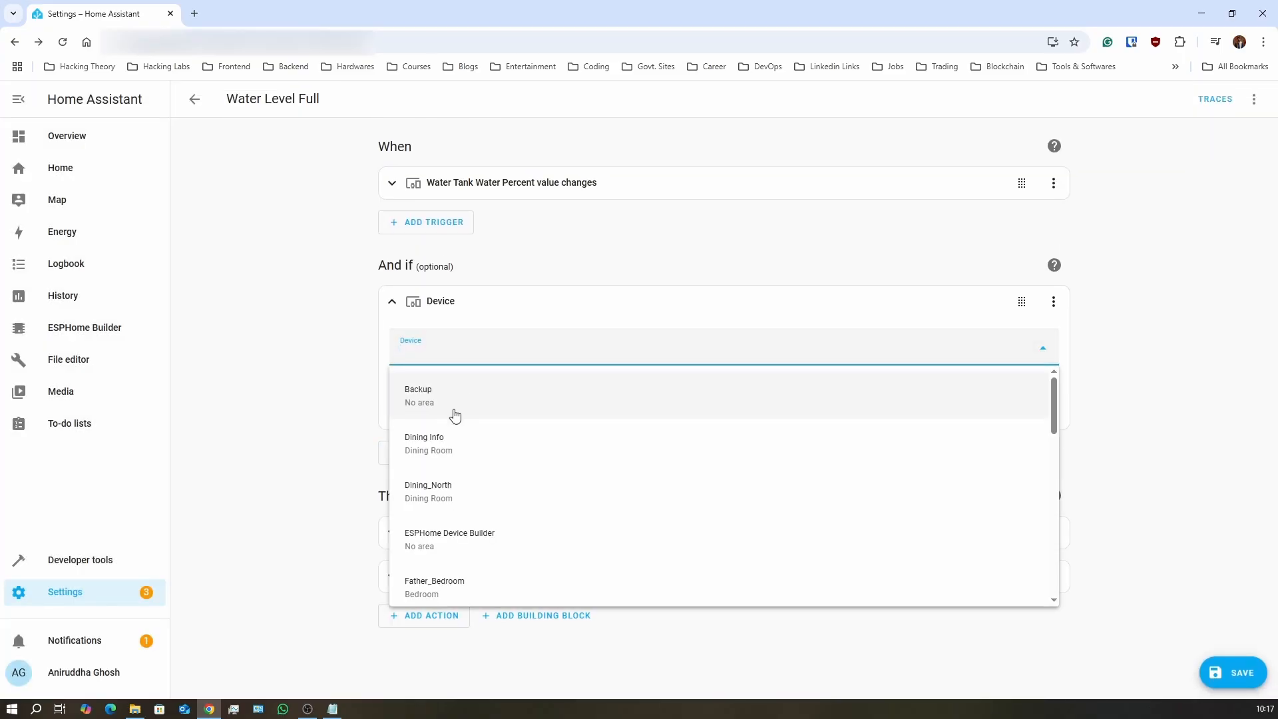
type("wat")
left_click(440, 410)
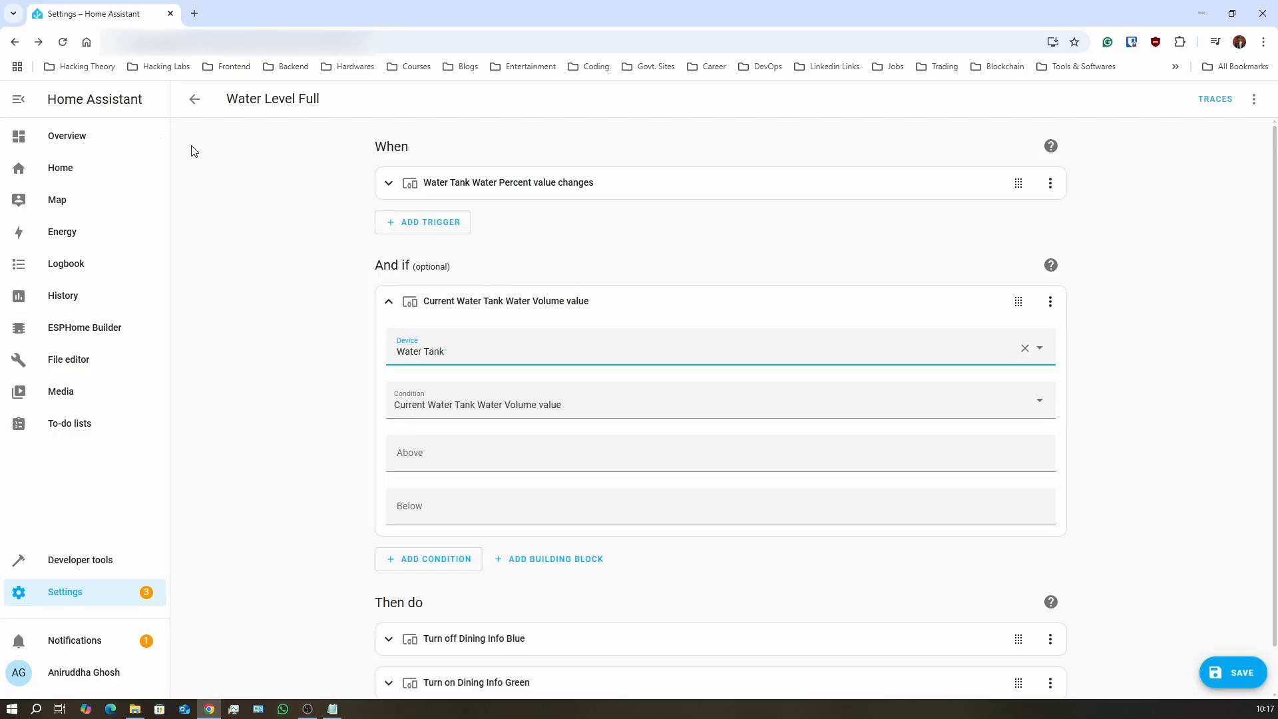
left_click(196, 100)
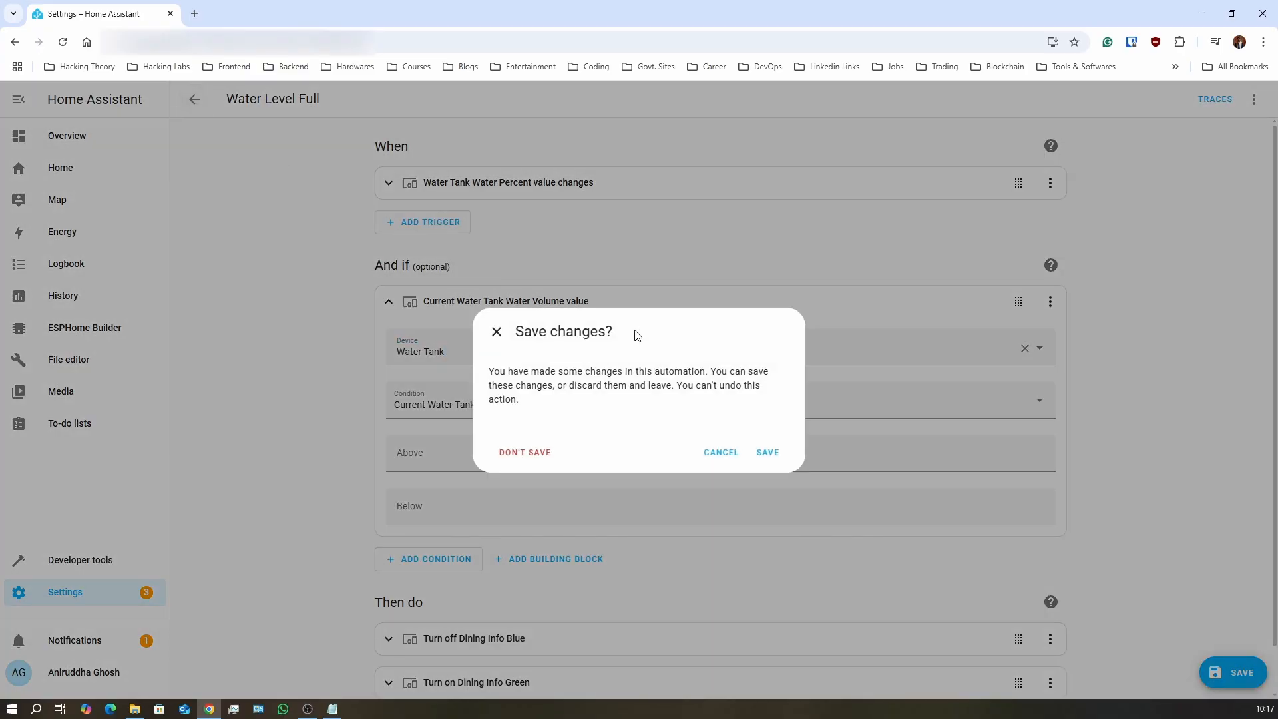
left_click(536, 454)
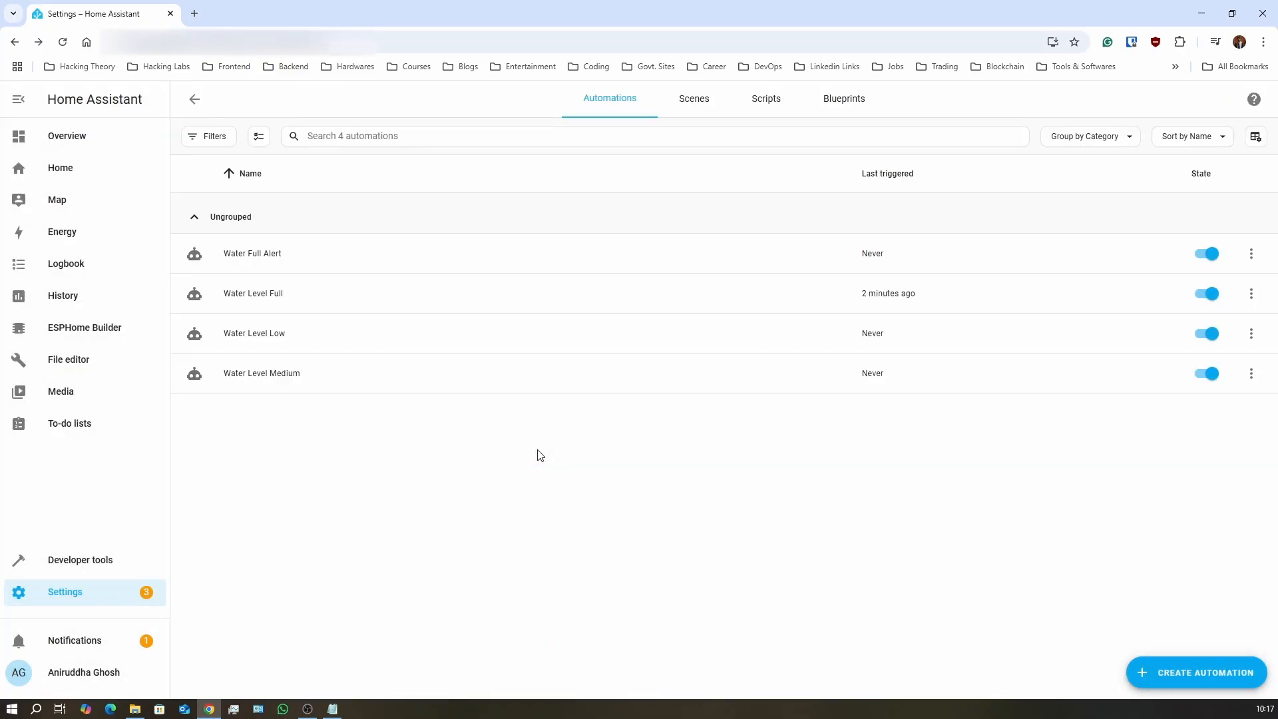